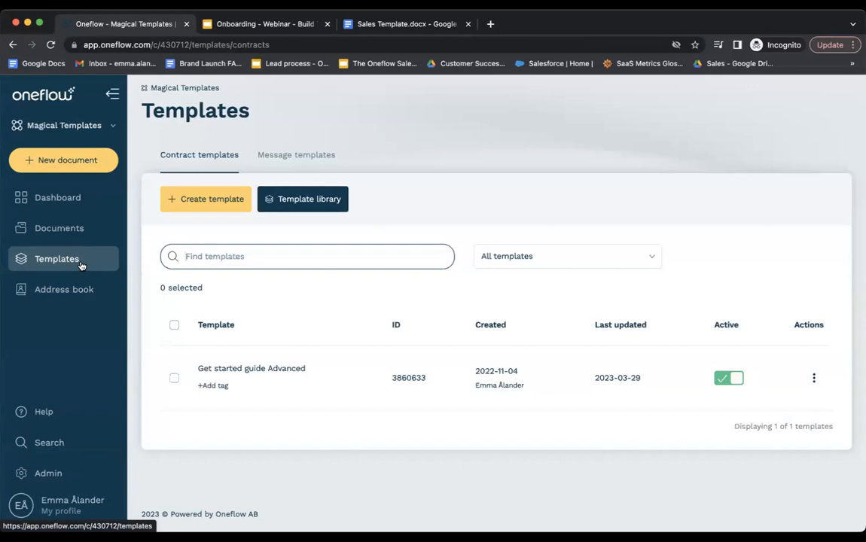
left_click(299, 210)
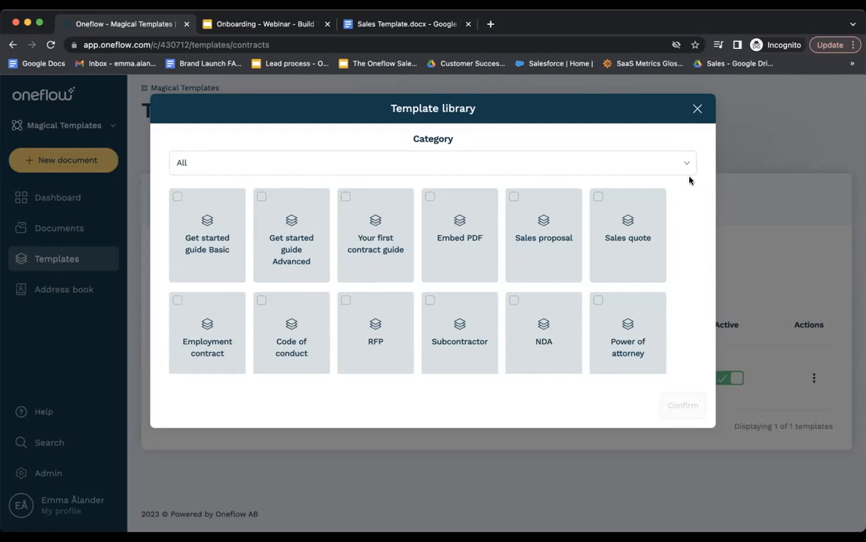
left_click(697, 111)
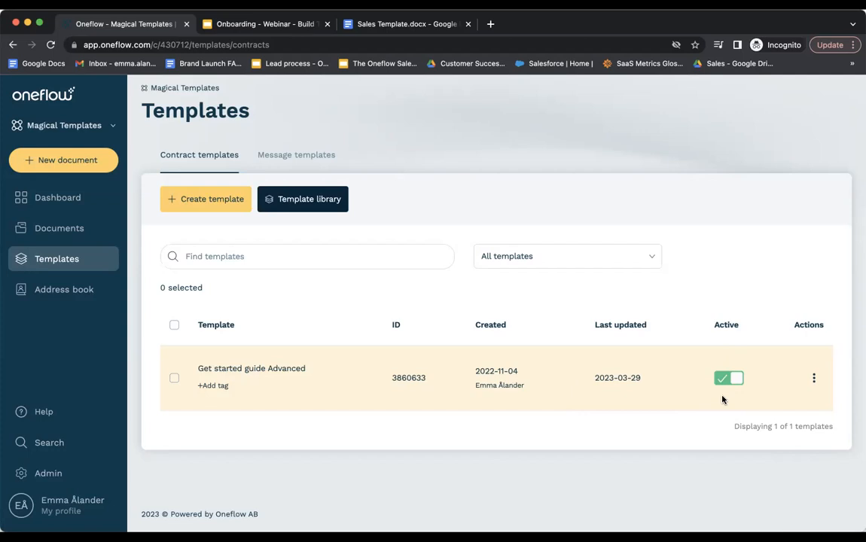
Confirm New document offers no templates, then inspect the Get started guide Advanced row's actions menu.
left_click(75, 161)
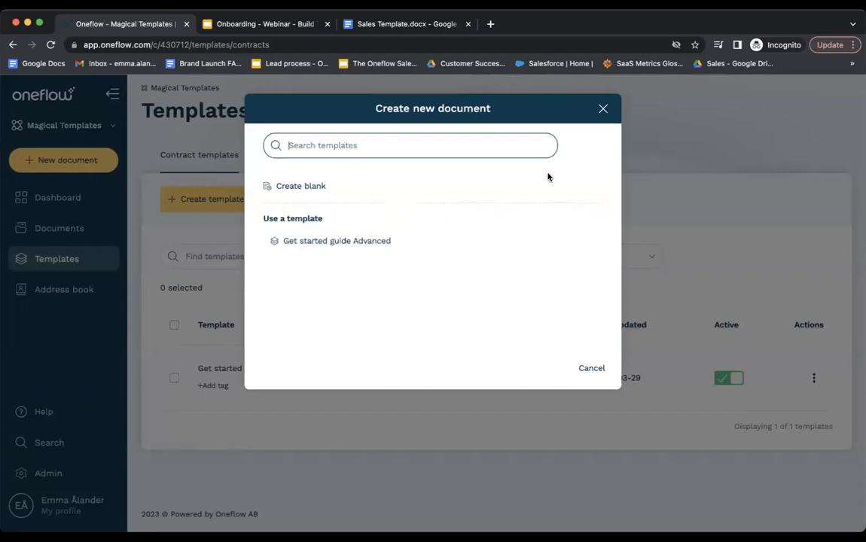
left_click(605, 112)
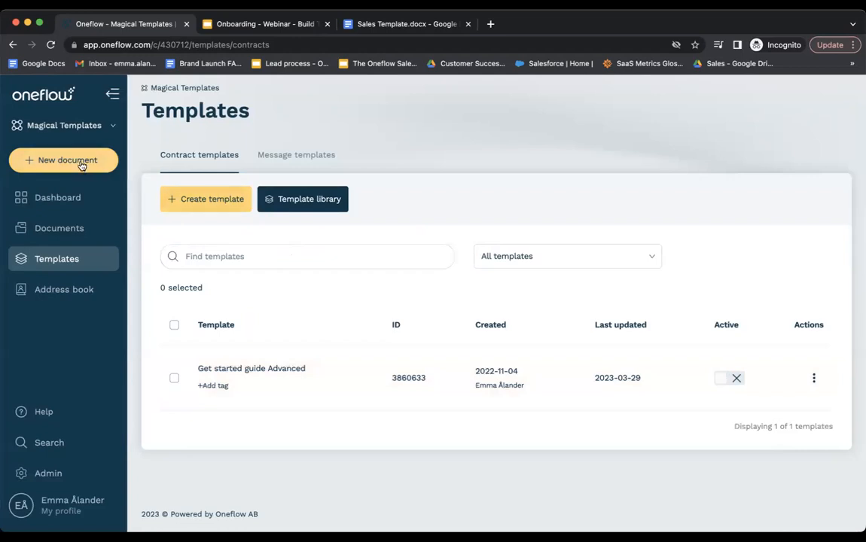
left_click(76, 161)
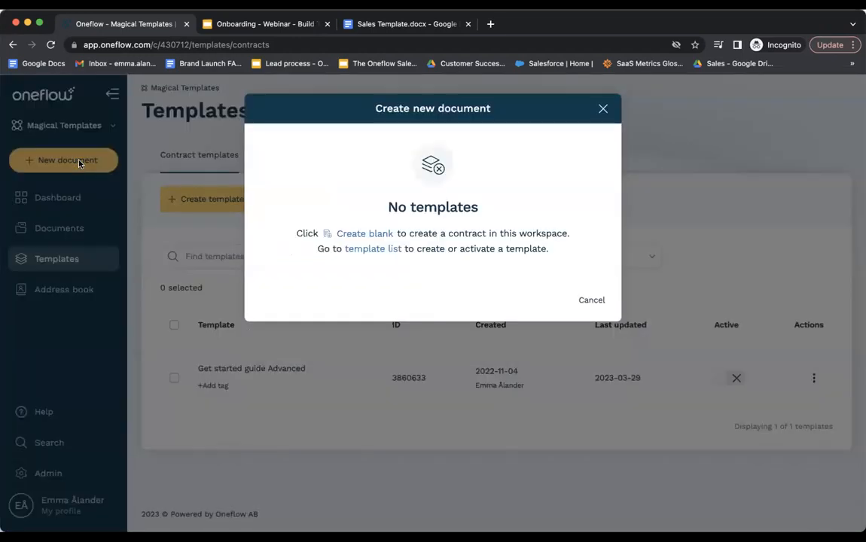
left_click(603, 110)
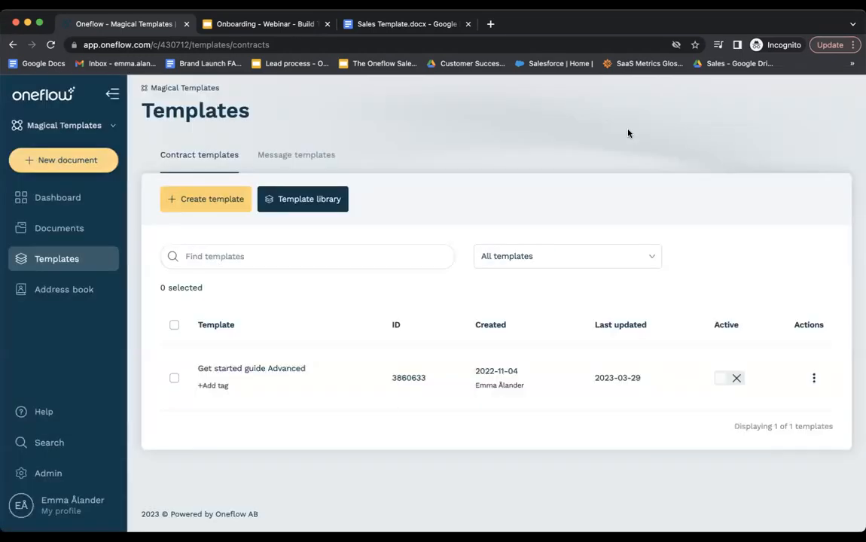
left_click(813, 378)
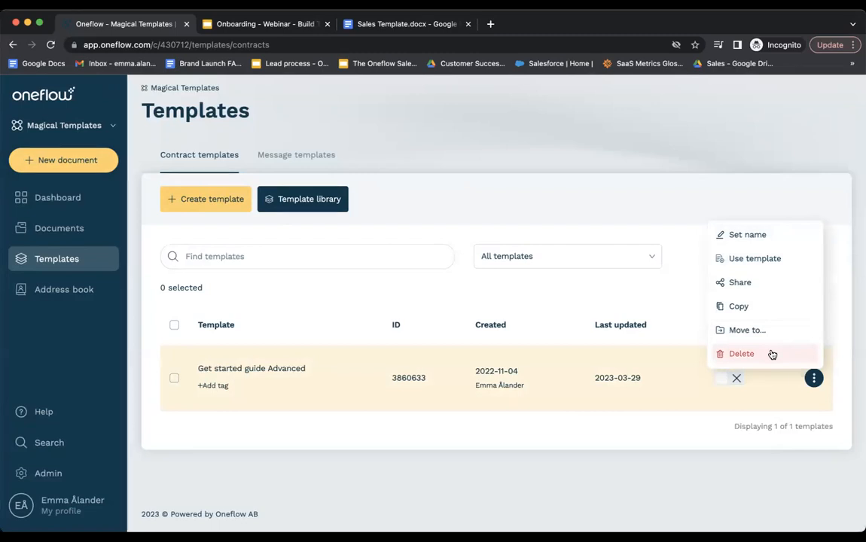
left_click(838, 323)
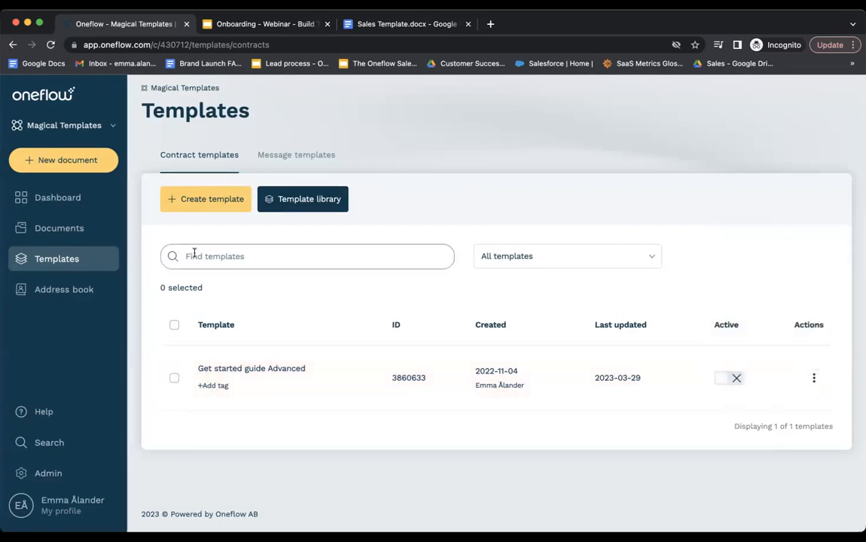
Create a blank template titled 'Sales Agreement' and look over its more-options menu.
left_click(194, 212)
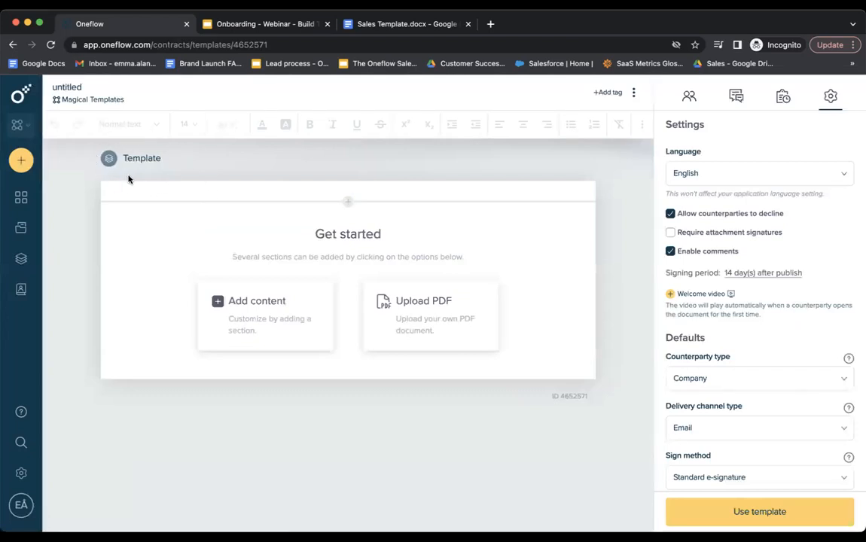
left_click(73, 92)
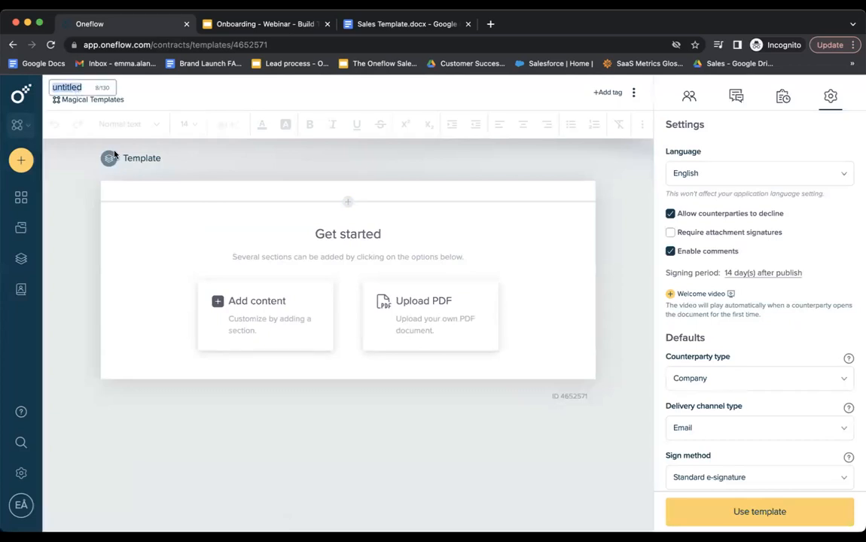
type("Sales Agreement")
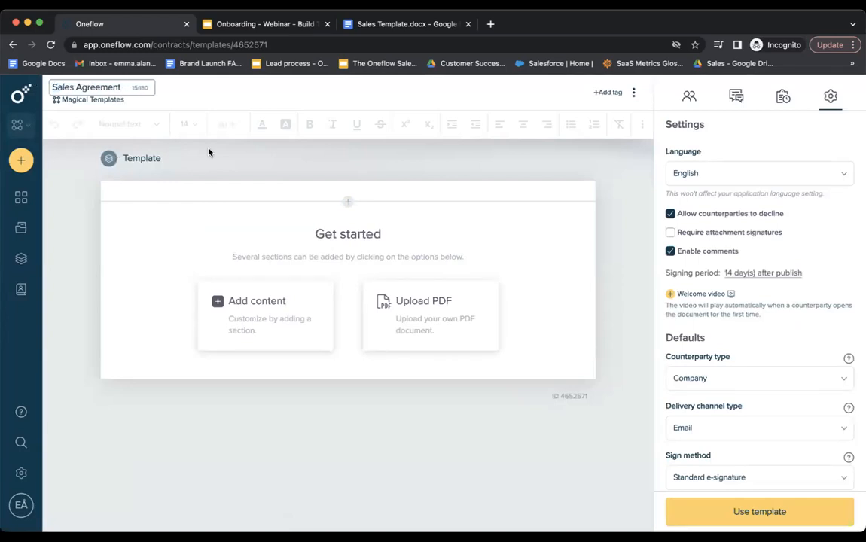
left_click(301, 101)
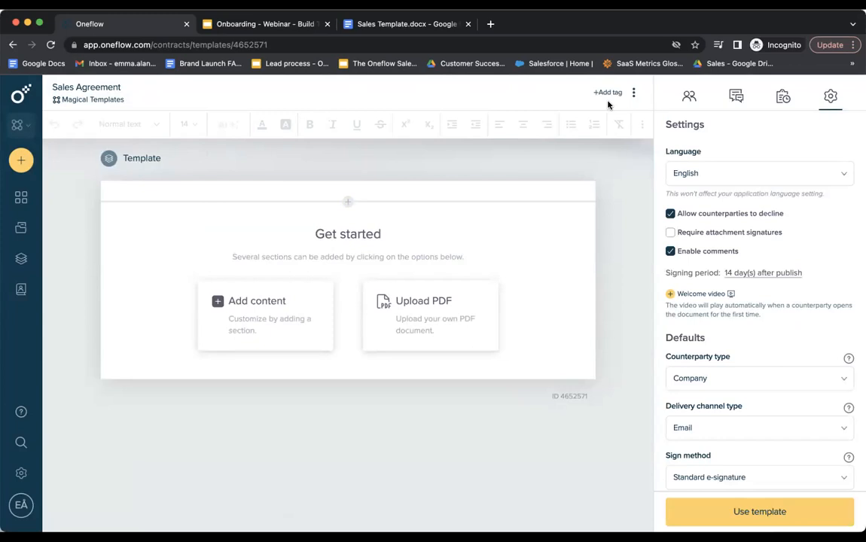
left_click(634, 92)
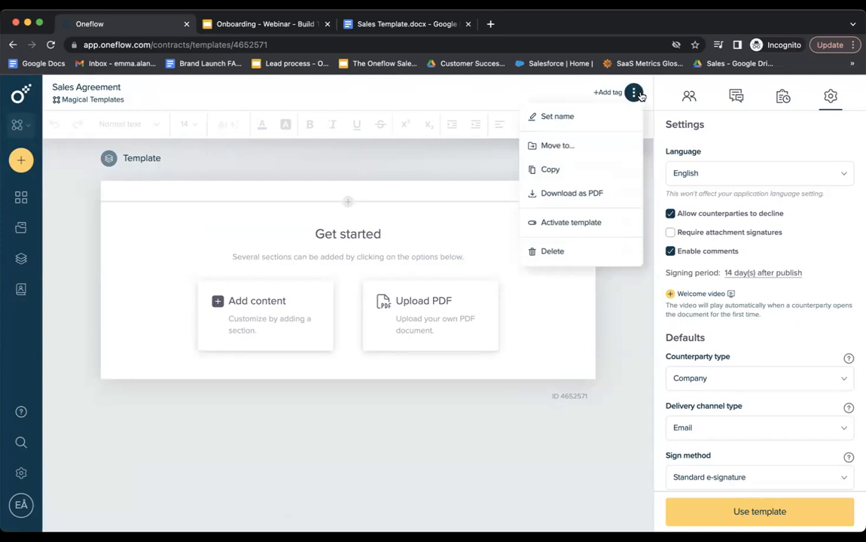
left_click(623, 301)
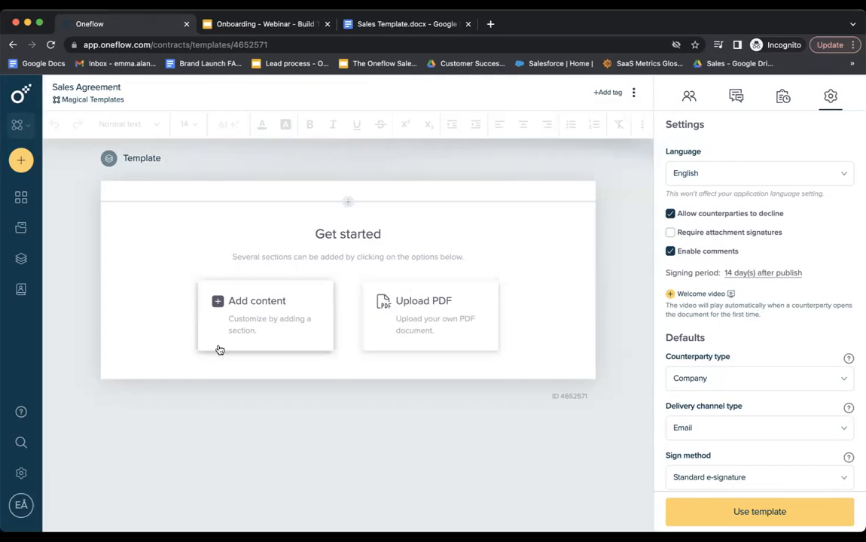
Review the available section types, then bring up the Sales Template.docx in Google Docs.
left_click(249, 331)
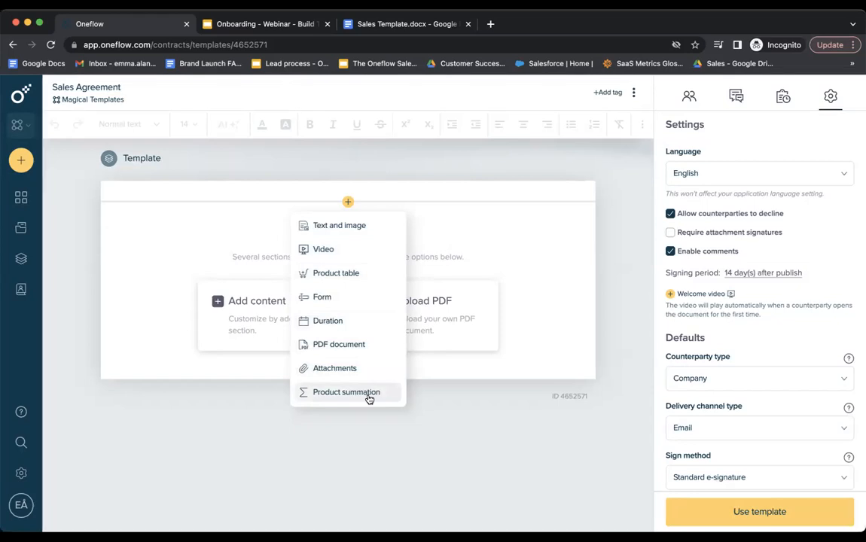
left_click(415, 28)
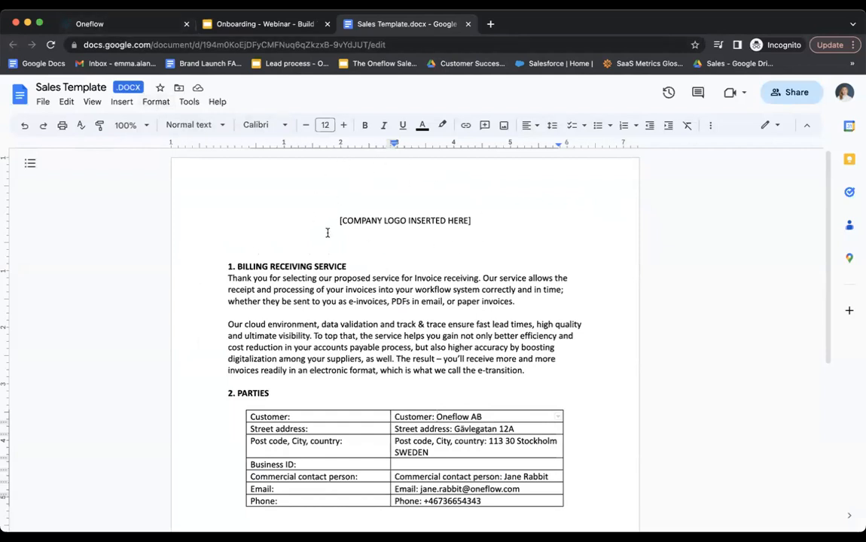
Add a Text and image section to the Sales Agreement template and begin inserting an image.
left_click(114, 25)
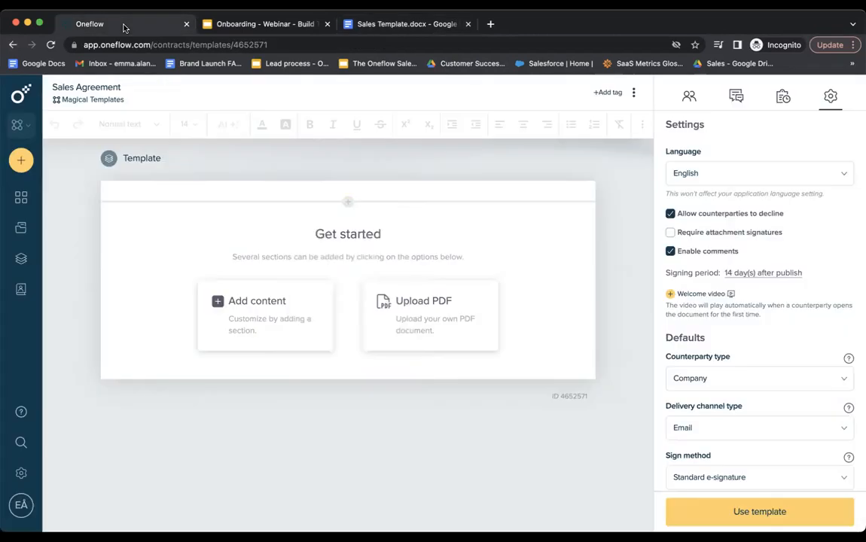
left_click(285, 316)
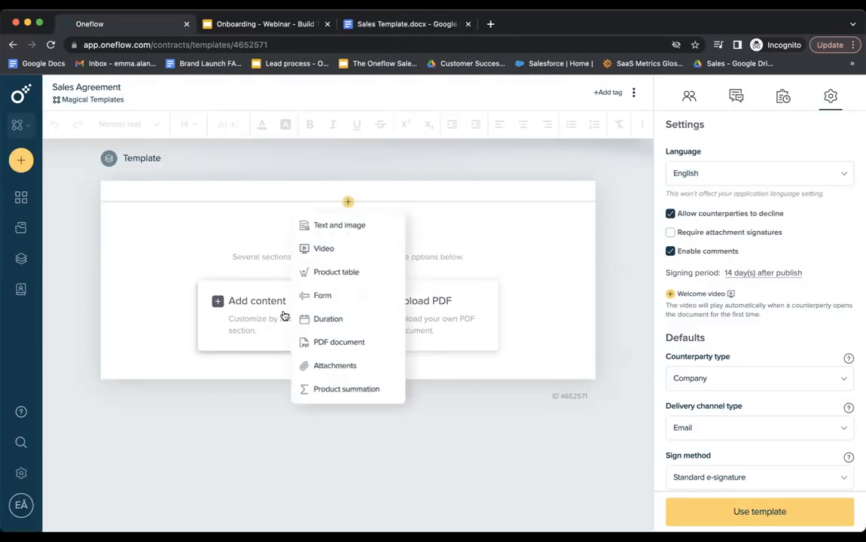
left_click(376, 230)
left_click(368, 253)
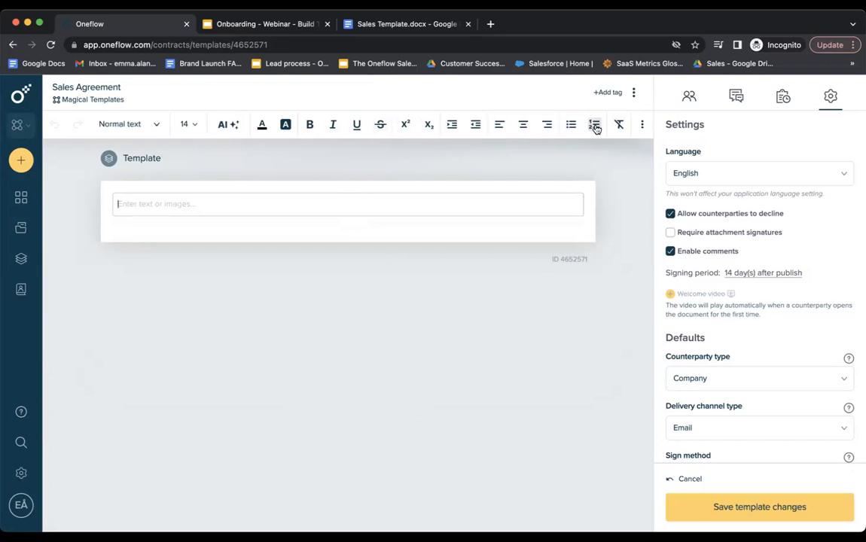
left_click(642, 127)
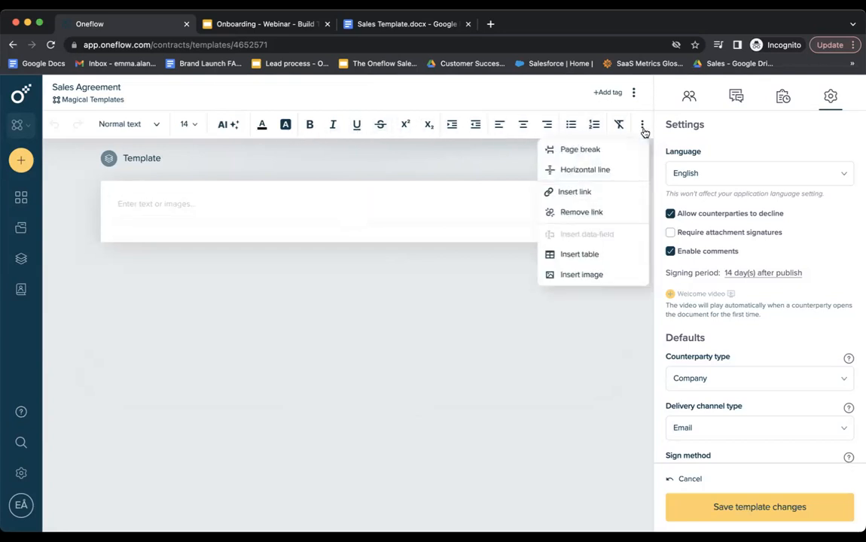
left_click(614, 275)
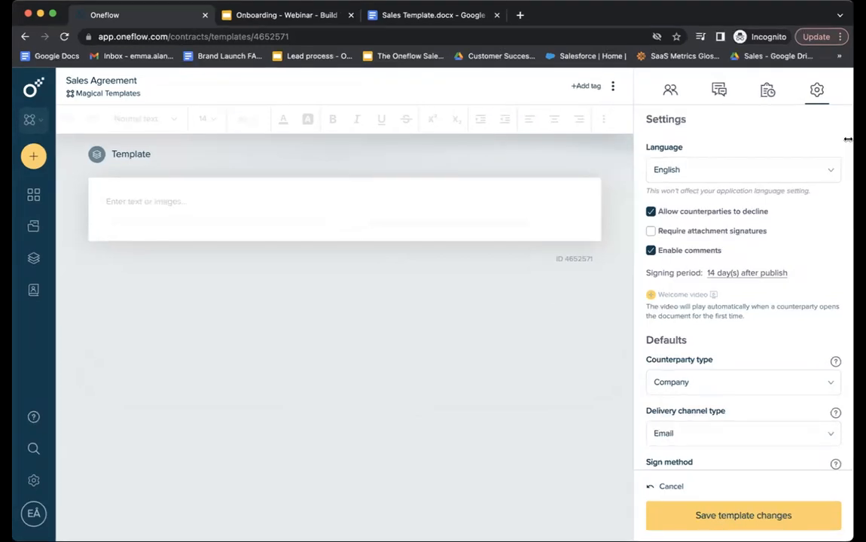
left_click(394, 204)
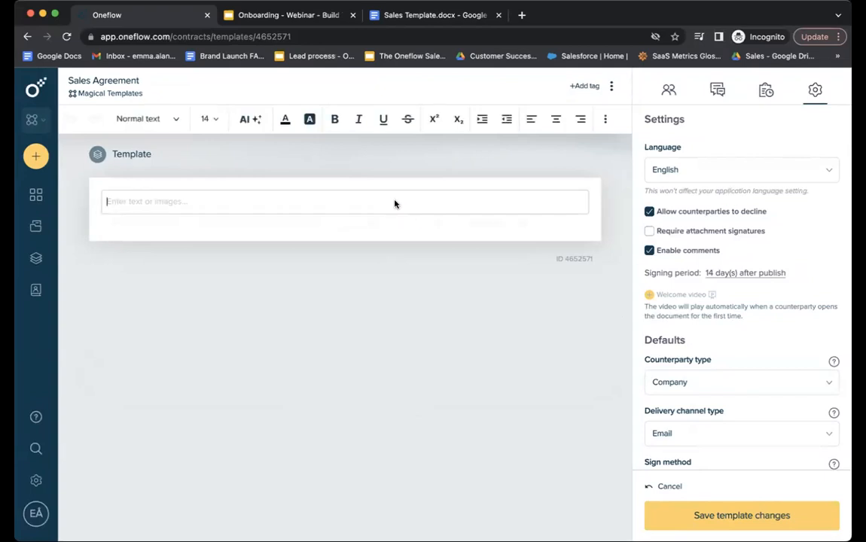
Paste the oneflow logo into the section, shrink it to about a third, and add a line below.
key("ctrl+v")
left_click(547, 293)
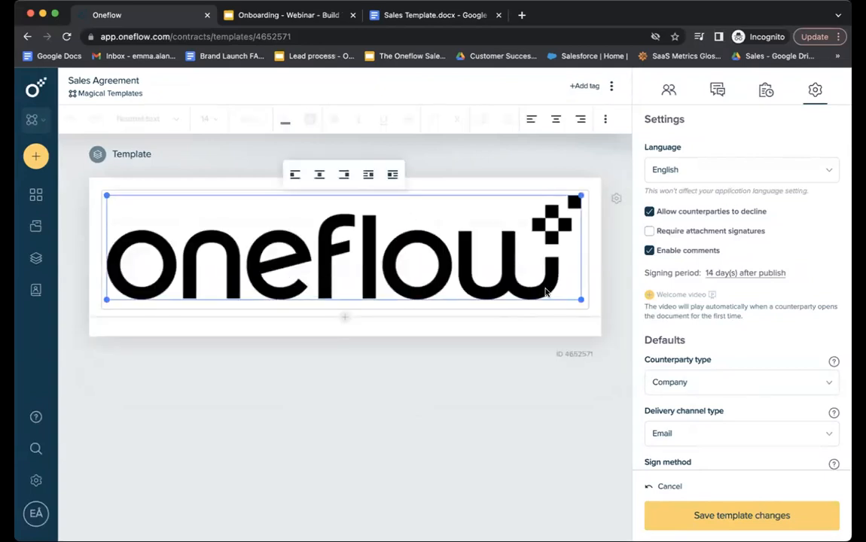
left_click_drag(581, 300, 290, 239)
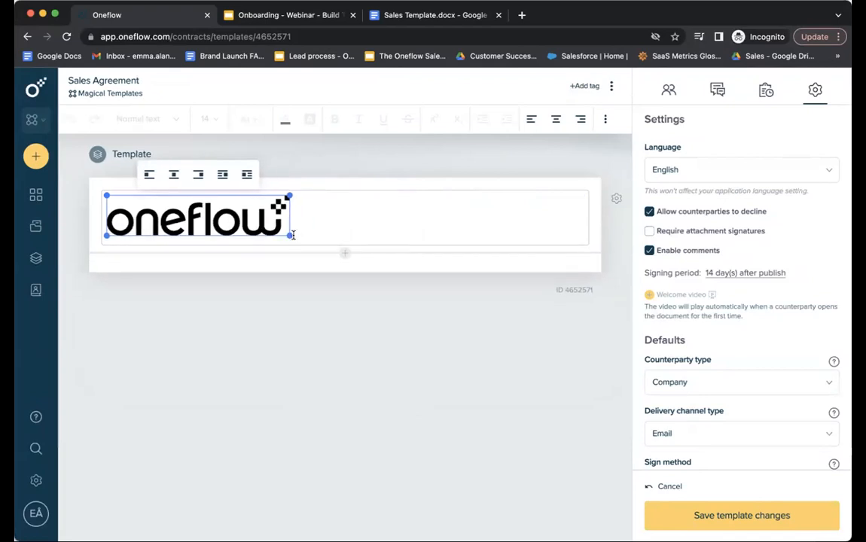
left_click(319, 227)
key("Return")
Copy the source text from 1. BILLING RECEIVING SERVICE through 2. PARTIES into the template.
left_click(449, 14)
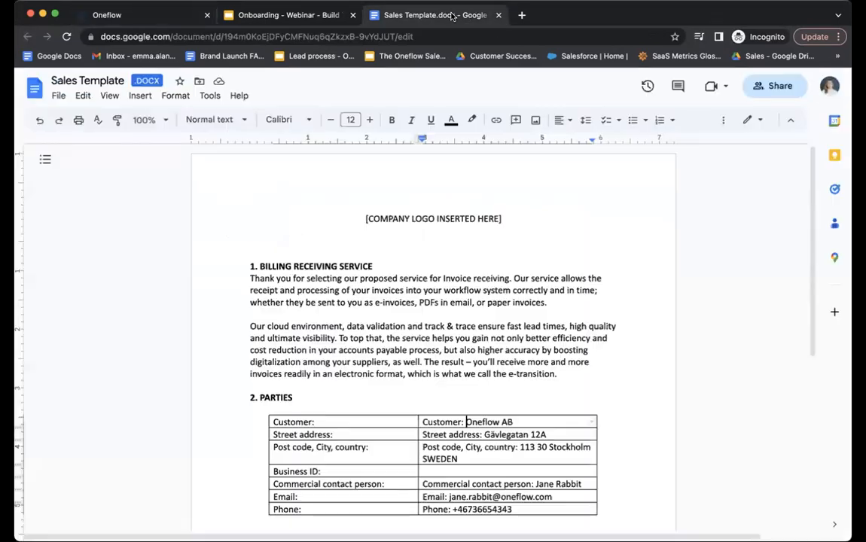
left_click_drag(216, 259, 423, 399)
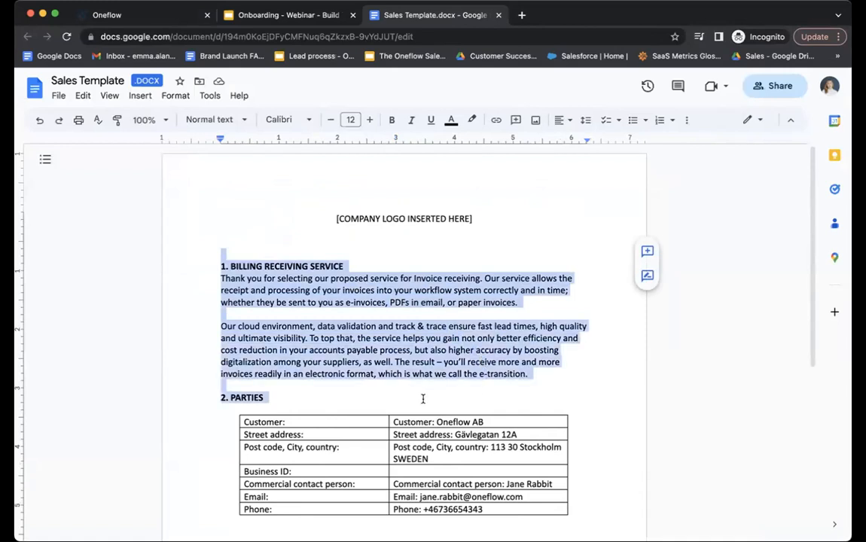
key("ctrl+c")
left_click(117, 16)
key("ctrl+v")
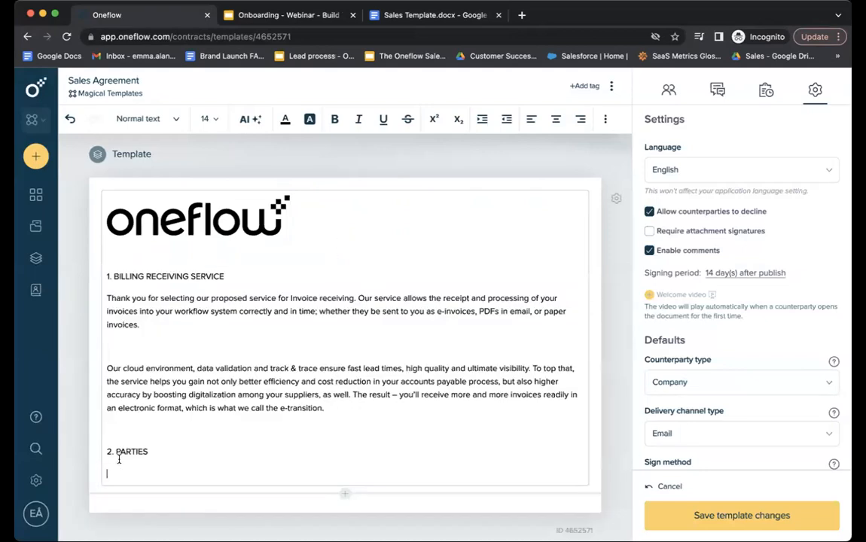
key("BackSpace")
Make 1. BILLING RECEIVING SERVICE and 2. PARTIES Heading 2, and bold the billing heading.
left_click_drag(226, 277, 103, 280)
left_click(153, 121)
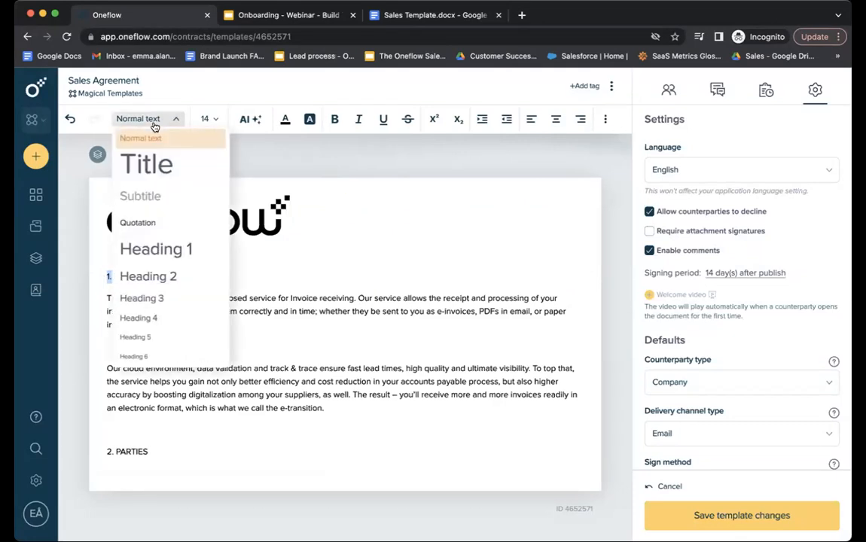
left_click(171, 275)
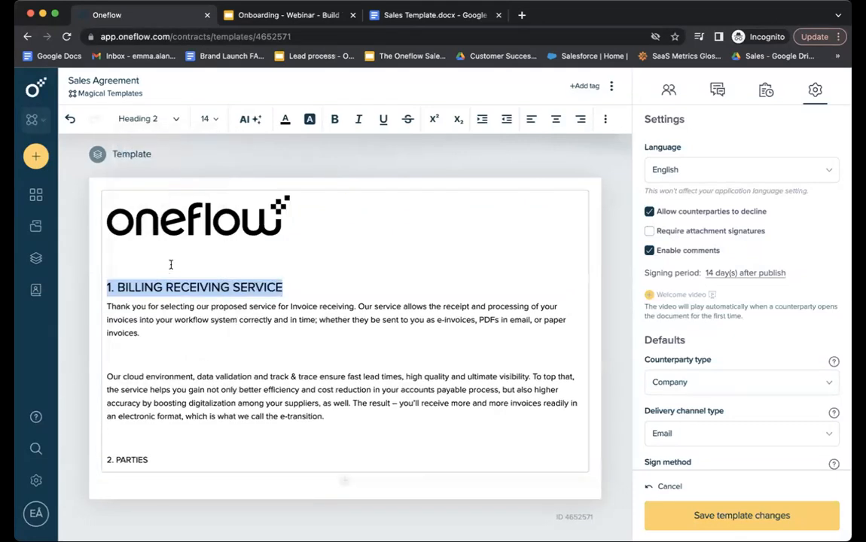
left_click_drag(153, 465, 105, 460)
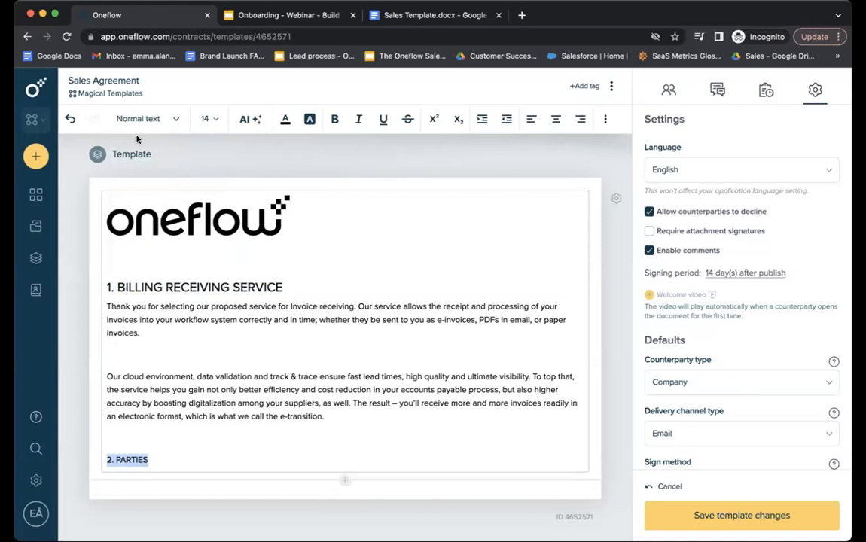
left_click(174, 119)
left_click(171, 277)
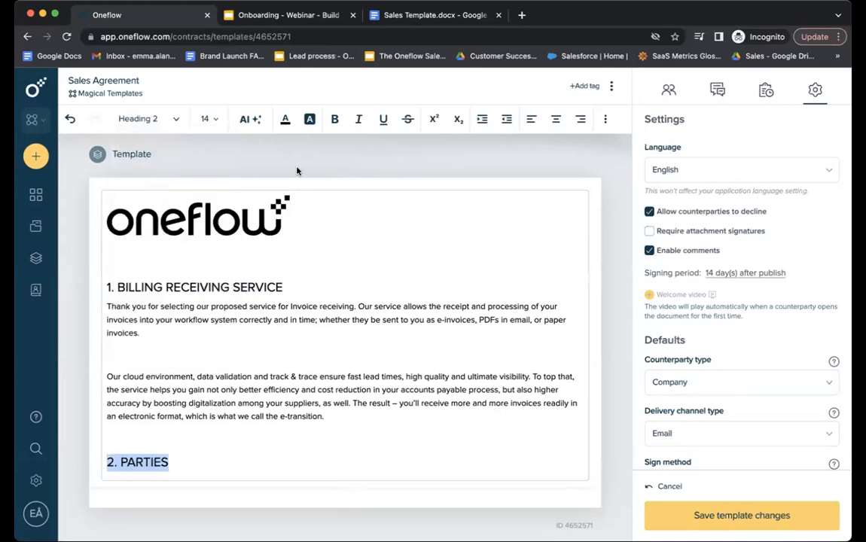
left_click_drag(296, 284, 99, 284)
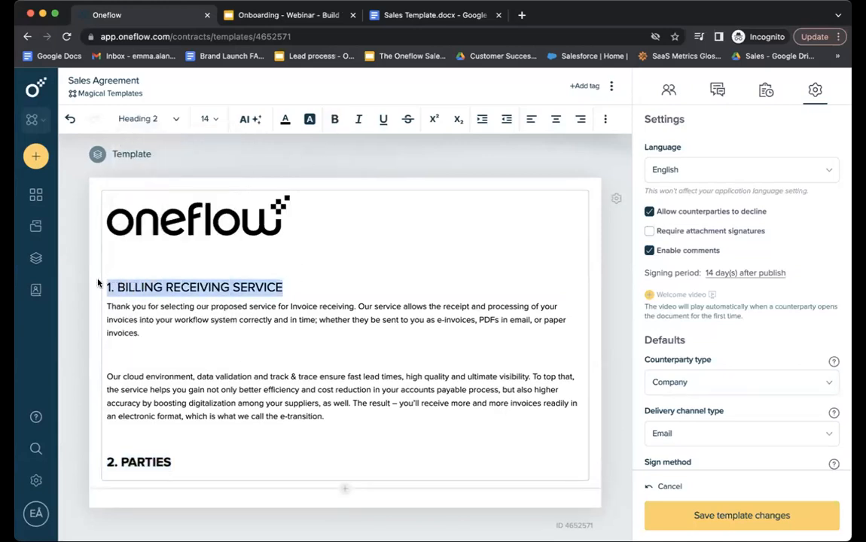
left_click(332, 122)
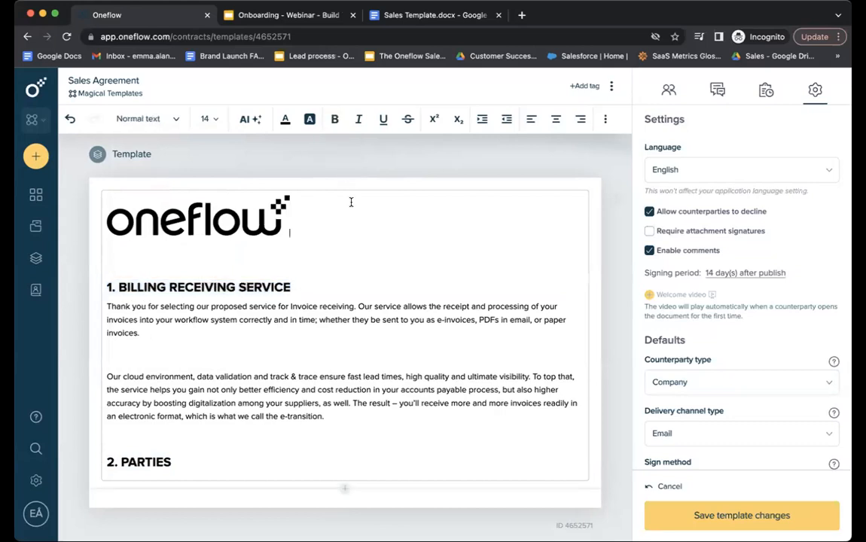
Centre and enlarge the oneflow logo, comparing the layout against the Sales Template source.
left_click(232, 230)
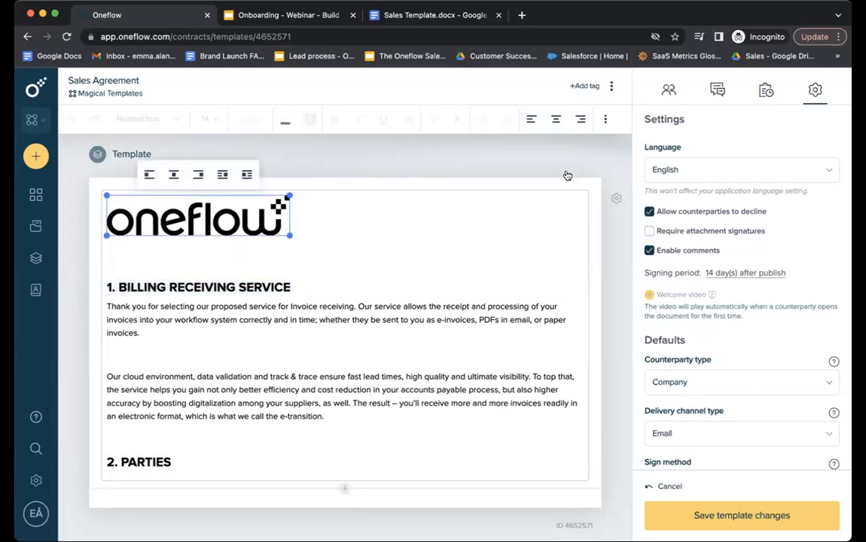
left_click(556, 118)
left_click(453, 245)
left_click(417, 229)
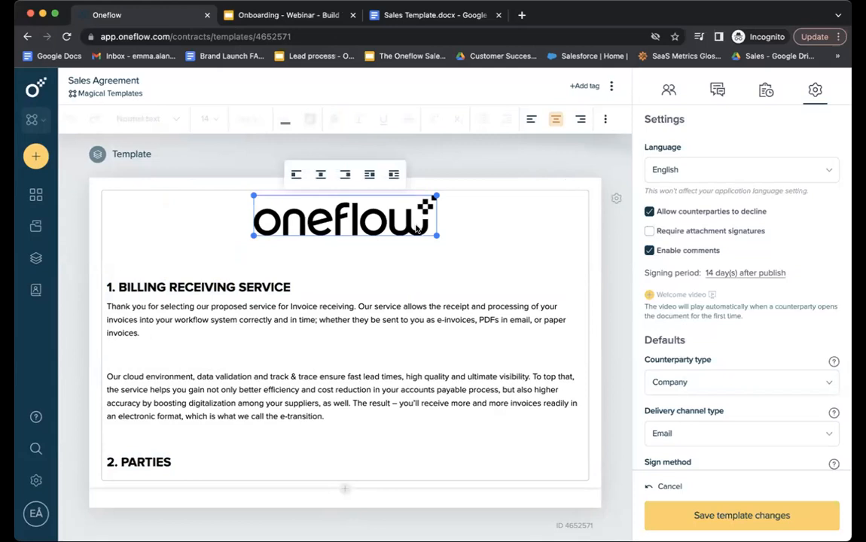
left_click_drag(435, 235, 458, 245)
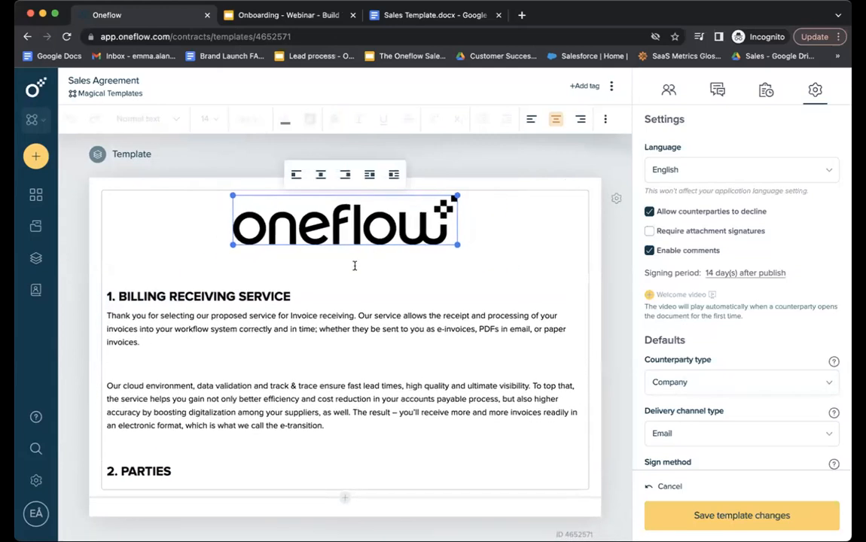
left_click(422, 15)
scroll(454, 307, "down", 3)
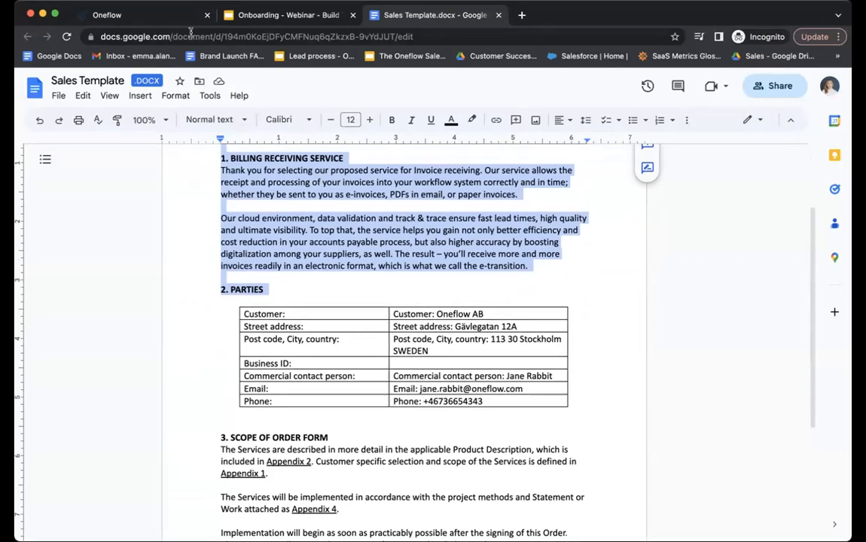
left_click(136, 15)
scroll(346, 339, "down", 2)
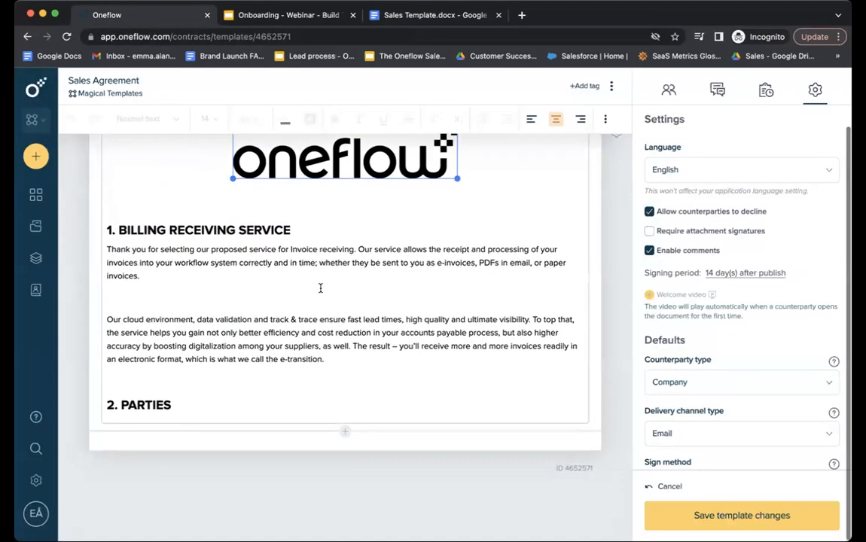
Insert a form below 2. PARTIES with a Customer name field.
left_click(345, 434)
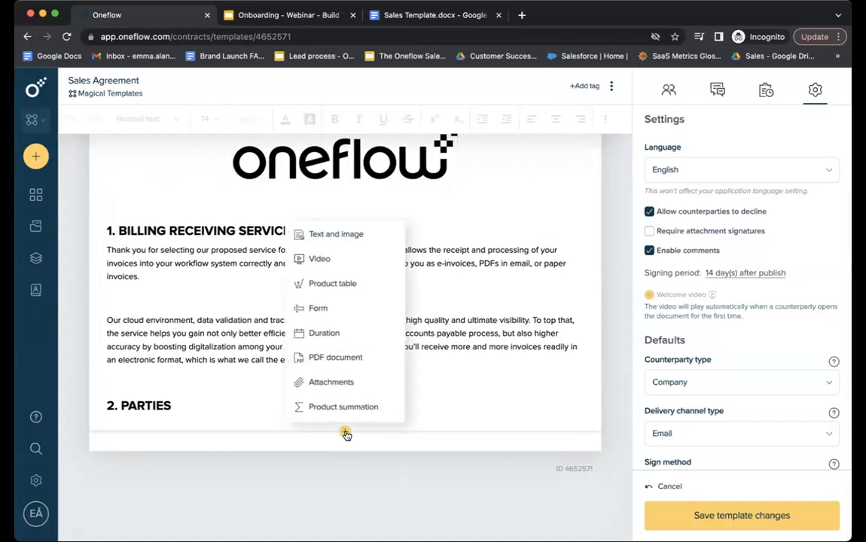
left_click(337, 309)
left_click(344, 393)
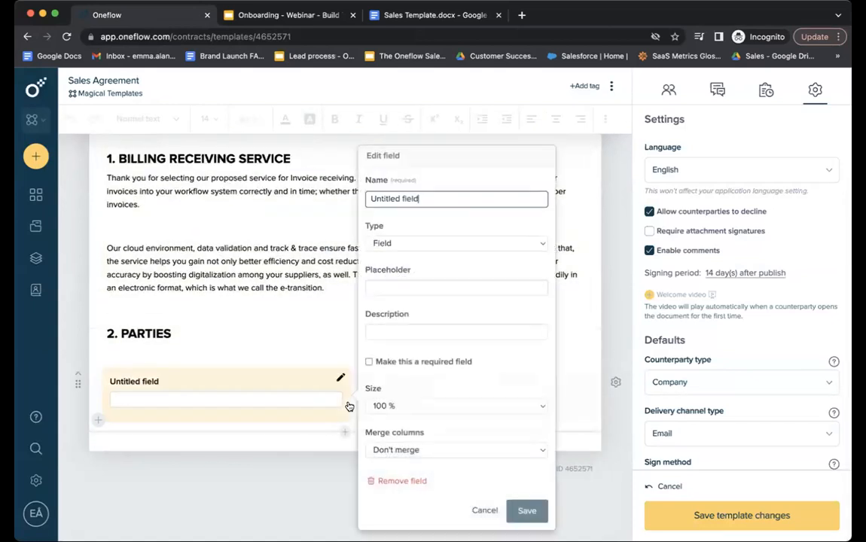
key("super+a")
type("Customer nam")
left_click(527, 511)
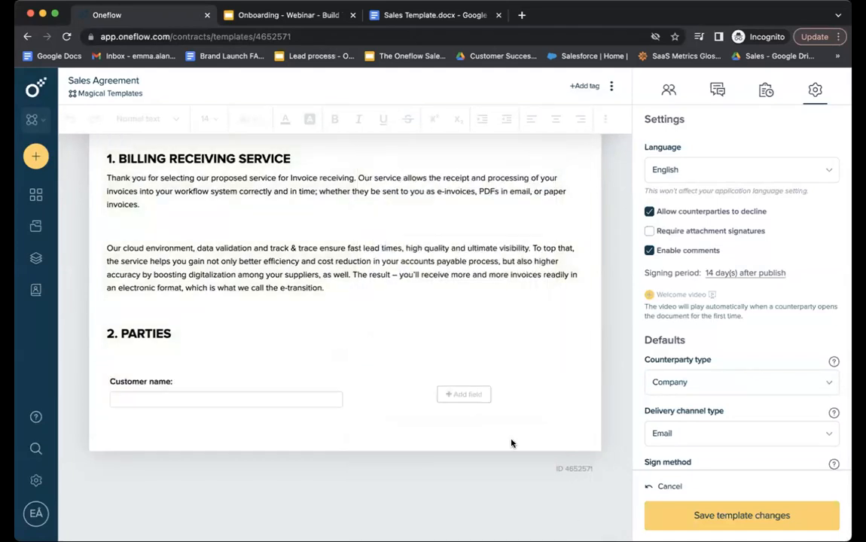
Add a Street address: field copied from the source doc and set the row to three columns.
left_click(418, 15)
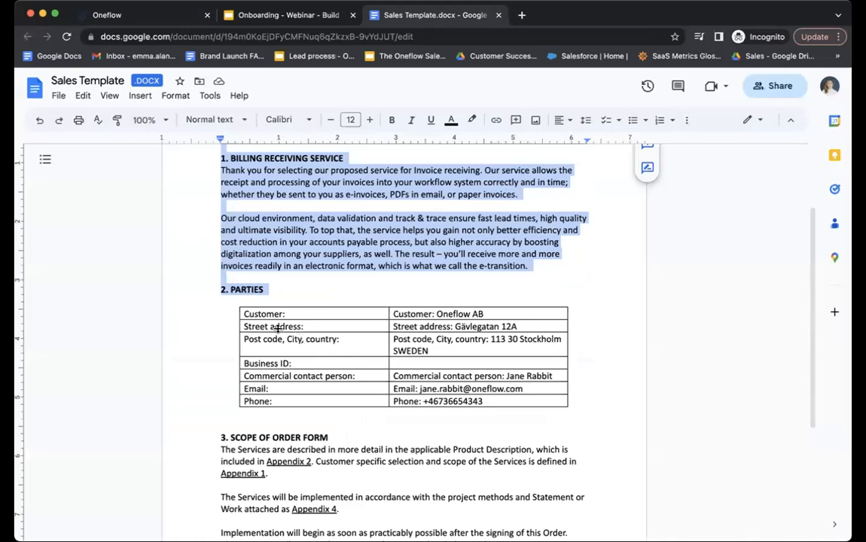
left_click_drag(318, 326, 243, 326)
key("super+c")
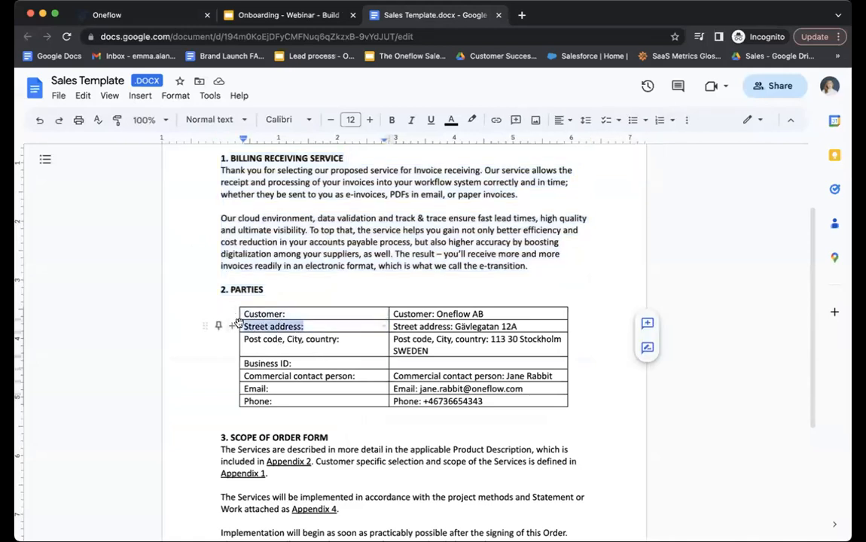
left_click(130, 16)
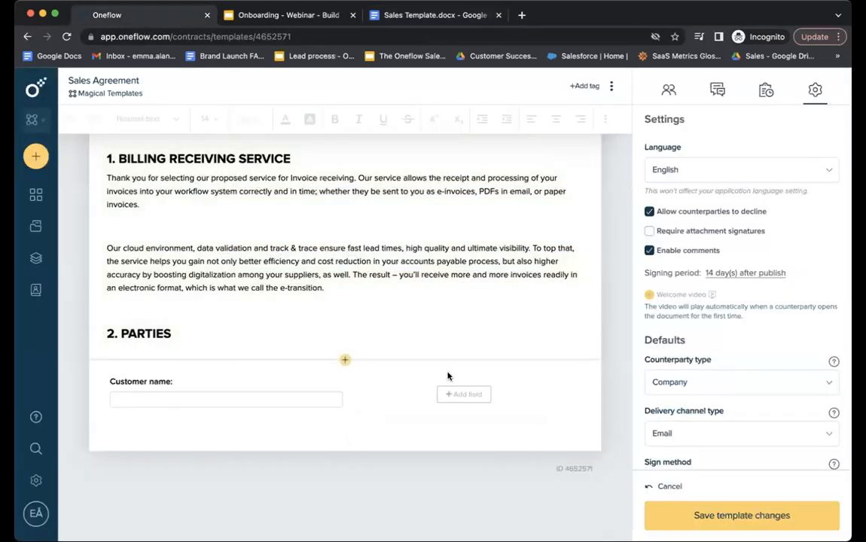
left_click(457, 392)
left_click_drag(657, 243, 588, 247)
key("super+v")
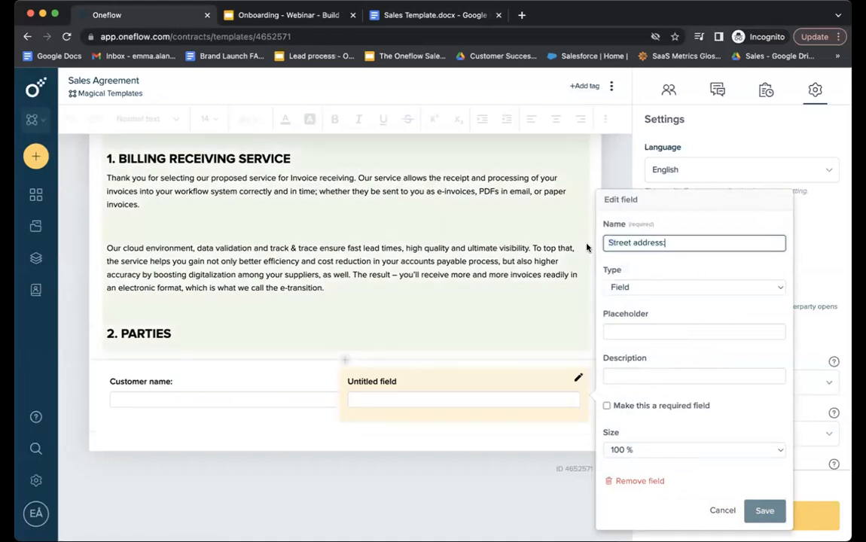
left_click(783, 516)
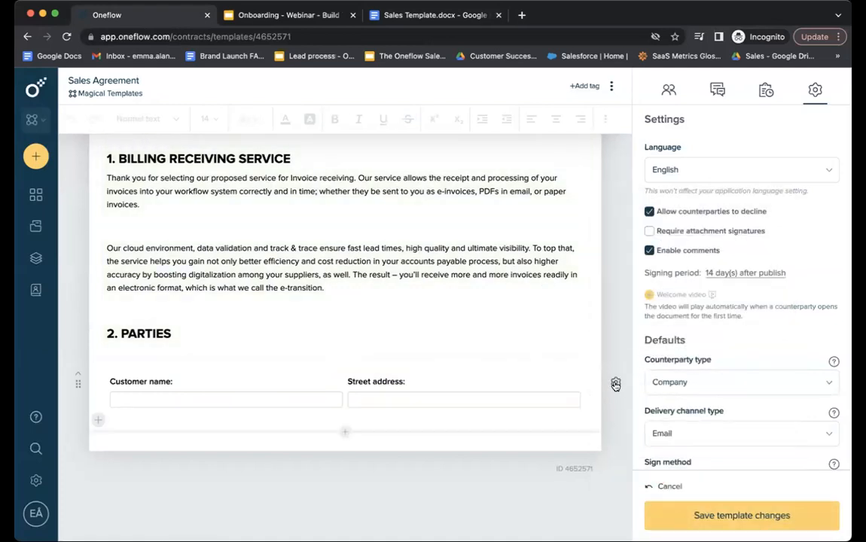
left_click(616, 385)
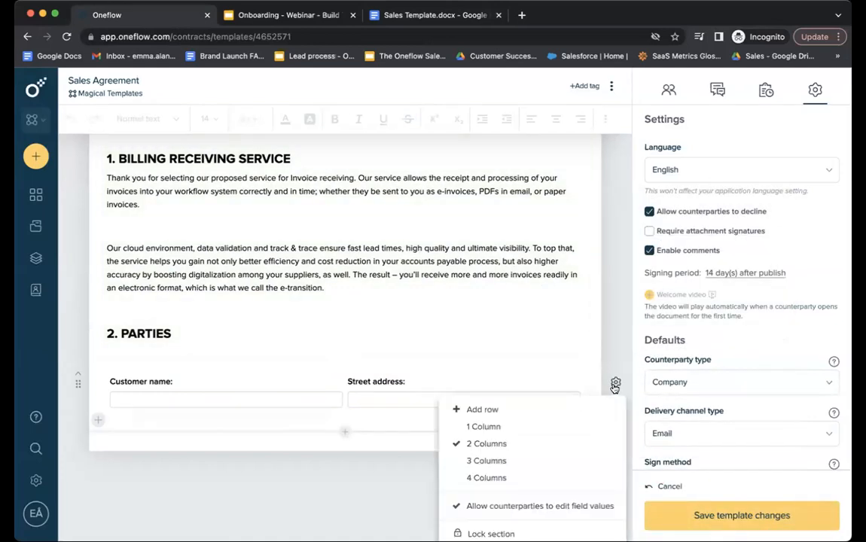
left_click(566, 461)
Add a 'Post code, City, country:' field using the label copied from the source doc.
left_click(419, 18)
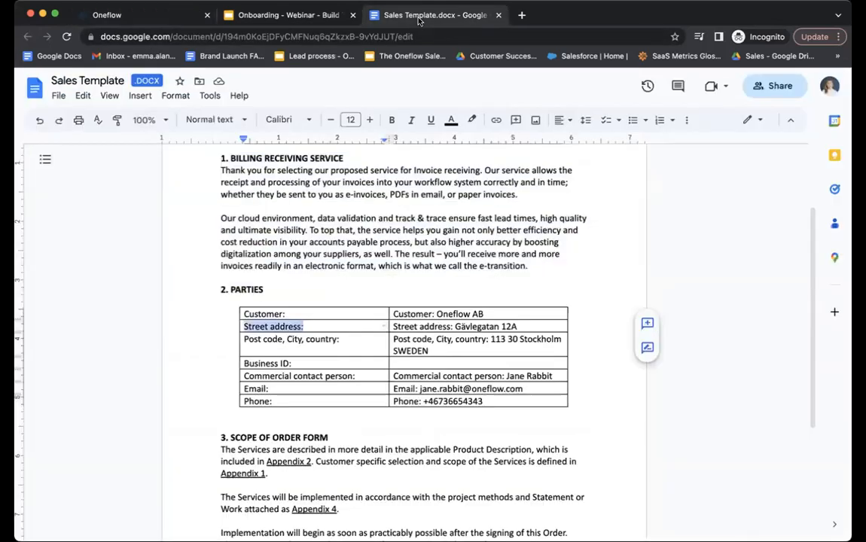
left_click_drag(340, 339, 245, 340)
key("ctrl+c")
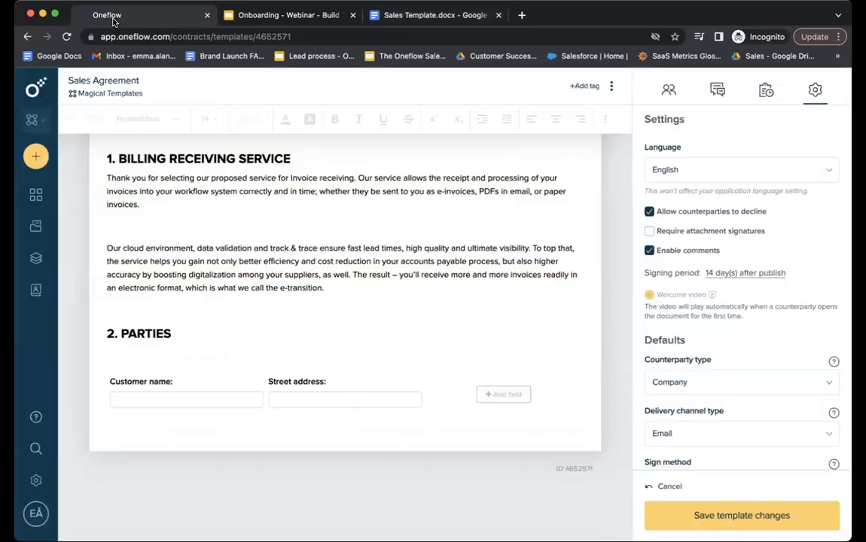
left_click(103, 17)
left_click(503, 394)
left_click_drag(656, 243, 608, 242)
key("ctrl+v")
left_click(762, 510)
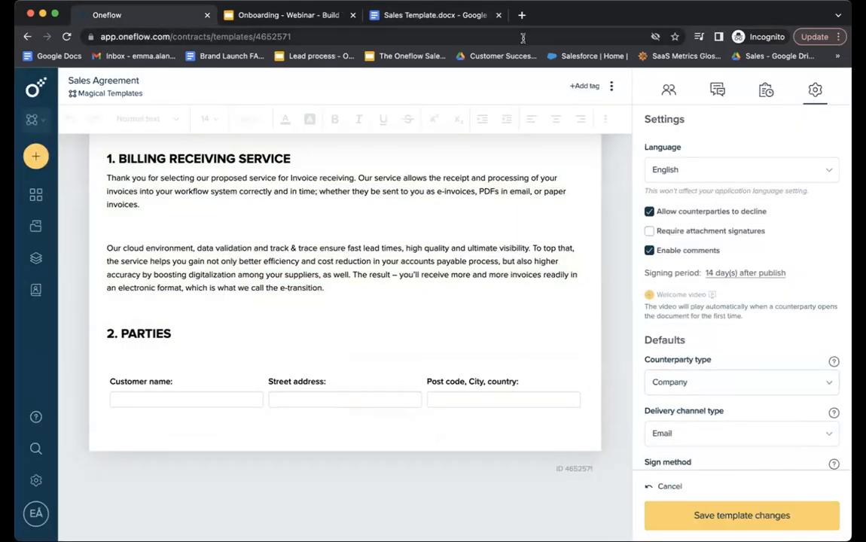
Copy the Business ID label and add three more empty rows to the Parties form.
left_click(410, 17)
left_click(286, 363)
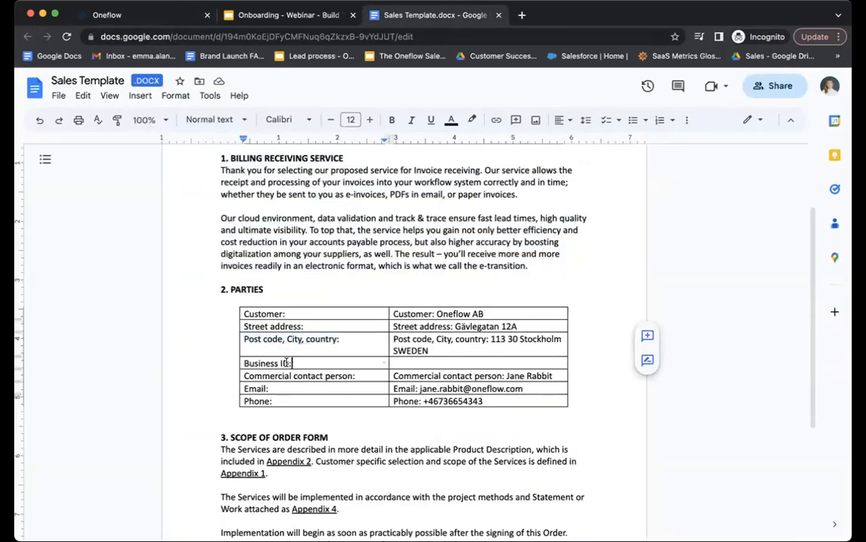
left_click_drag(286, 363, 248, 363)
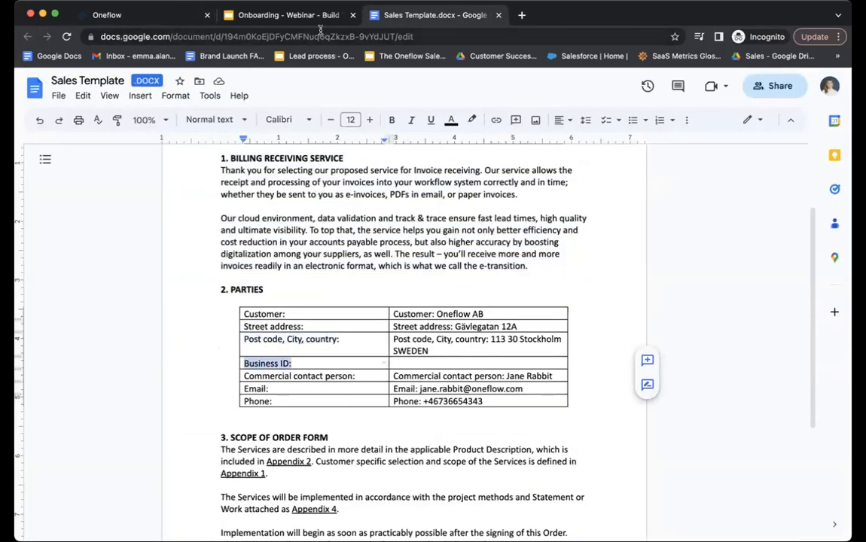
left_click(139, 17)
mouse_move(152, 429)
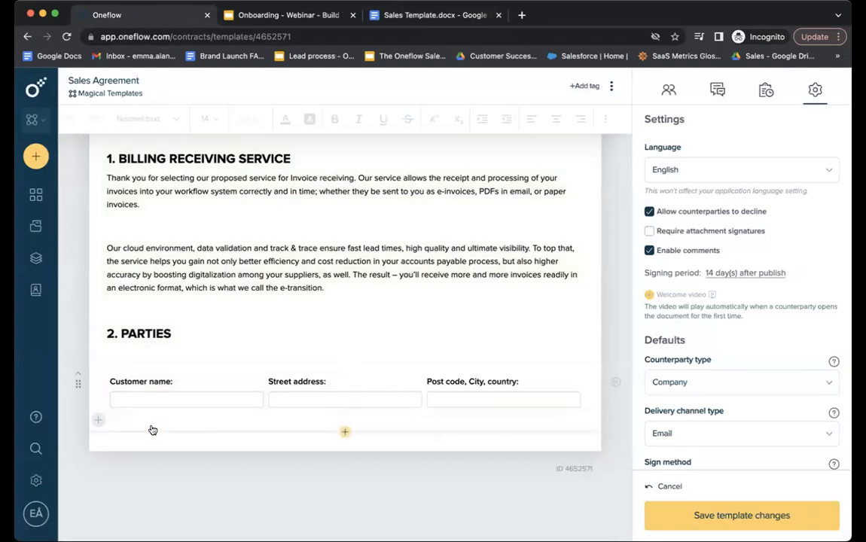
left_click(97, 421)
left_click(97, 467)
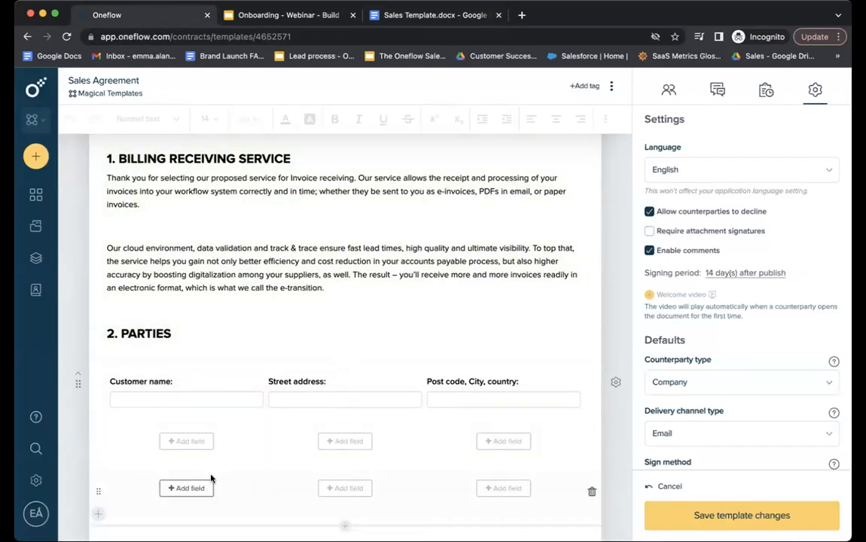
scroll(241, 486, "down", 2)
left_click(345, 469)
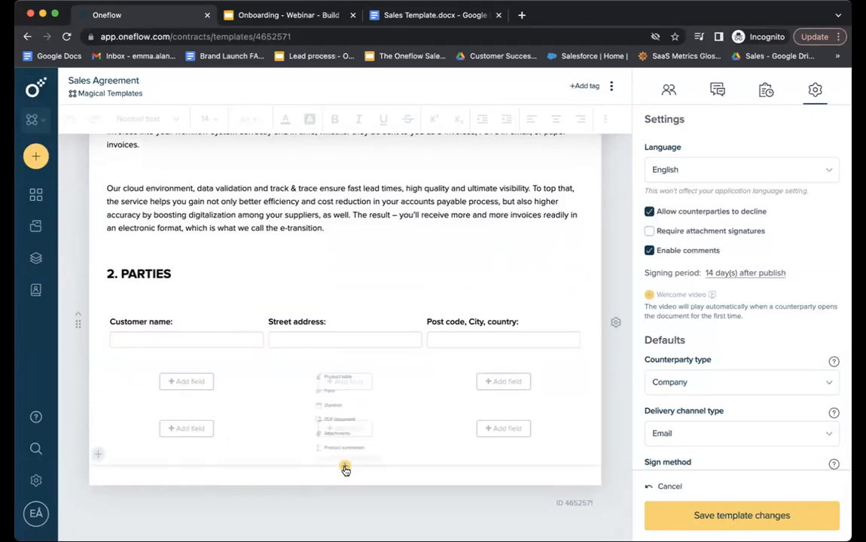
left_click(98, 454)
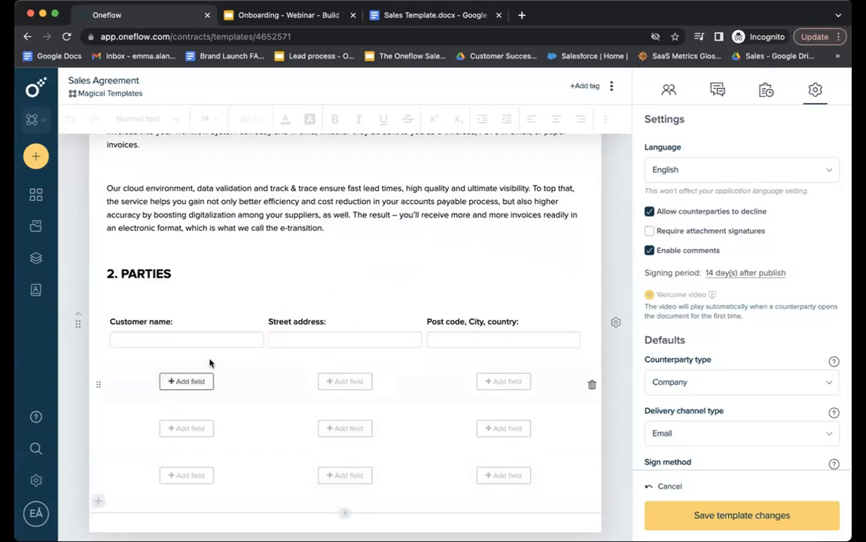
Add a Business ID field, then copy the Commercial contact person label from the source.
left_click(203, 381)
triple_click(355, 199)
type("Business ID:")
left_click(448, 511)
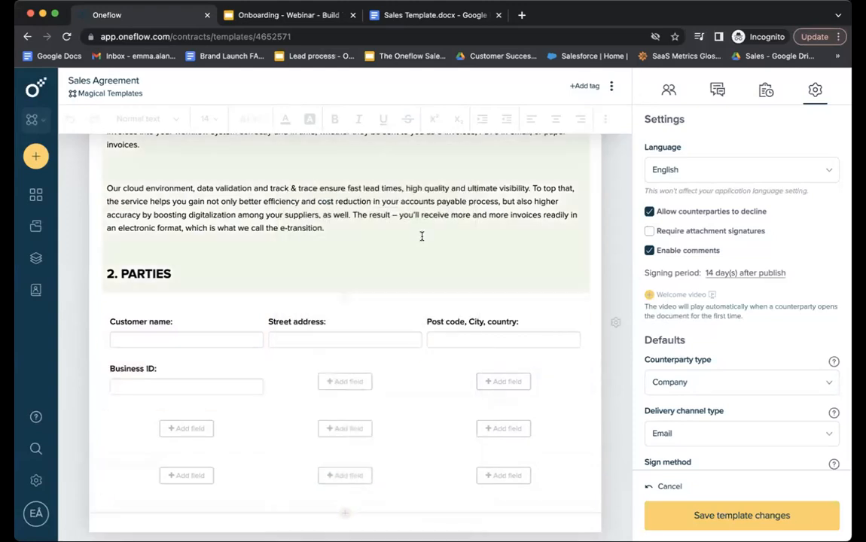
left_click(411, 15)
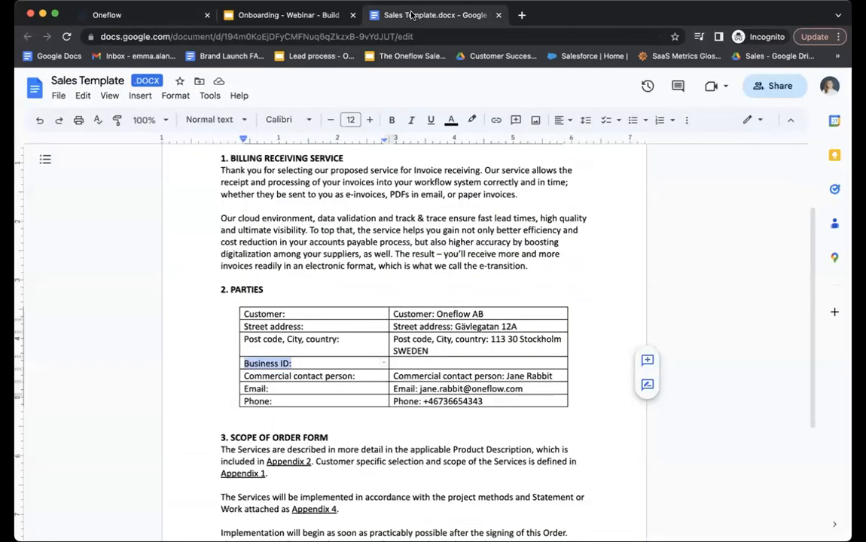
left_click_drag(356, 376, 246, 378)
key("ctrl+c")
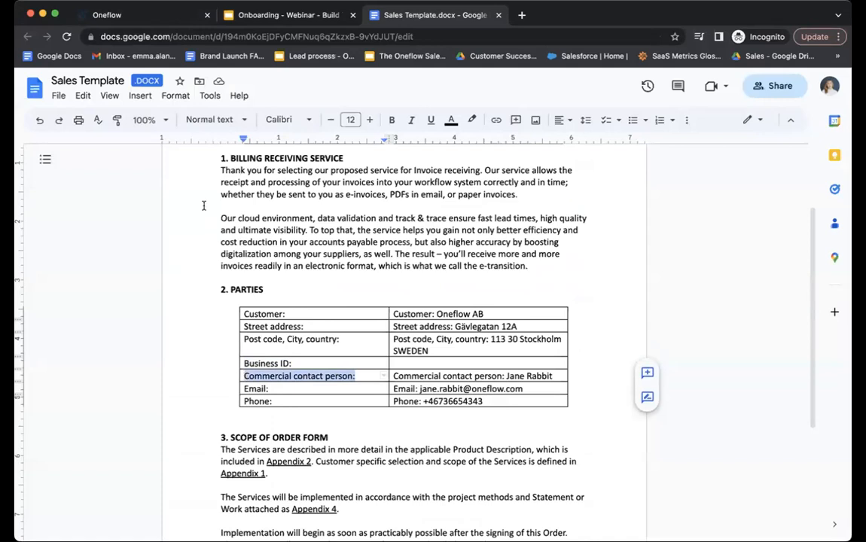
left_click(115, 14)
Add a required 'Commercial contact person:' field beside Business ID.
left_click(344, 381)
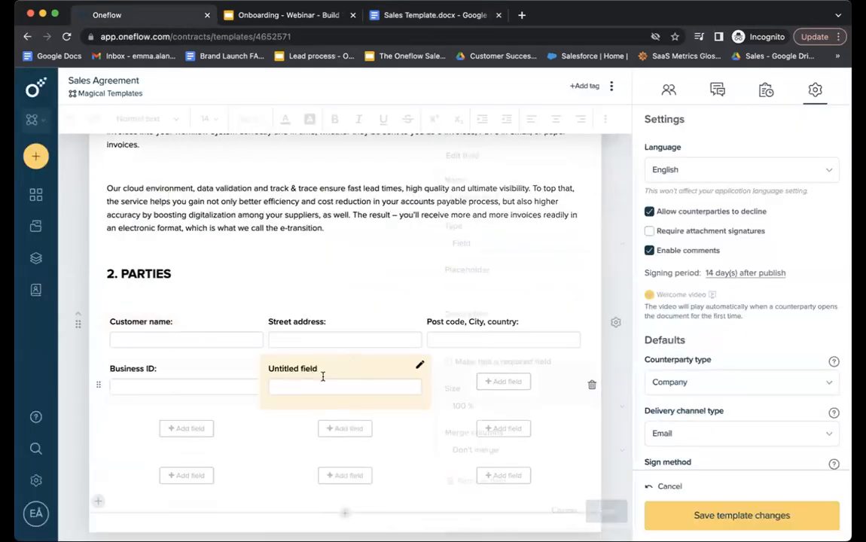
left_click_drag(499, 198, 441, 202)
key("ctrl+v")
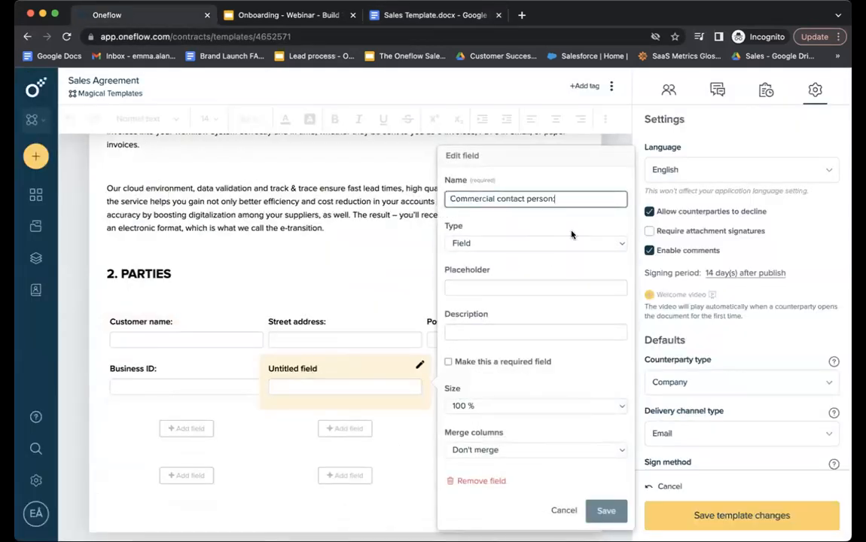
left_click(544, 361)
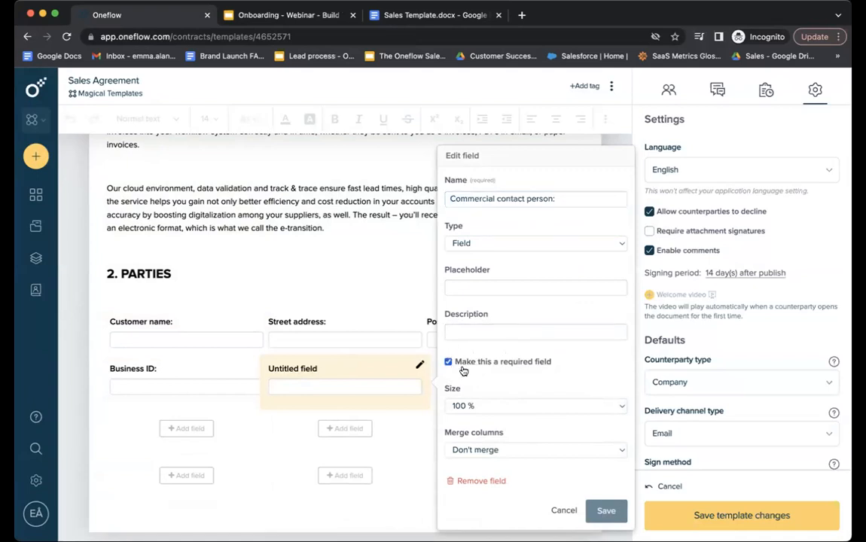
left_click(606, 510)
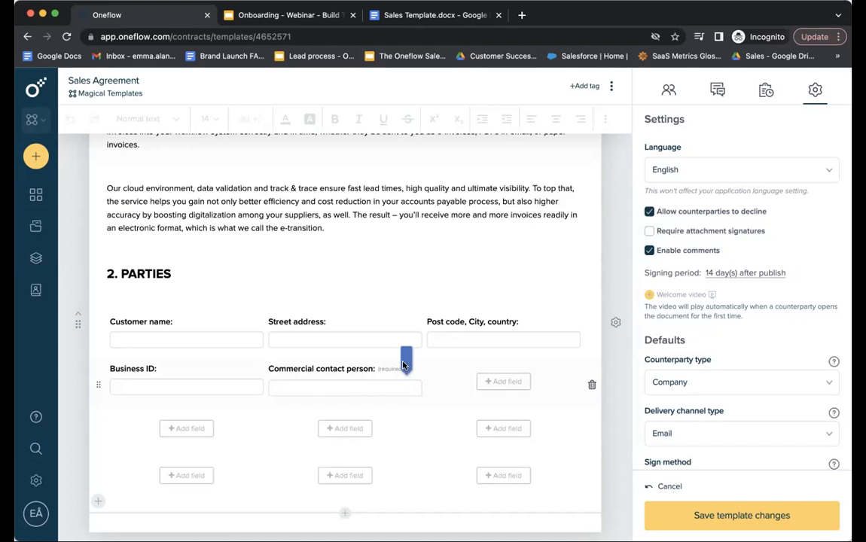
Merge the Commercial contact person: field across two columns.
left_click(377, 375)
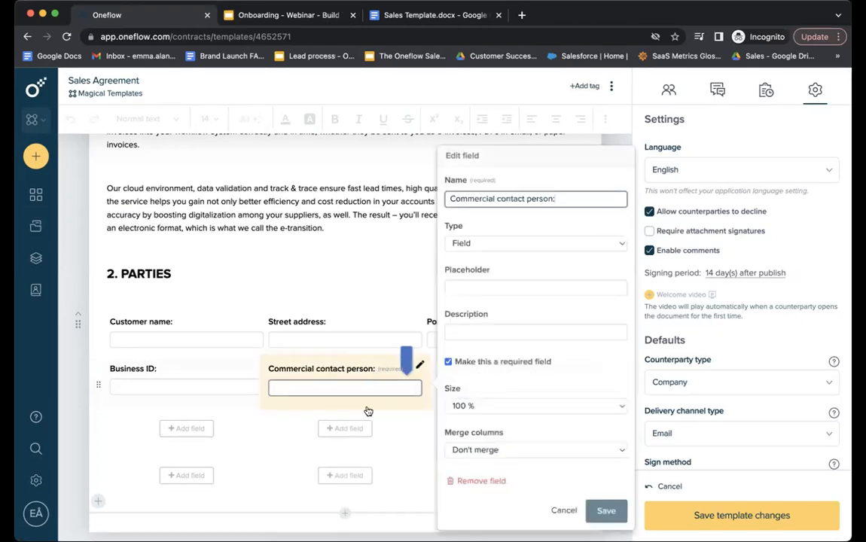
left_click(493, 450)
left_click(495, 466)
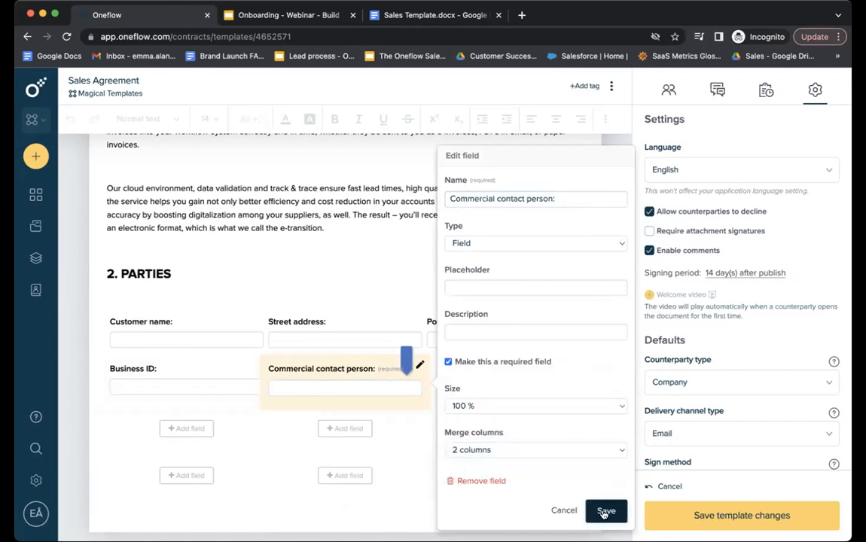
left_click(606, 511)
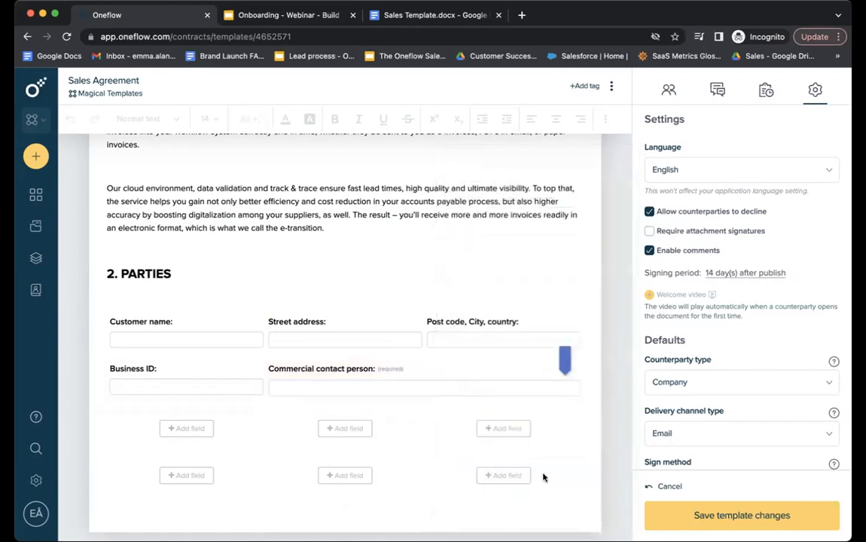
Keep the field at 100% width, describe it 'Write your full name here', and copy Email:.
left_click(535, 380)
left_click(648, 405)
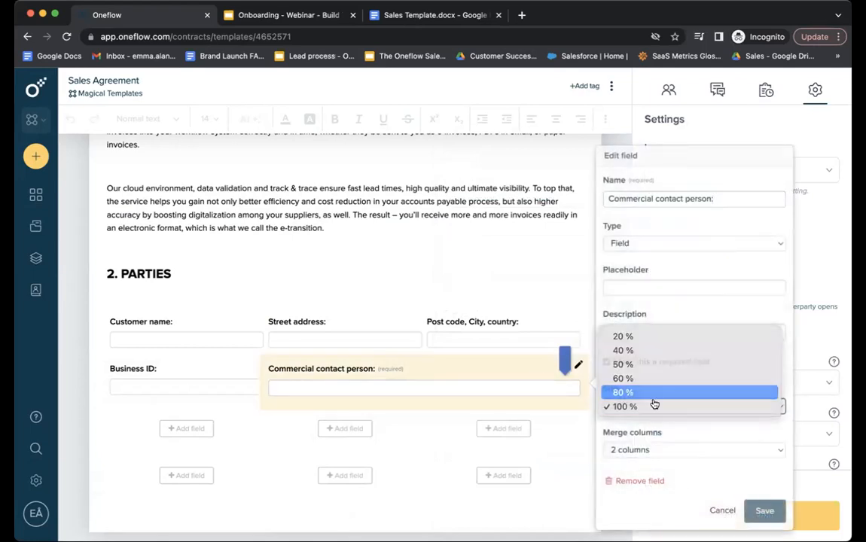
left_click(652, 393)
left_click(764, 511)
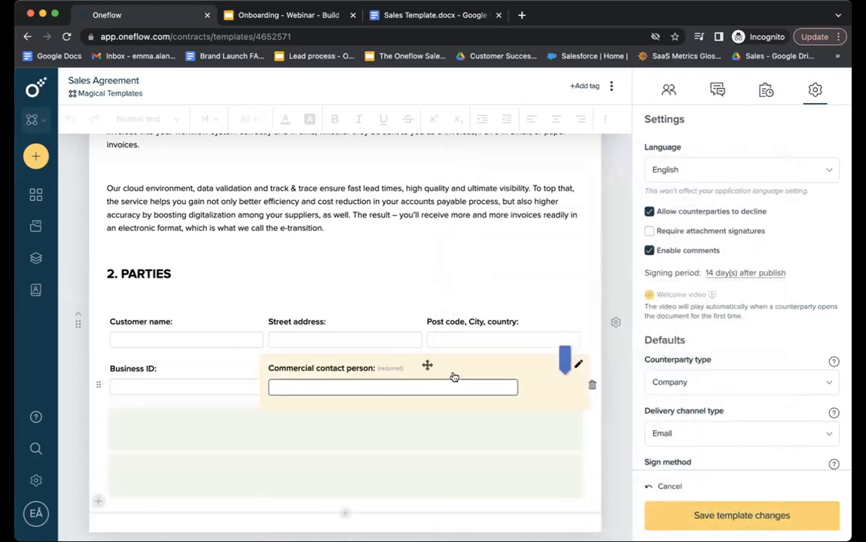
left_click(460, 364)
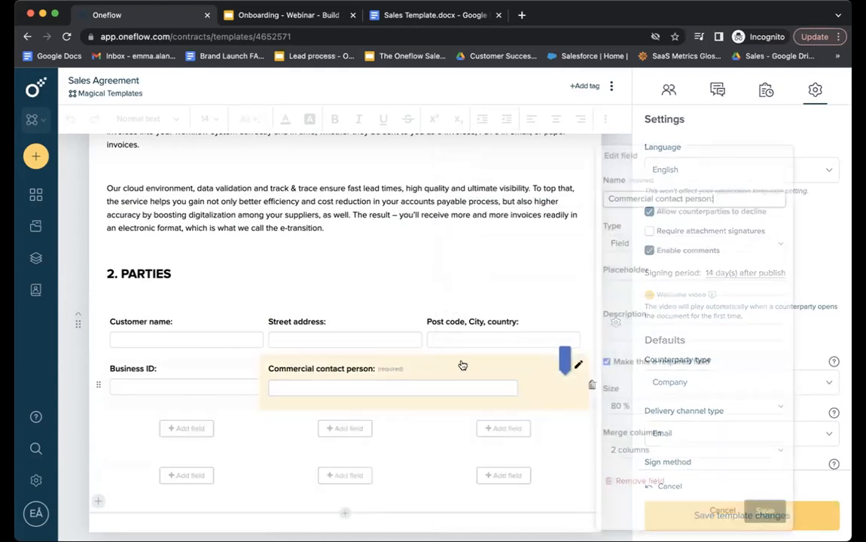
left_click(625, 408)
left_click(644, 421)
left_click(652, 330)
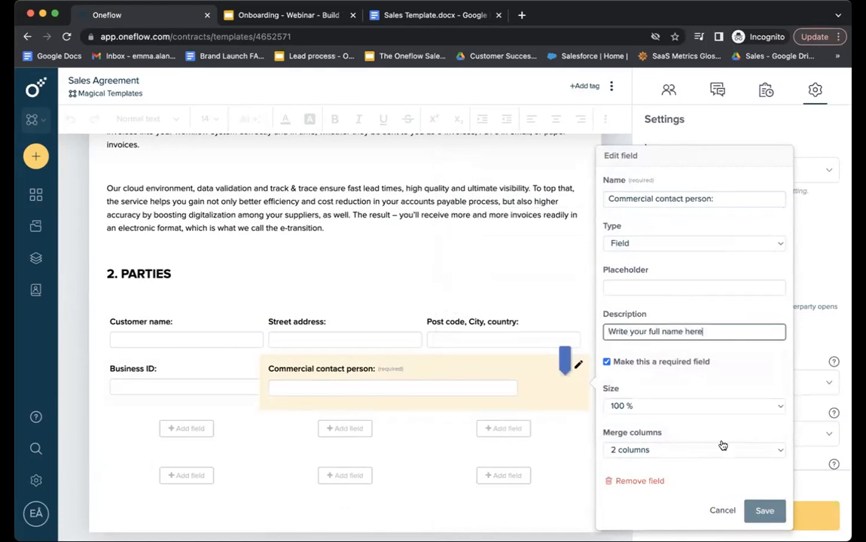
left_click(764, 510)
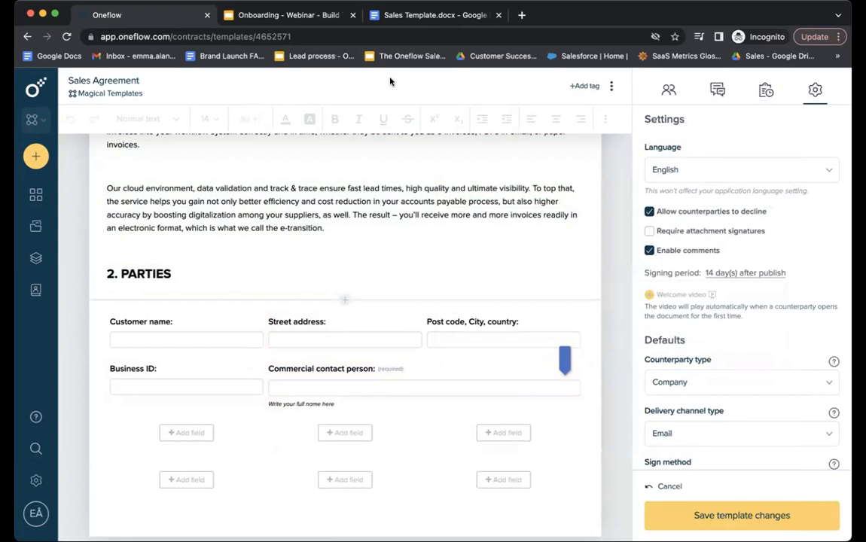
left_click(433, 15)
triple_click(242, 388)
key("ctrl+c")
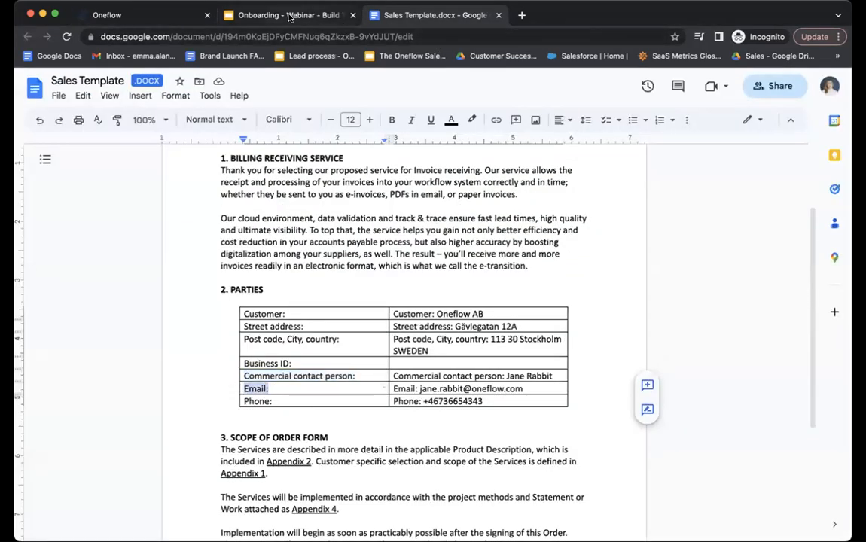
Add 'Email:' and 'Phone number' fields below Business ID.
left_click(113, 15)
left_click(191, 432)
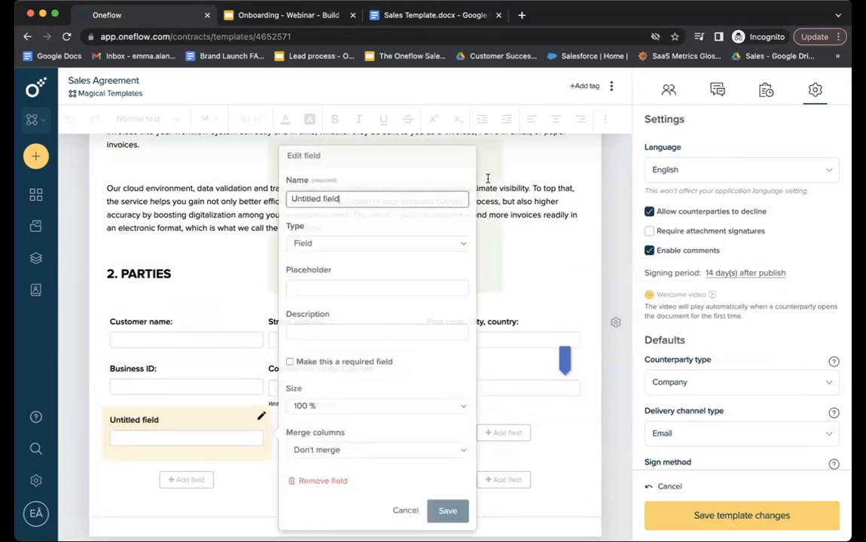
key("ctrl+v")
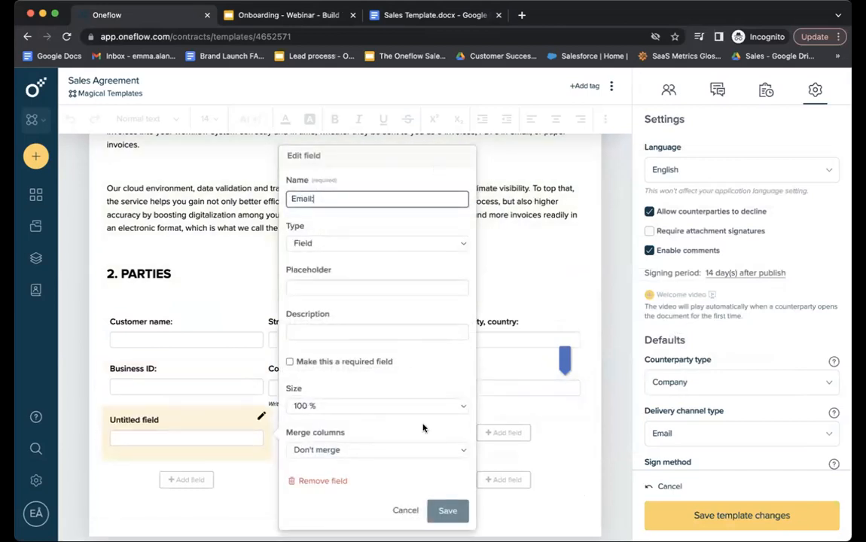
left_click(447, 511)
left_click(345, 433)
left_click_drag(510, 198, 448, 198)
type("Phone number")
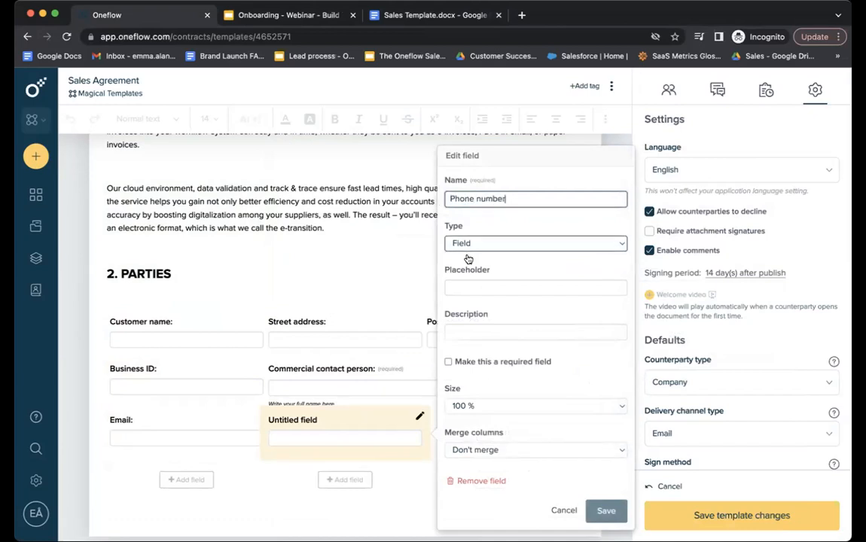
left_click(606, 511)
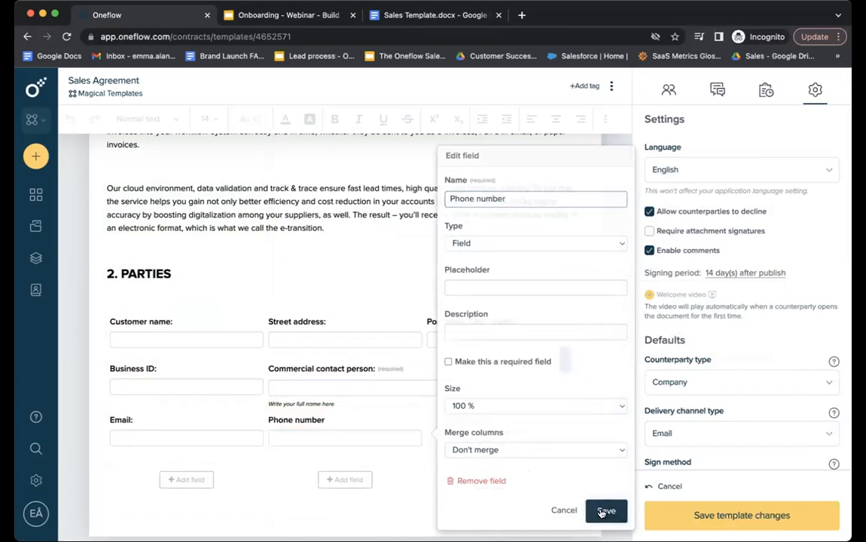
Merge the Phone number field across two columns.
left_click(400, 426)
left_click(518, 449)
left_click(515, 467)
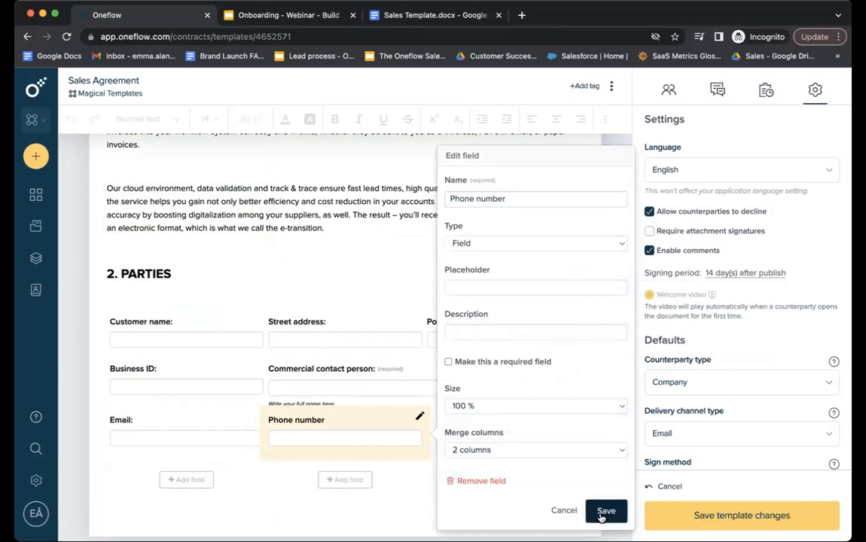
left_click(606, 511)
Set Phone number and Commercial contact person: to 50% width.
left_click(426, 419)
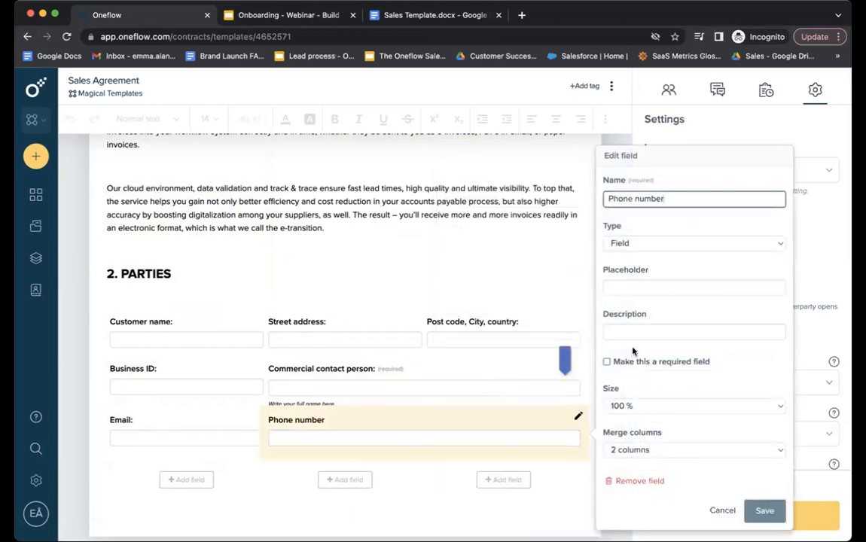
left_click(632, 405)
left_click(632, 365)
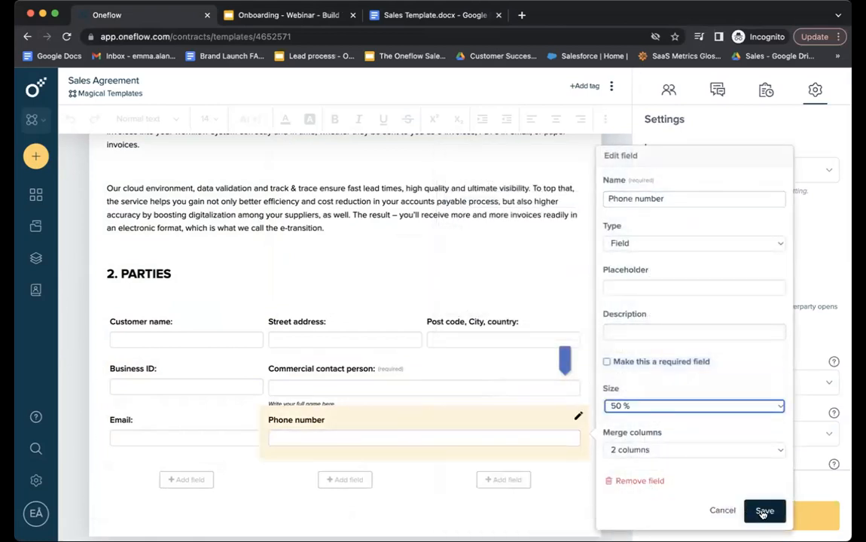
left_click(763, 511)
left_click(470, 375)
left_click(670, 405)
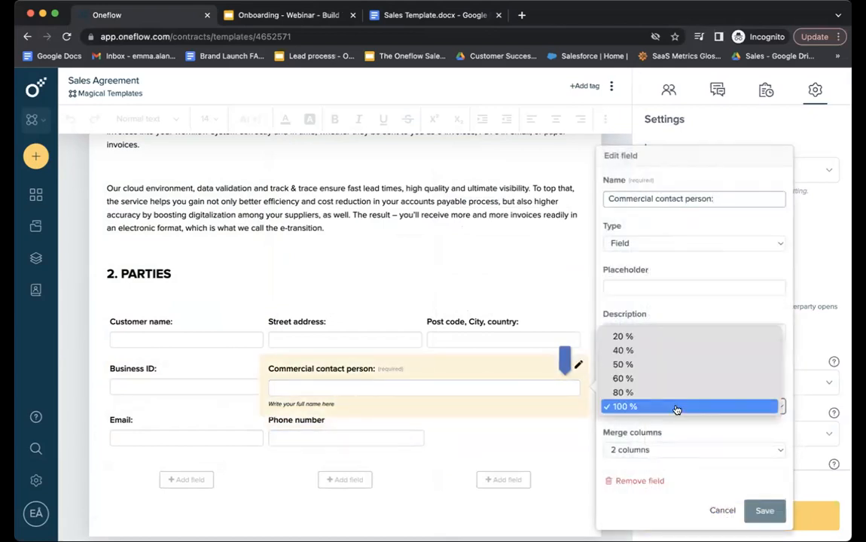
left_click(668, 365)
left_click(763, 511)
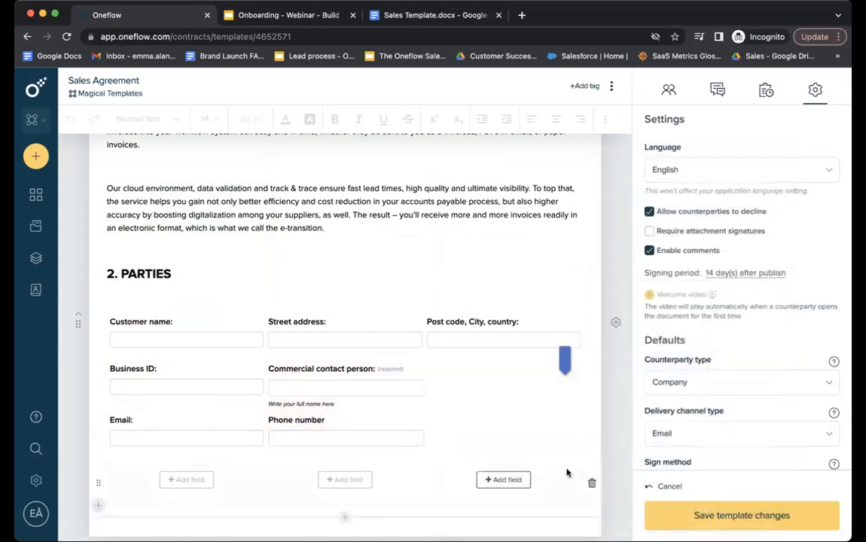
scroll(579, 482, "down", 2)
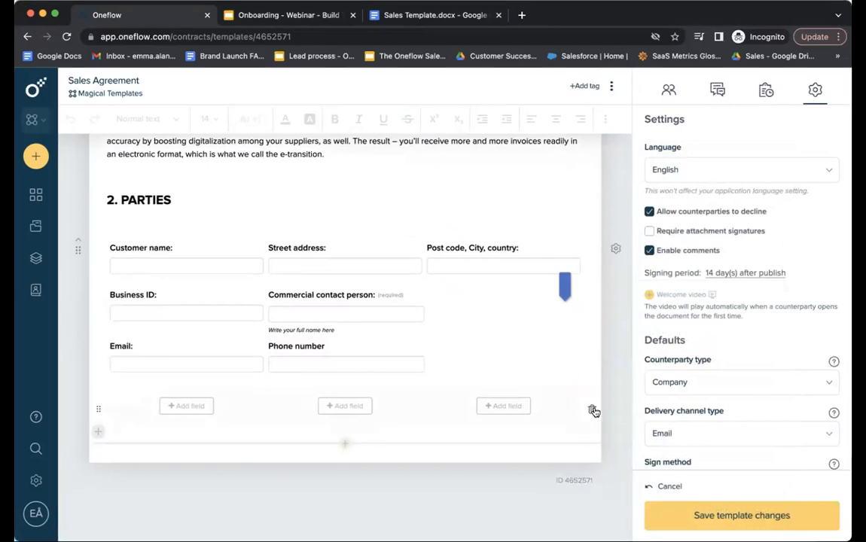
Delete the empty row of field slots under the Parties fields.
left_click(592, 412)
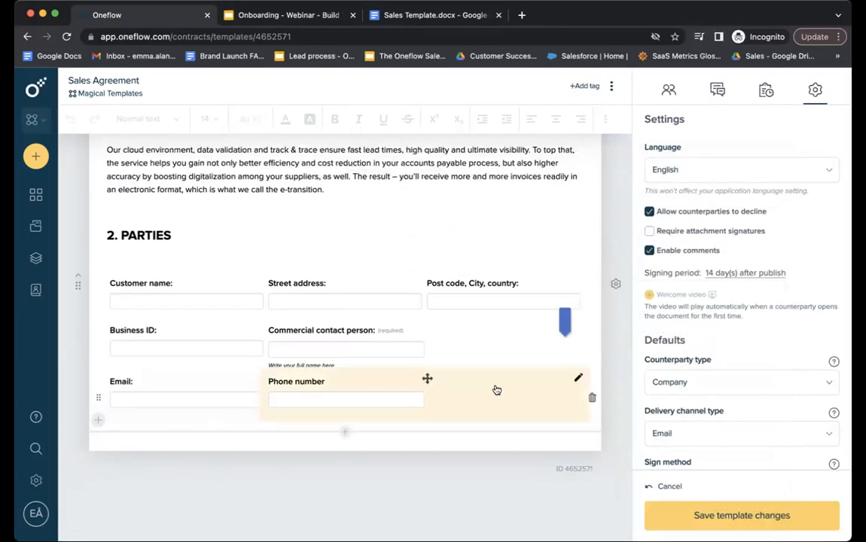
left_click(127, 395)
left_click_drag(98, 397, 91, 443)
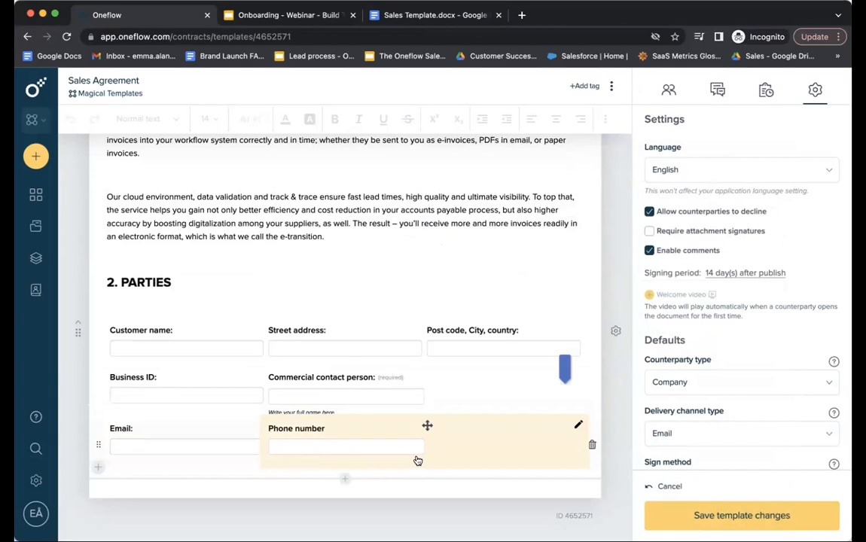
Toggle counterparty field editing off and back on in the Parties settings, then view the source doc.
left_click(615, 333)
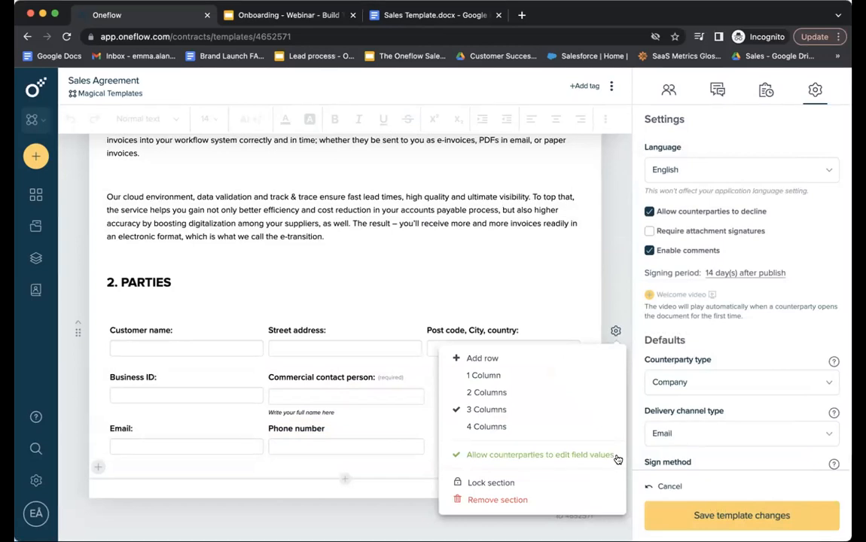
left_click(615, 457)
left_click(616, 332)
left_click(614, 458)
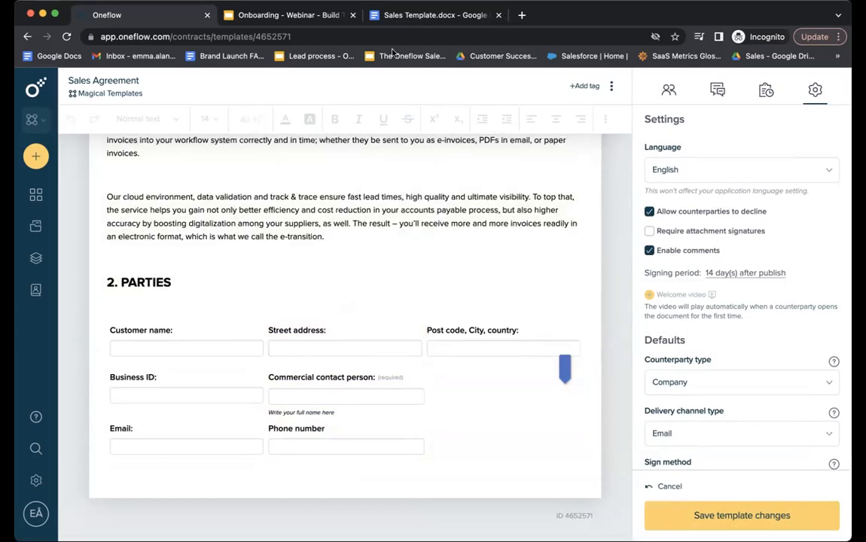
left_click(440, 15)
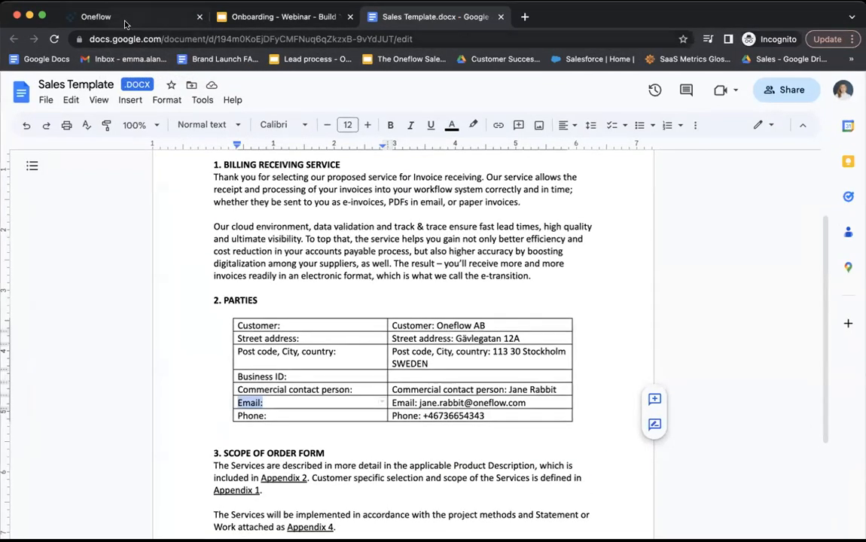
Insert a text section below Parties, then delete its empty text block.
left_click(125, 23)
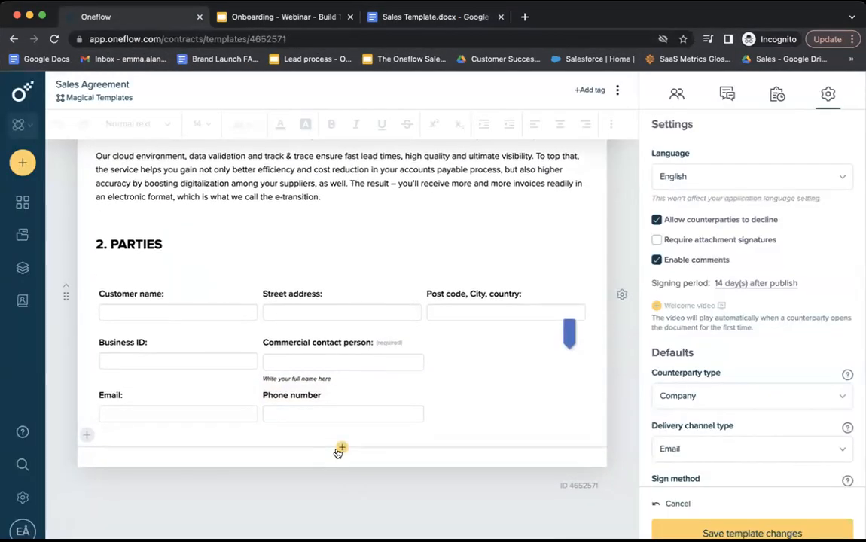
left_click(339, 450)
left_click(340, 246)
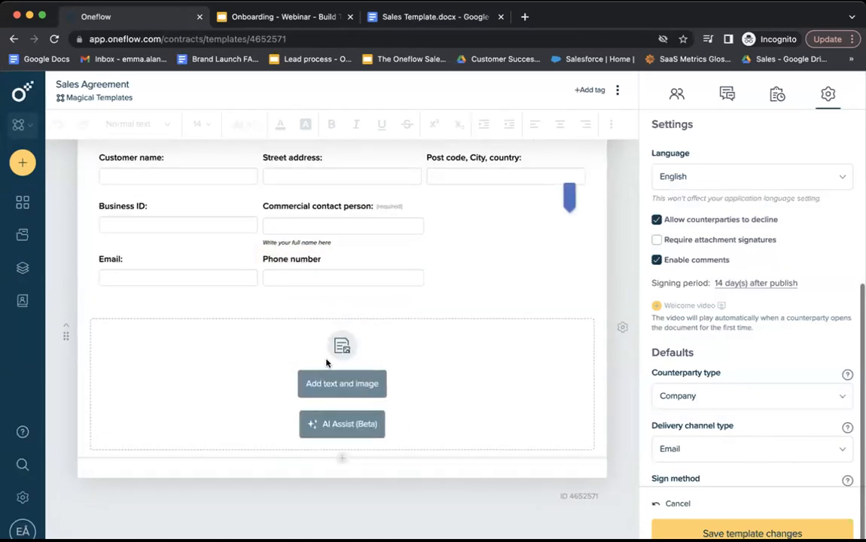
left_click(335, 385)
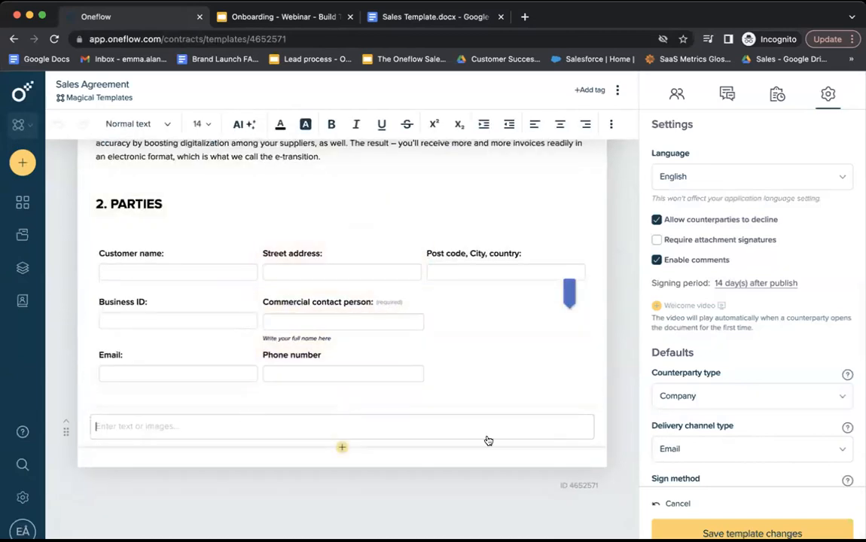
left_click(621, 423)
left_click(576, 467)
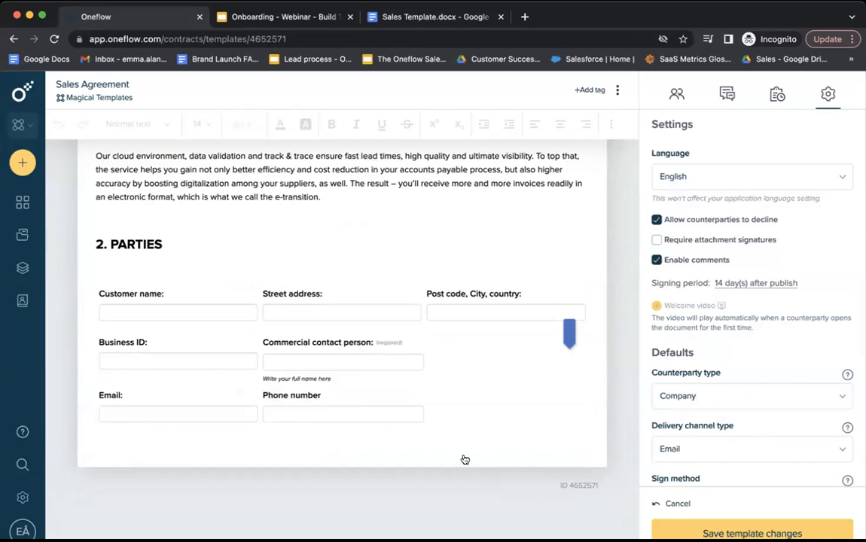
Add a Form section with a 'Company name:' field filled with 'Oneflow AB'.
left_click(342, 447)
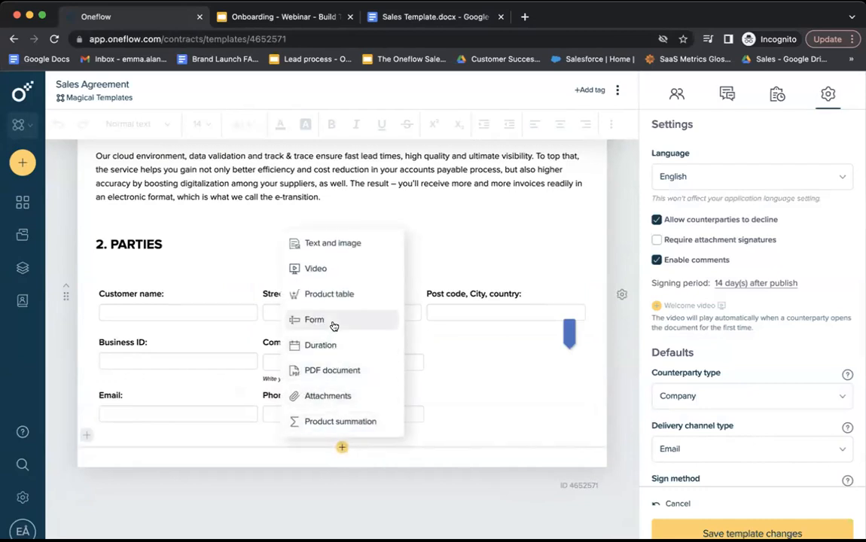
left_click(334, 325)
left_click(339, 410)
triple_click(426, 209)
type("C")
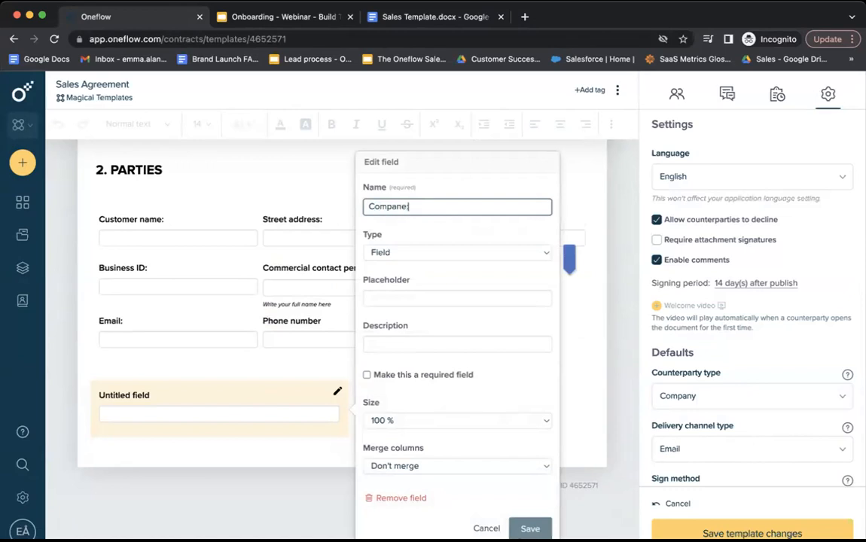
type("ompany name:")
left_click(530, 528)
type("Oneflow AB")
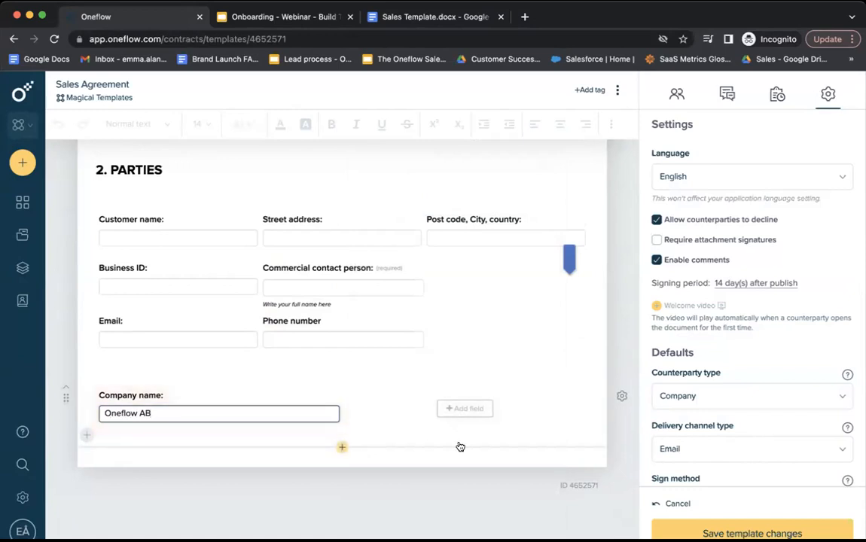
Select the 'Street address:' label in the Sales Template document for reference.
left_click(400, 14)
left_click_drag(521, 338, 395, 338)
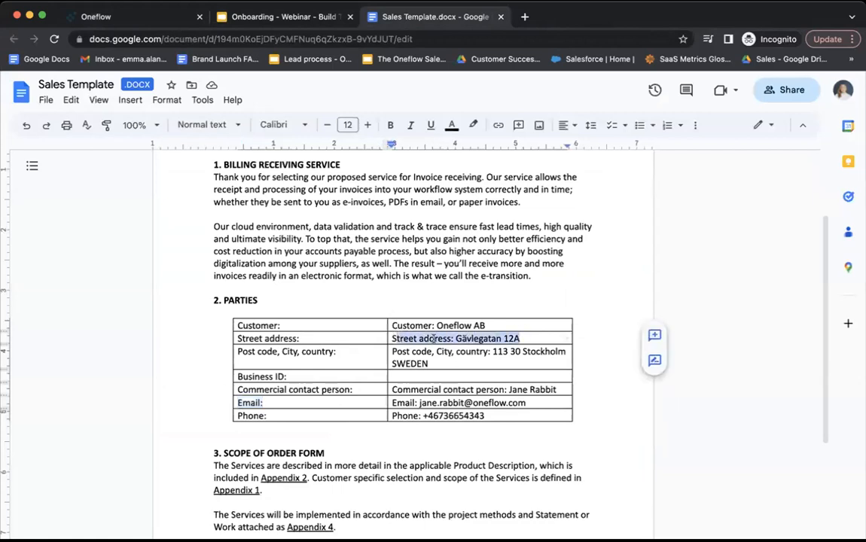
left_click_drag(455, 338, 390, 338)
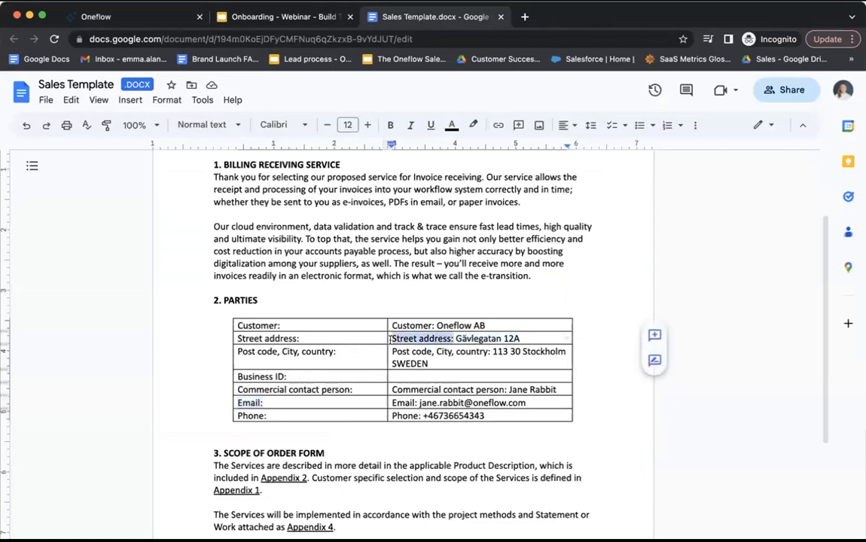
right_click(169, 19)
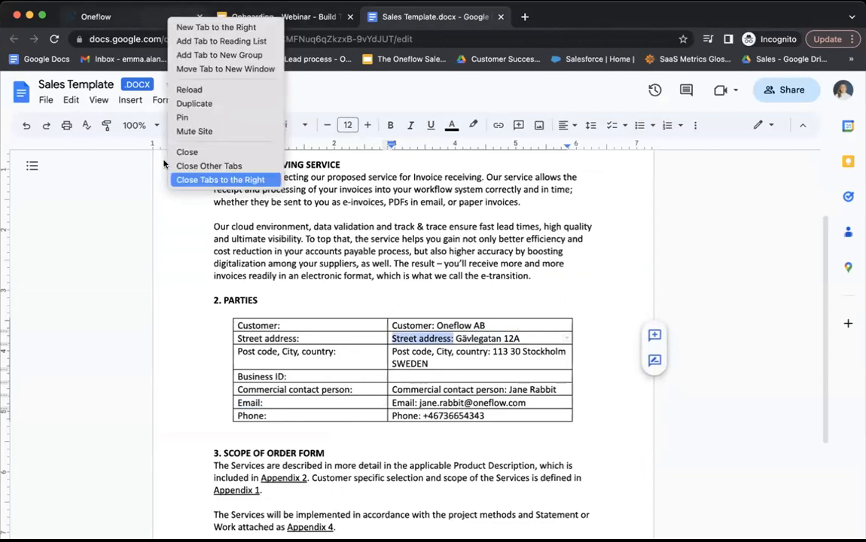
left_click(100, 18)
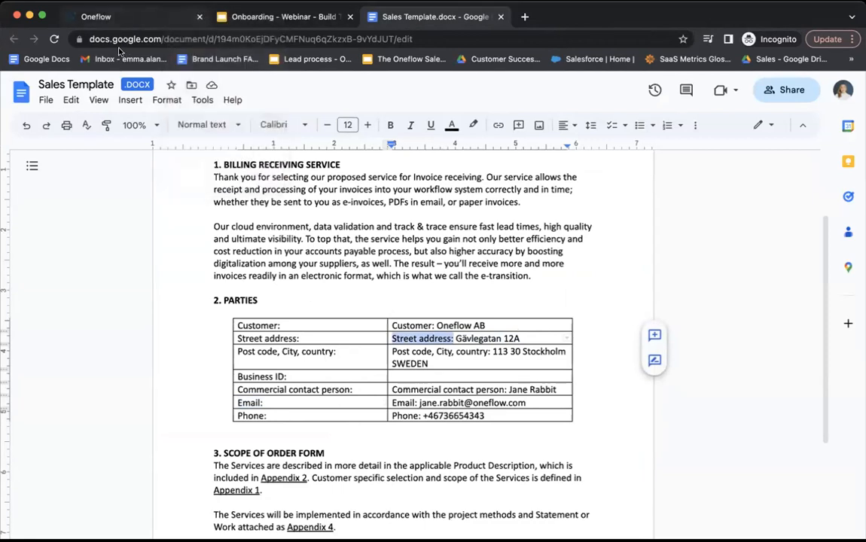
left_click(98, 16)
Add a 'Street address' field beside Company name, filled with the company's street address.
left_click(447, 408)
triple_click(640, 252)
type("Street address")
left_click(775, 529)
left_click(450, 411)
type("Gävlegatan 12A")
Add a new form row with a 'Postcode, zip, city' field.
left_click(87, 436)
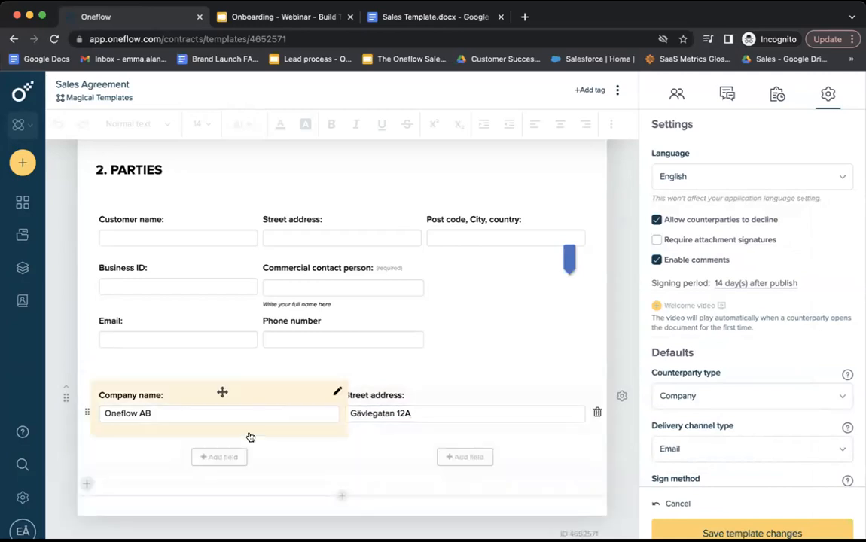
left_click(219, 457)
left_click_drag(429, 205, 369, 208)
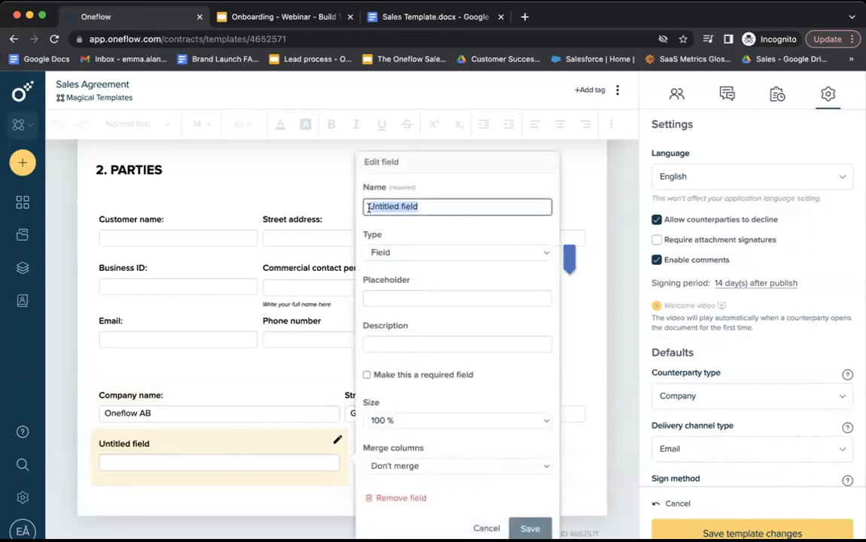
type("Postcode, zip,")
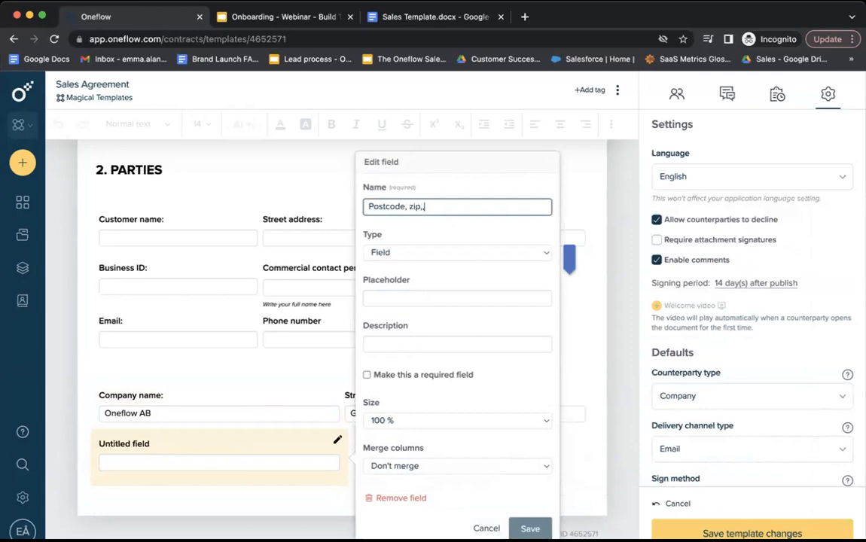
type(" city")
left_click(529, 528)
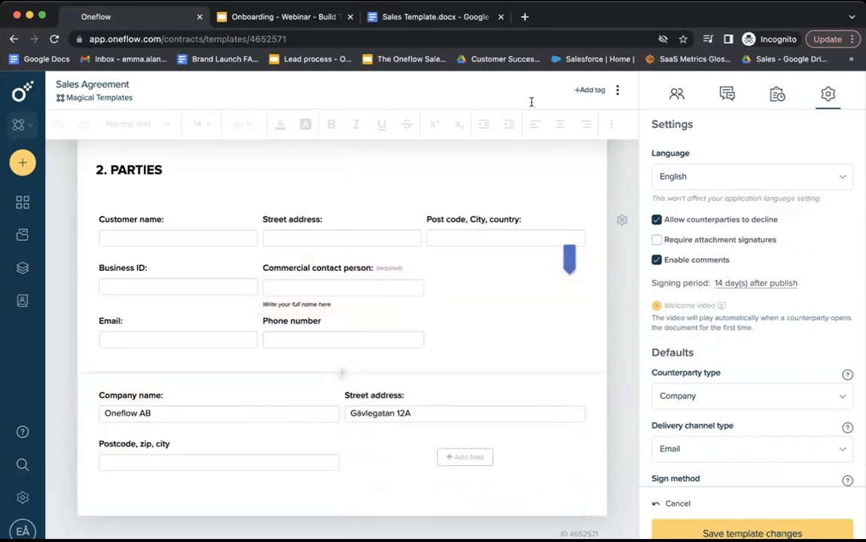
left_click(428, 16)
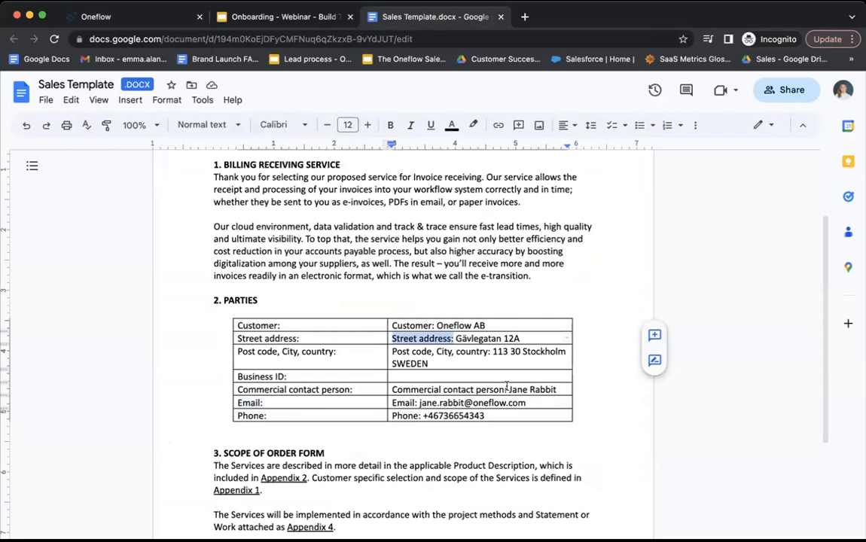
Add a 'Commercial contact person:' field beside the postcode field, using the label copied from the document.
left_click_drag(508, 387, 393, 389)
key("super+c")
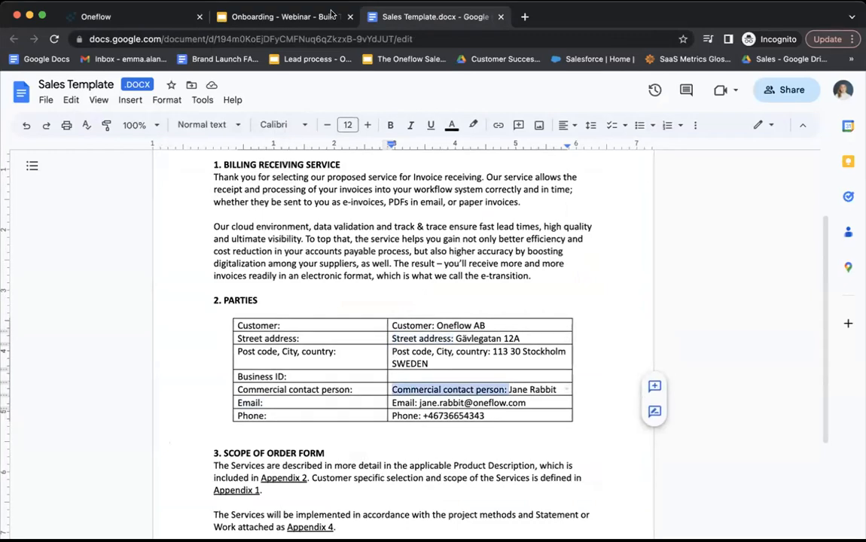
left_click(151, 19)
left_click(465, 457)
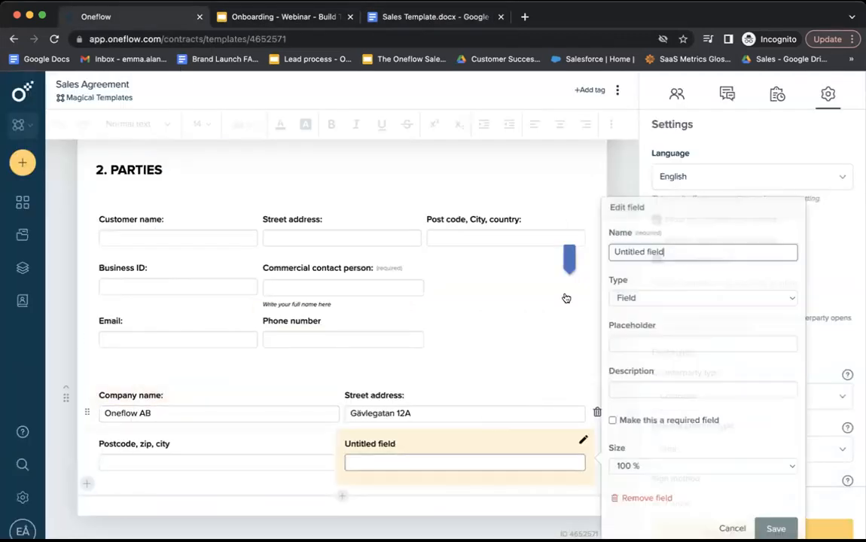
triple_click(632, 253)
key("super+v")
left_click(776, 529)
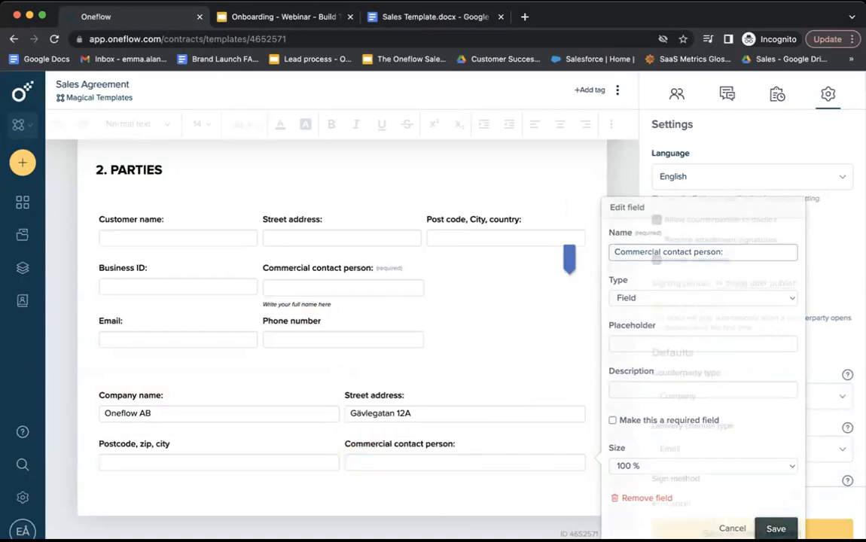
left_click(480, 461)
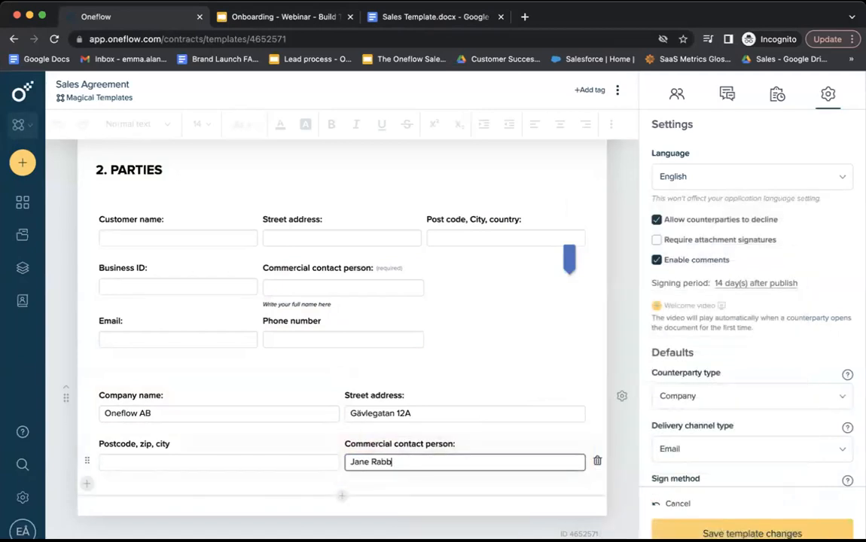
Turn the contact person field into a dropdown listing three contact names.
left_click(527, 448)
left_click(652, 302)
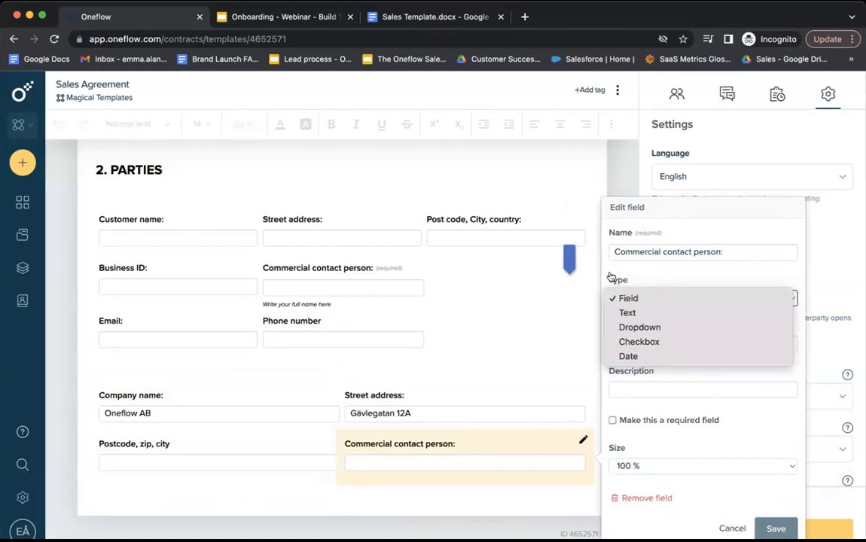
left_click(670, 328)
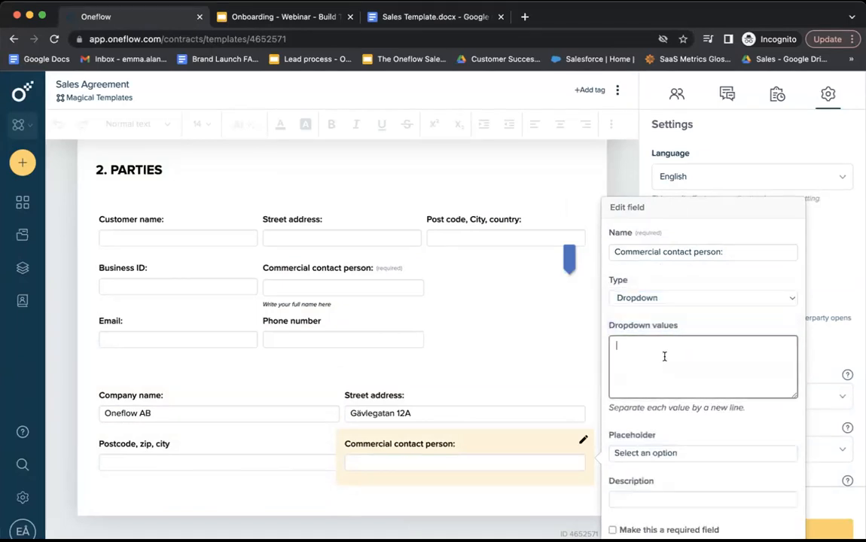
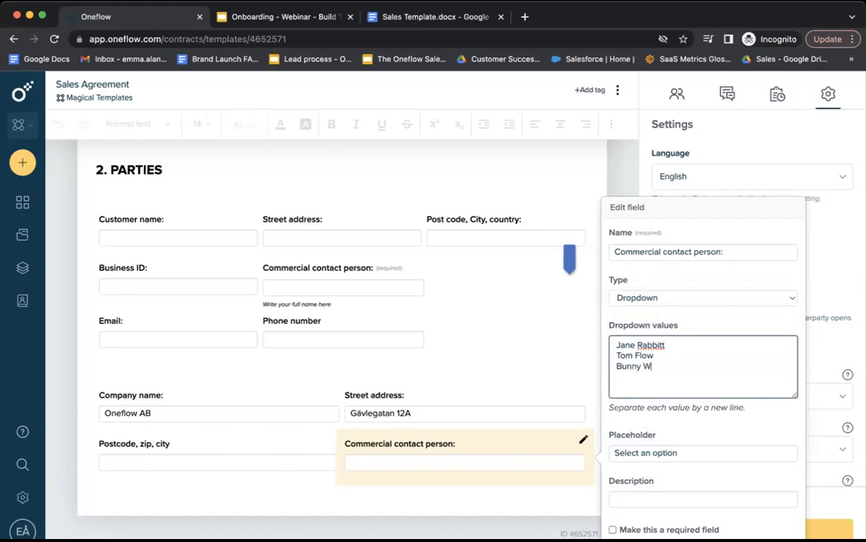
scroll(741, 387, "down", 3)
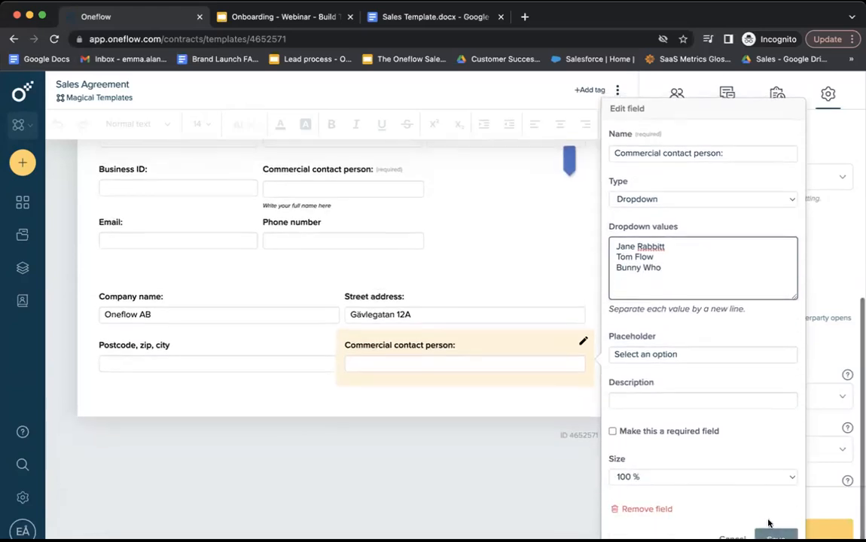
left_click(770, 525)
left_click(523, 412)
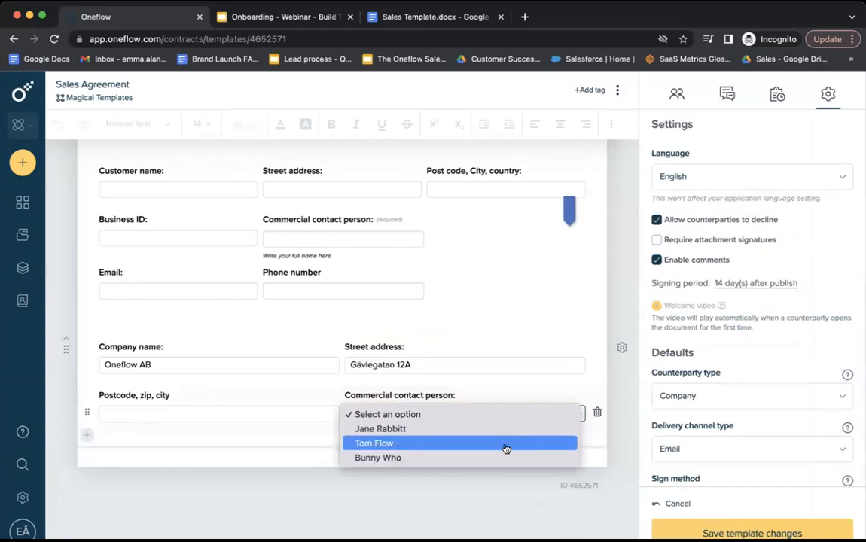
left_click(494, 485)
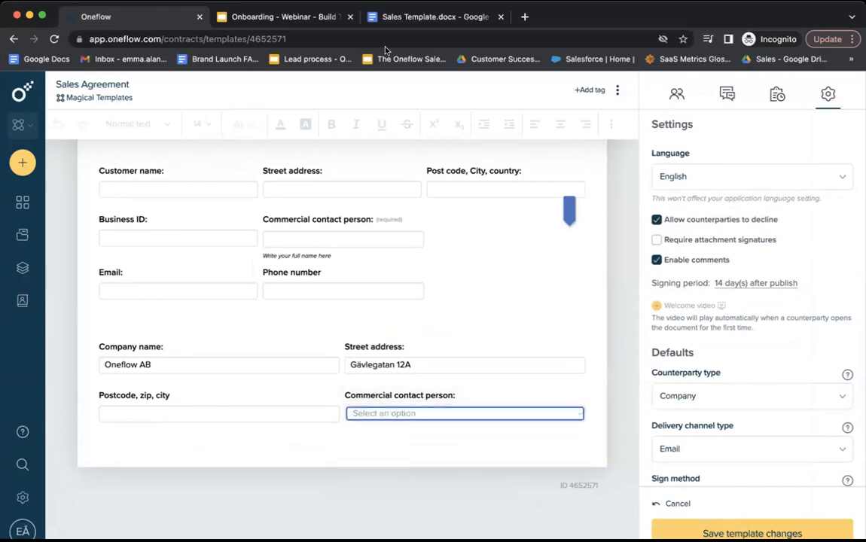
left_click(429, 16)
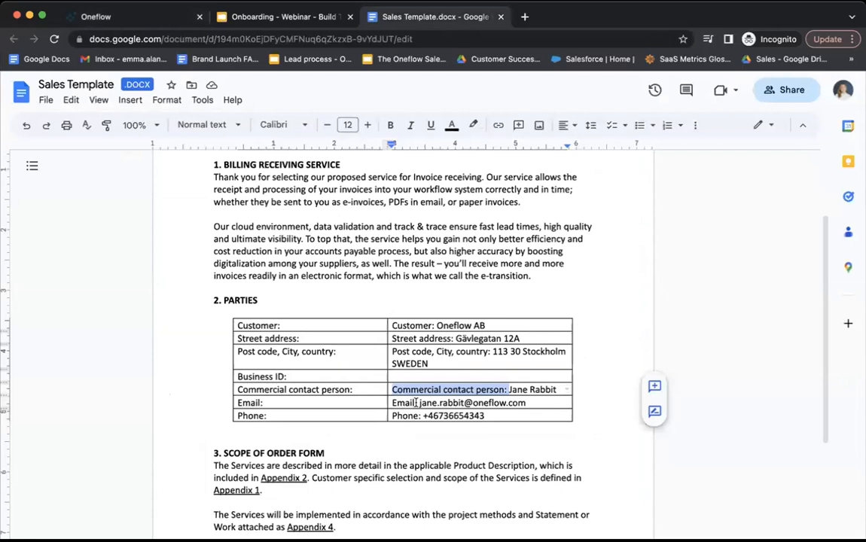
Add a new row with an 'Email:' dropdown field, using the label copied from the document.
left_click_drag(415, 402, 392, 403)
key("ctrl+c")
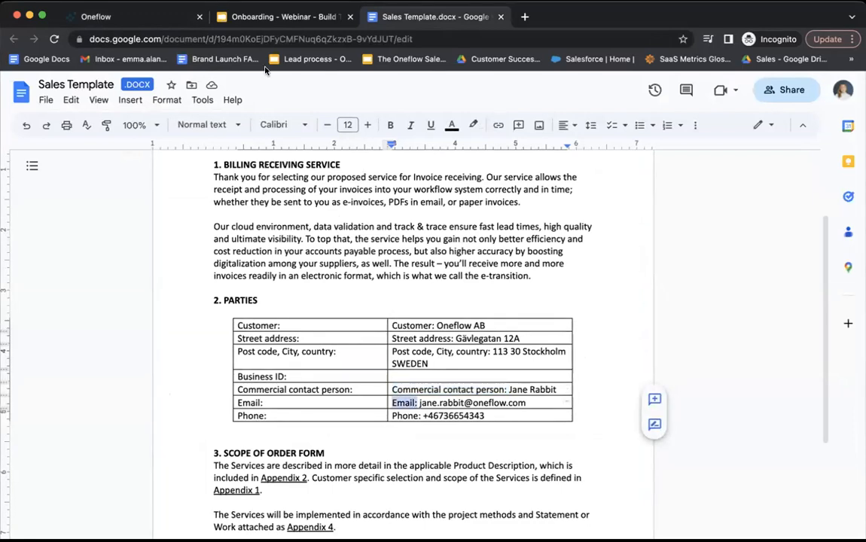
left_click(128, 17)
left_click(86, 437)
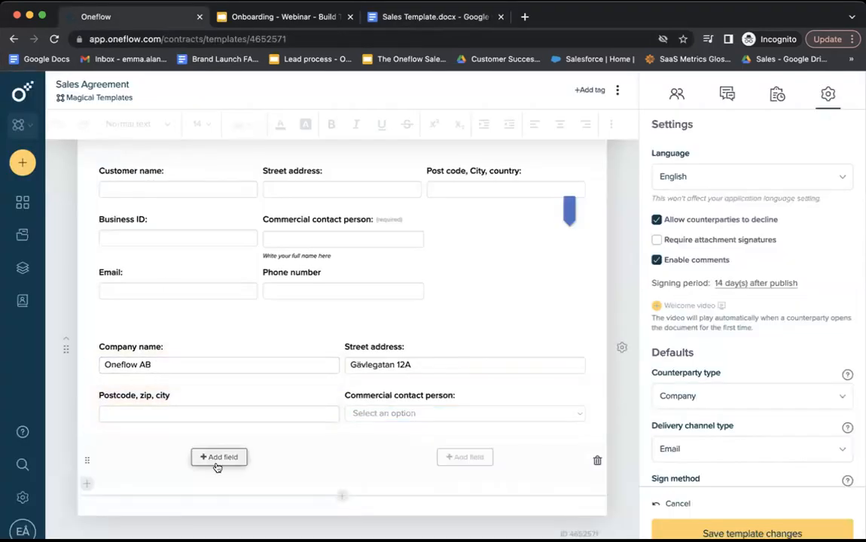
left_click(218, 458)
key("ctrl+v")
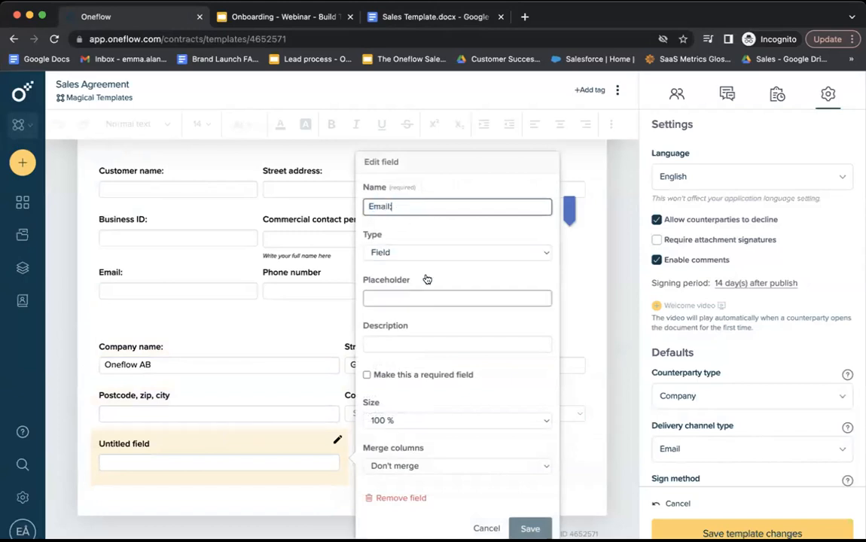
left_click(425, 253)
left_click(419, 282)
left_click(416, 310)
type("x")
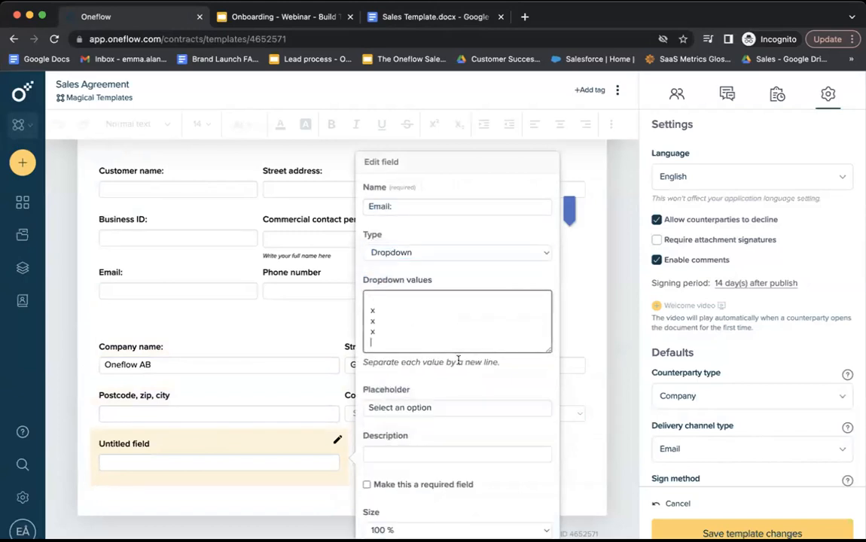
scroll(522, 451, "down", 3)
left_click(527, 532)
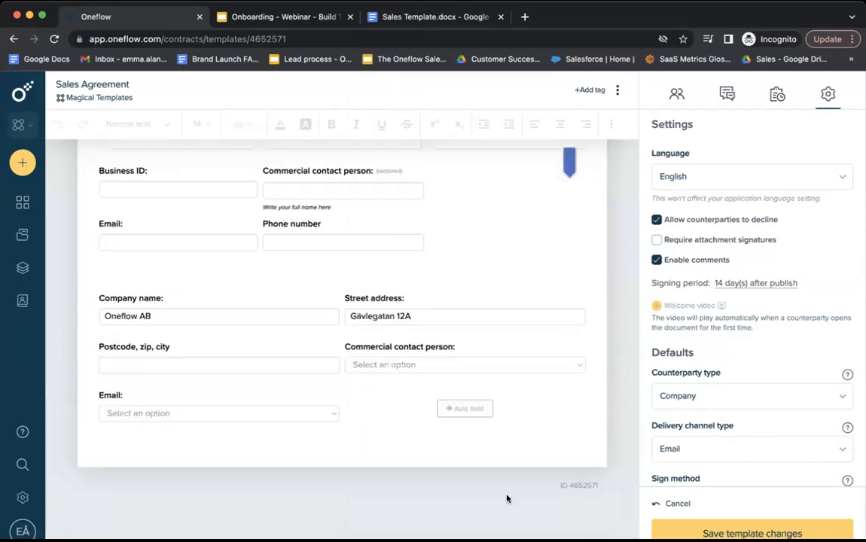
Add a required Phone number field beside the Email field.
left_click(469, 411)
triple_click(638, 248)
type("Phone number")
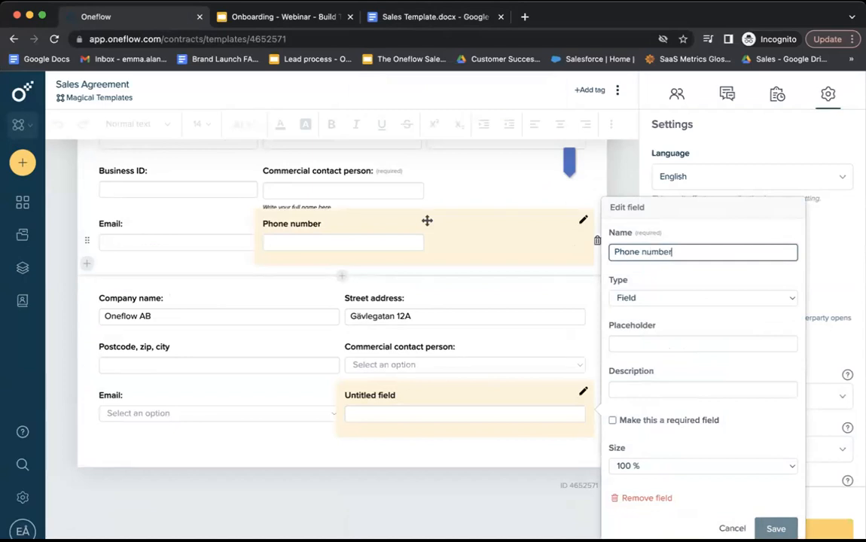
left_click(638, 419)
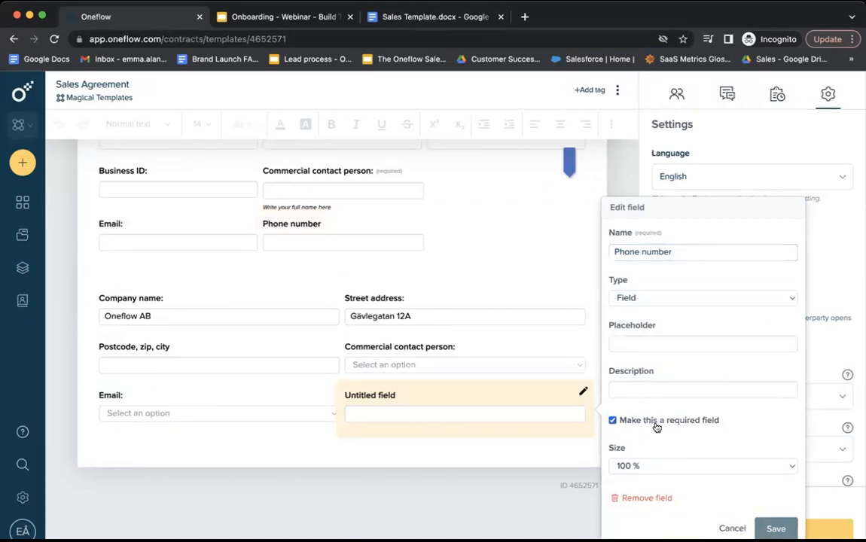
left_click(776, 528)
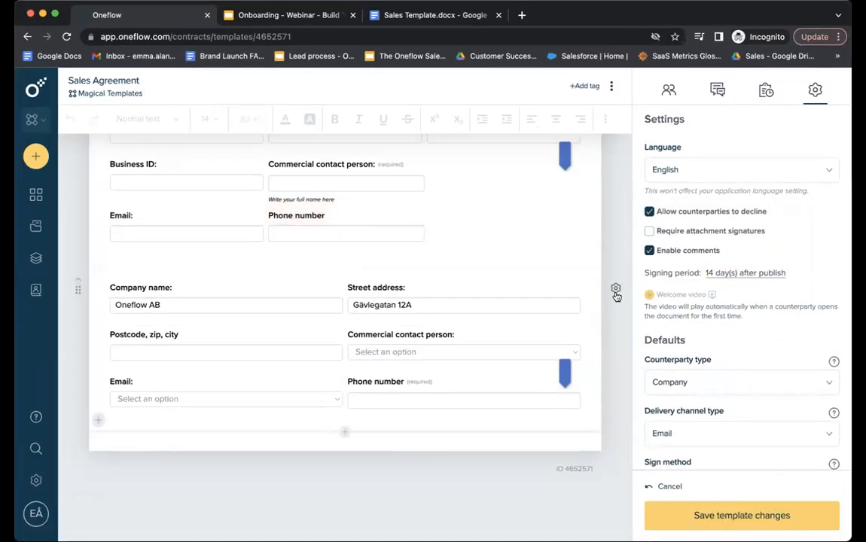
Toggle counterparty editing of the form section's field values.
left_click(616, 291)
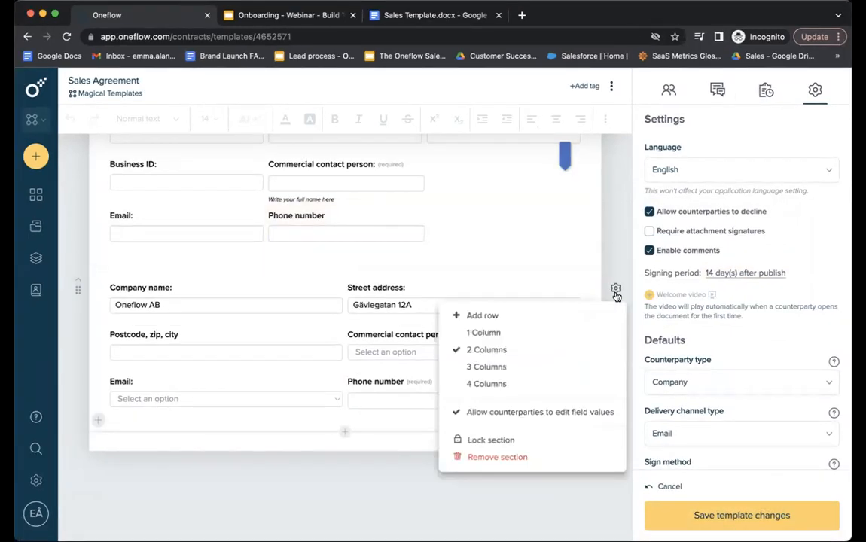
left_click(610, 418)
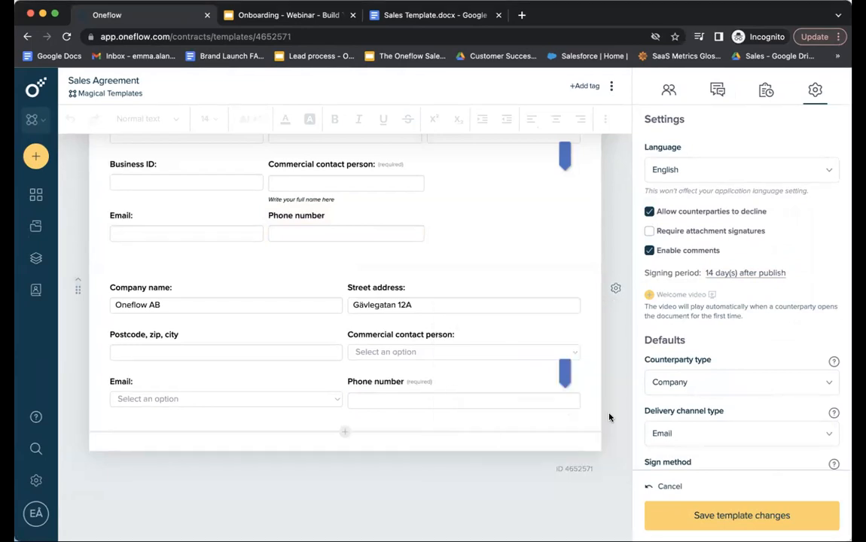
left_click(414, 16)
scroll(386, 256, "down", 5)
Copy section 3 from the document and paste it into a new text-and-image section.
left_click_drag(213, 240, 318, 391)
key("ctrl+c")
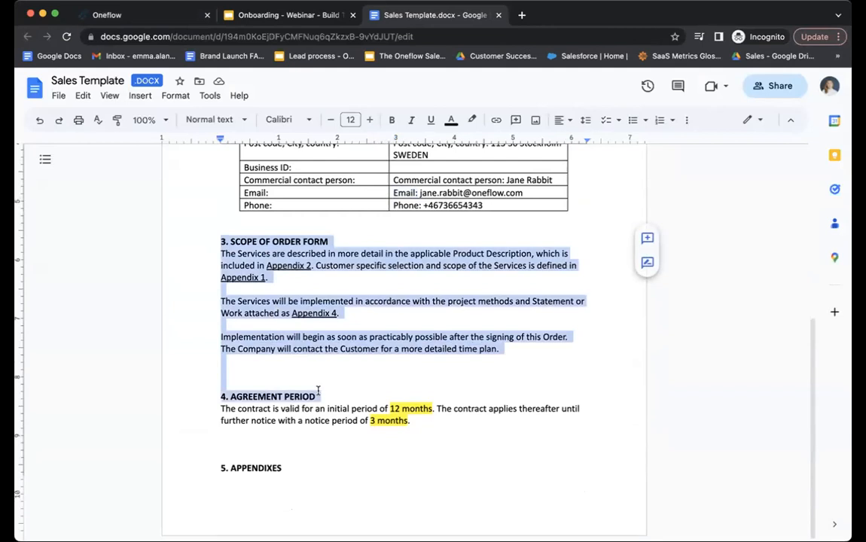
left_click(113, 15)
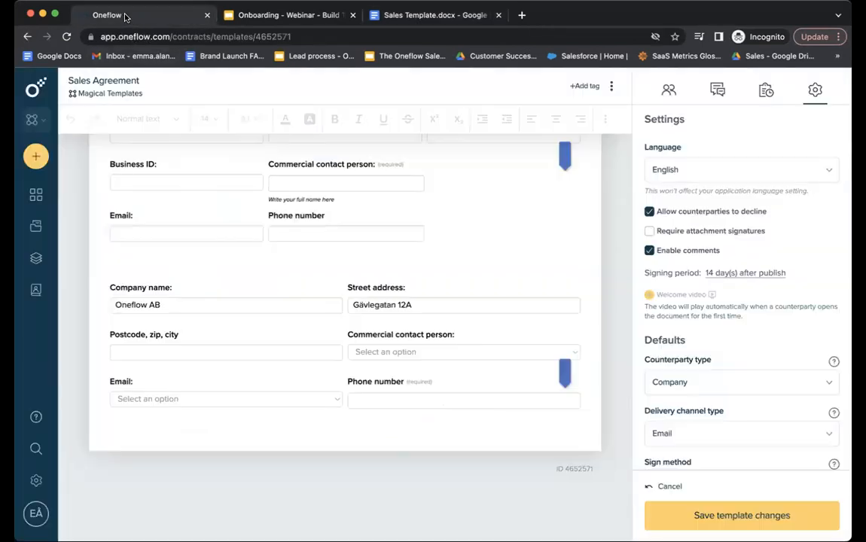
left_click(346, 435)
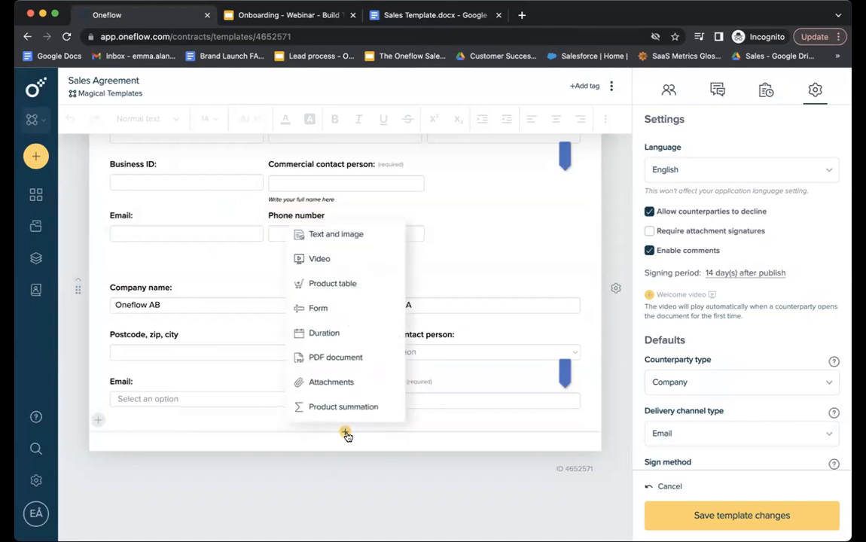
left_click(341, 234)
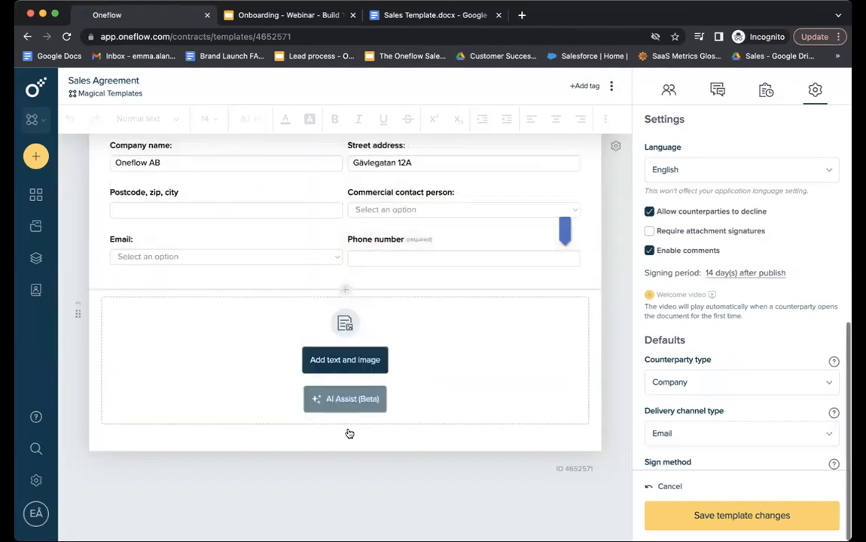
left_click(347, 372)
key("ctrl+v")
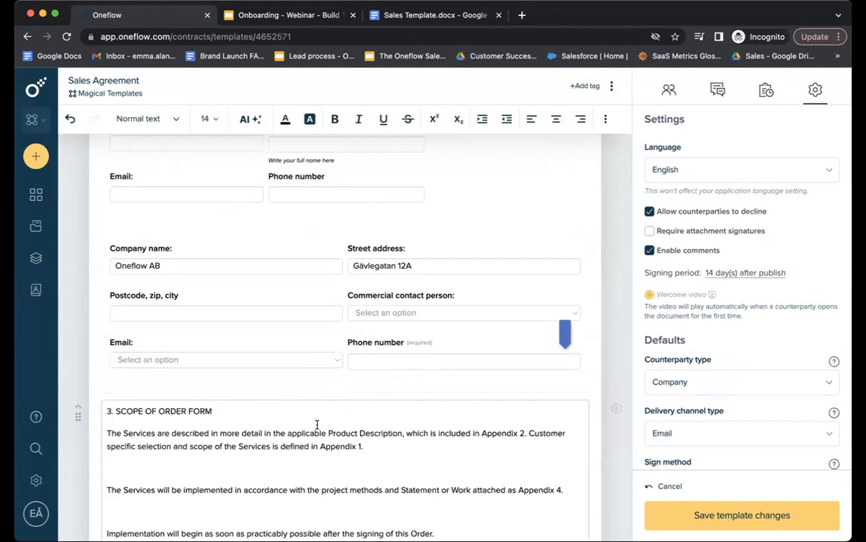
Make '3. SCOPE OF ORDER FORM' a bold Heading 1.
scroll(317, 424, "down", 3)
left_click_drag(213, 295, 135, 284)
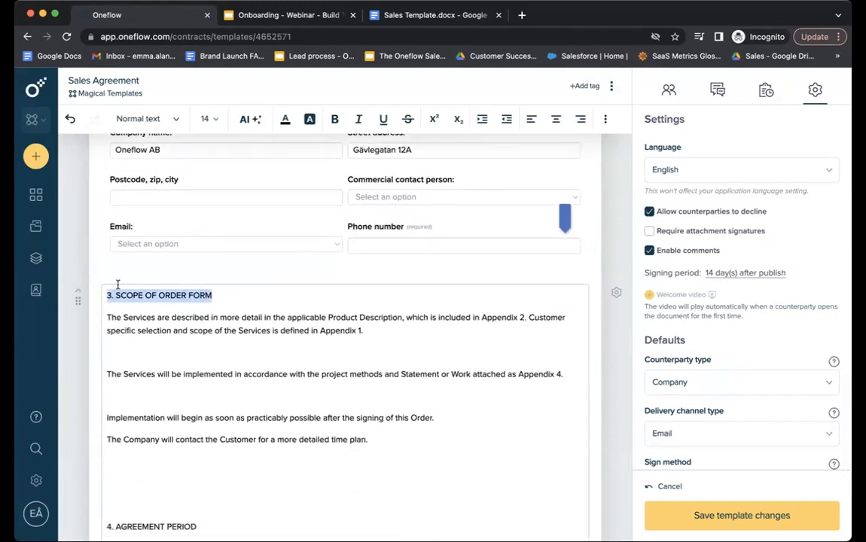
left_click(140, 118)
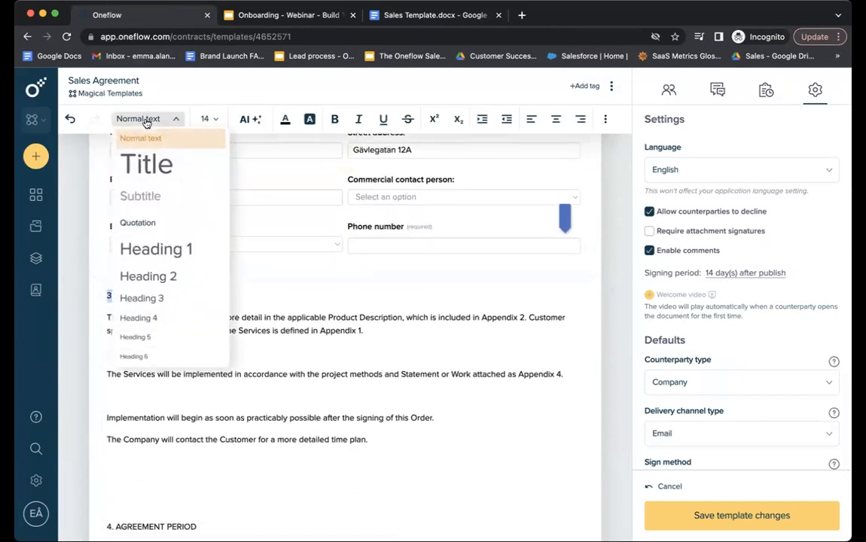
left_click(162, 255)
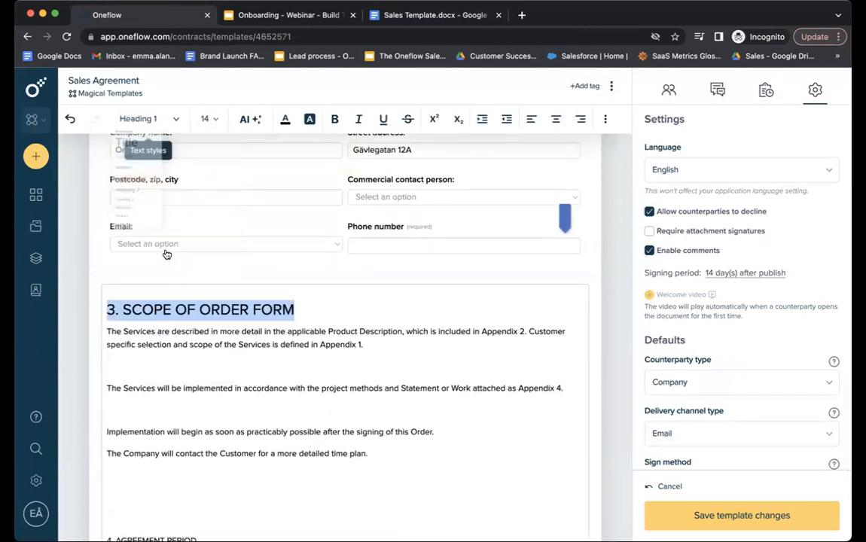
left_click(335, 119)
Delete the blank lines around '4. AGREEMENT PERIOD' and make it a Heading 1.
scroll(191, 379, "down", 3)
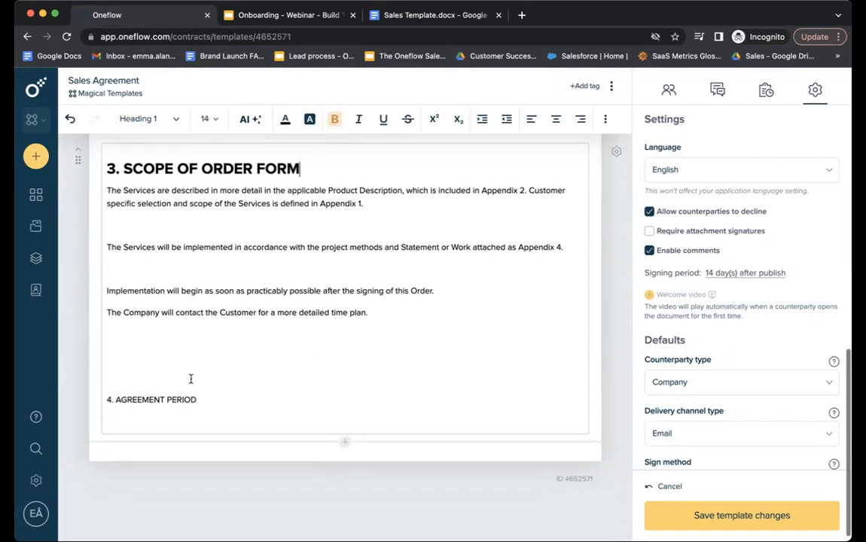
left_click(190, 379)
key("BackSpace")
key("BackSpace")
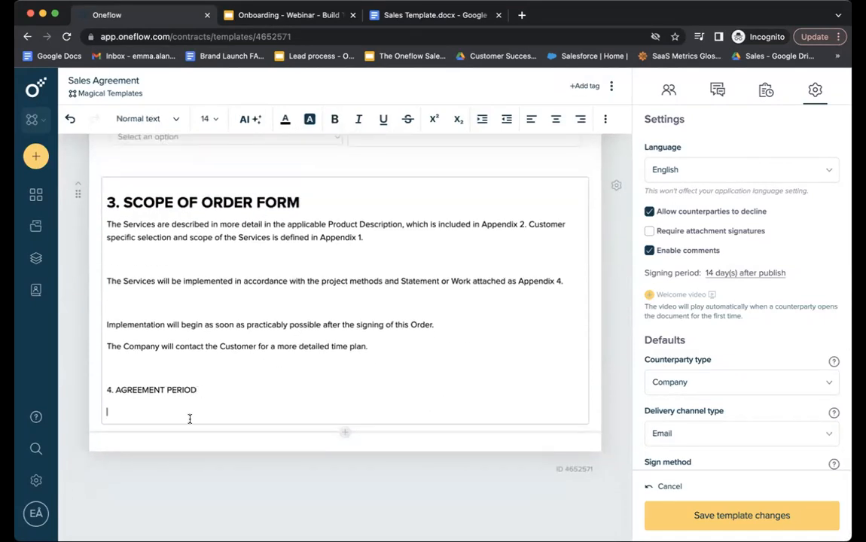
key("BackSpace")
left_click_drag(209, 408, 101, 411)
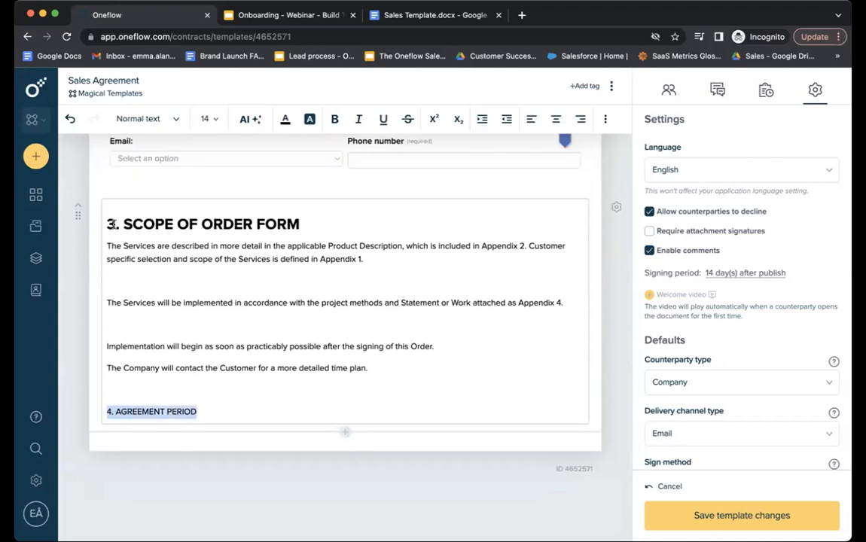
left_click(141, 118)
left_click(151, 248)
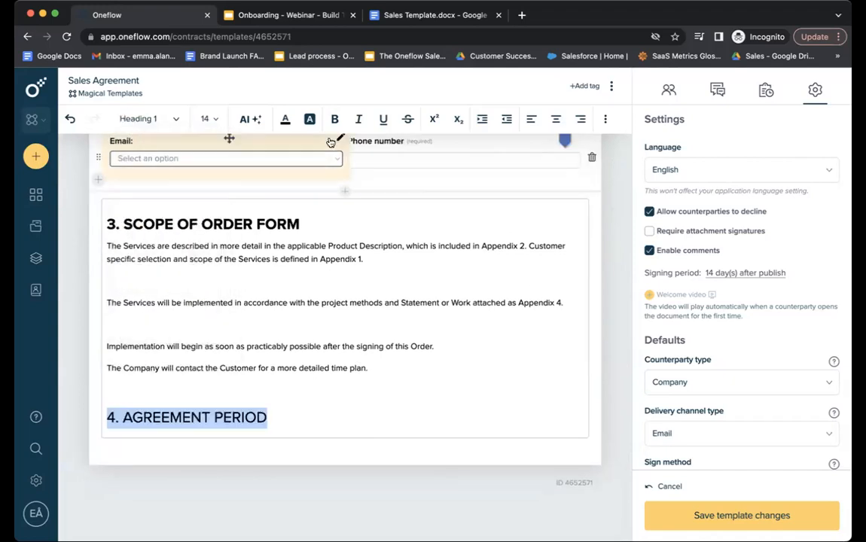
left_click(325, 304)
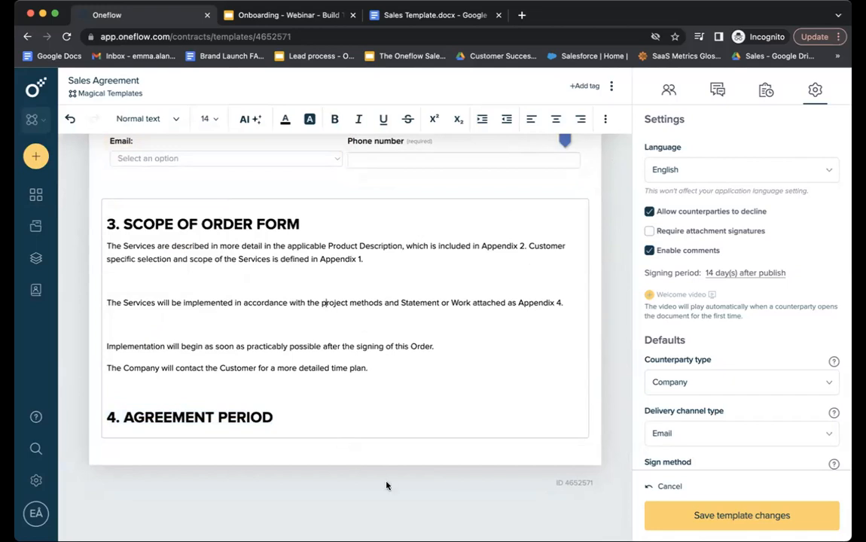
scroll(402, 369, "up", 8)
scroll(402, 377, "up", 5)
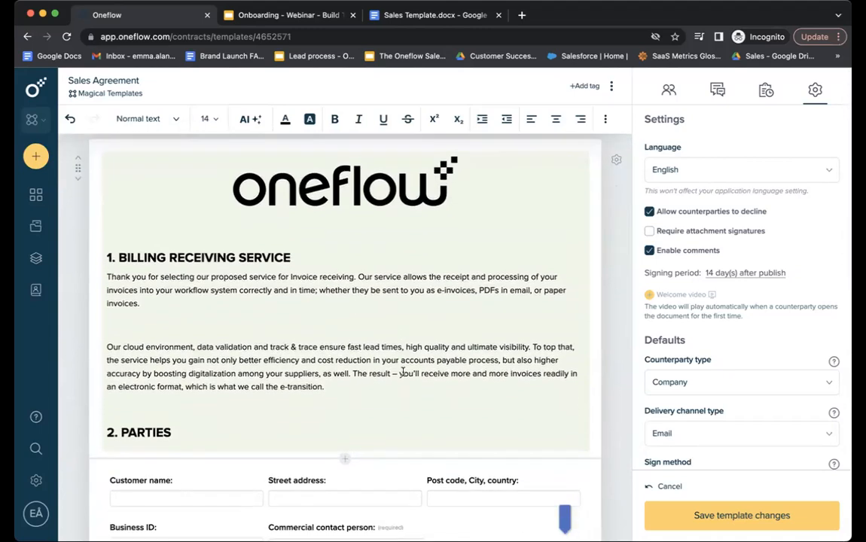
scroll(402, 371, "down", 8)
scroll(402, 370, "down", 3)
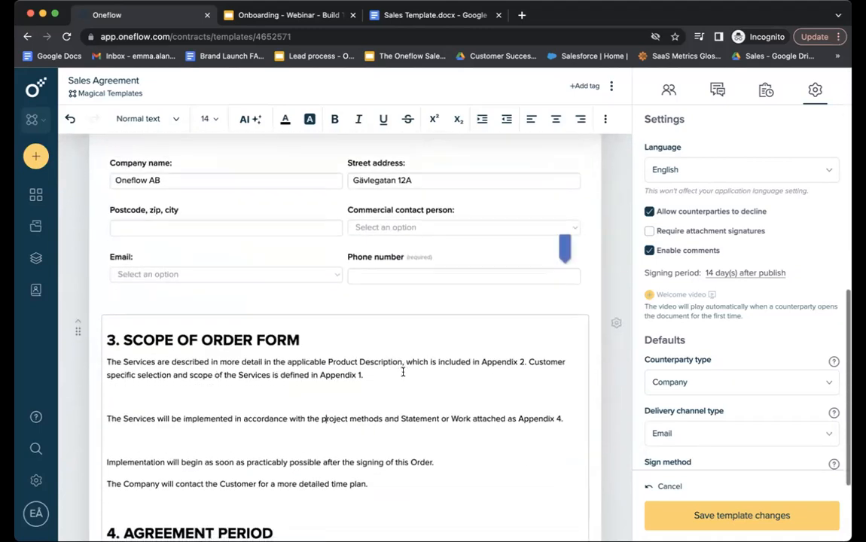
mouse_move(360, 257)
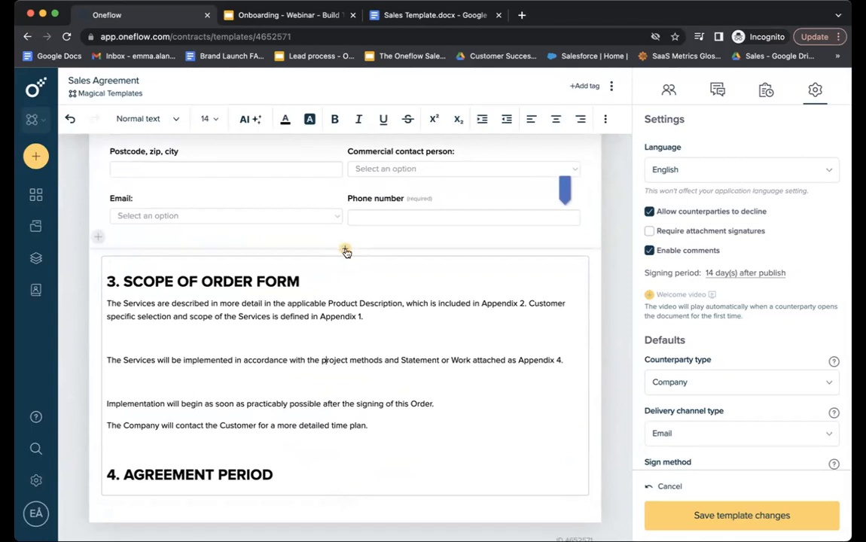
Add a video section above section 3 and upload a video file into it.
left_click(345, 252)
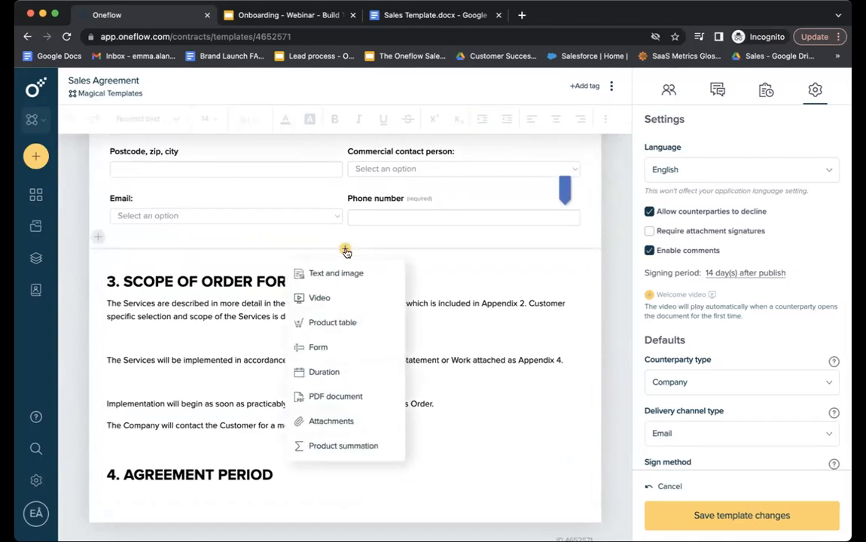
left_click(335, 297)
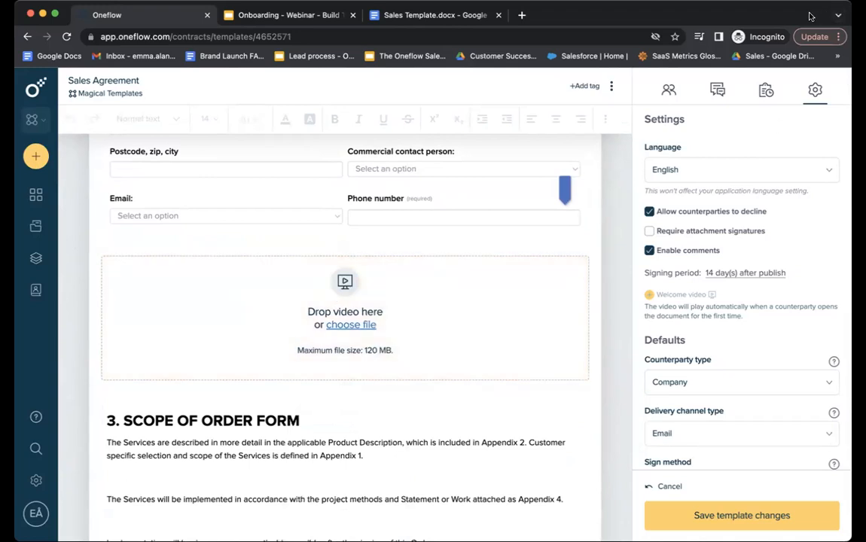
left_click_drag(395, 305, 377, 313)
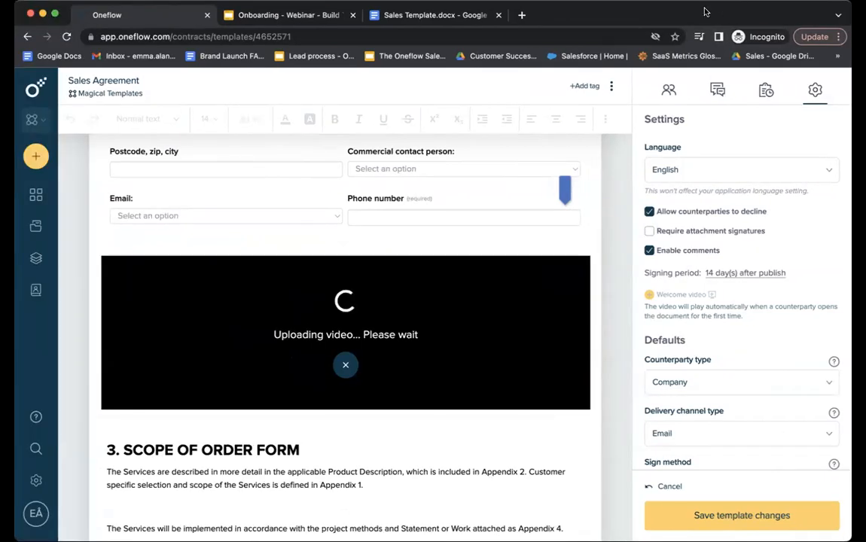
Add a duration section below '4. AGREEMENT PERIOD'.
scroll(491, 340, "down", 5)
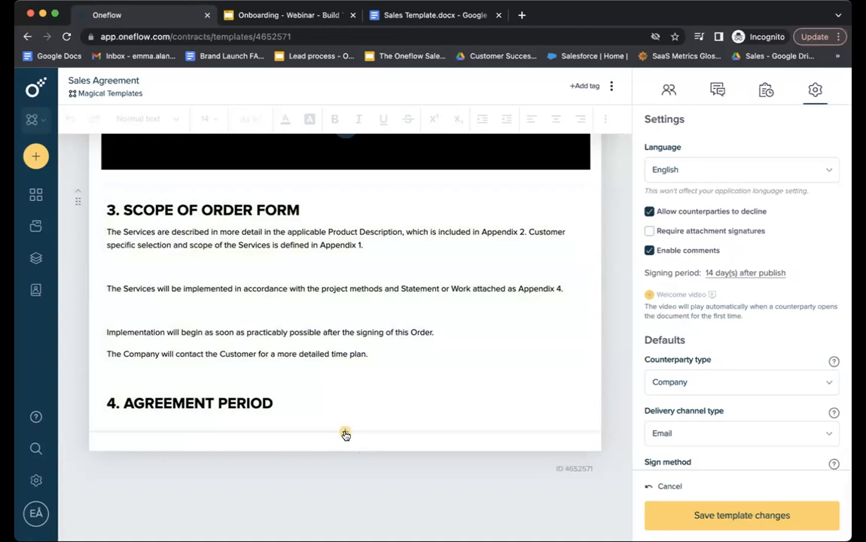
left_click(344, 431)
left_click(332, 333)
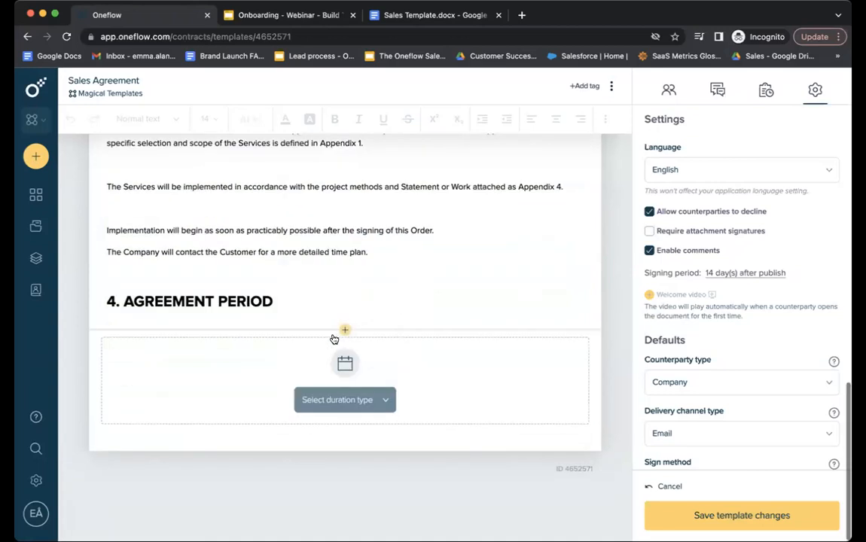
Make the duration recurring with a 16-month contract period and a 4-month notice period.
left_click(367, 399)
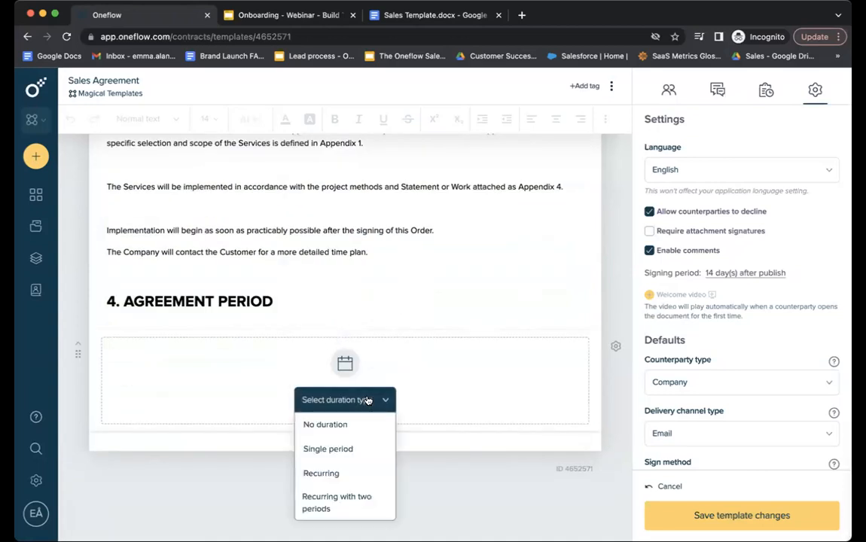
left_click(363, 472)
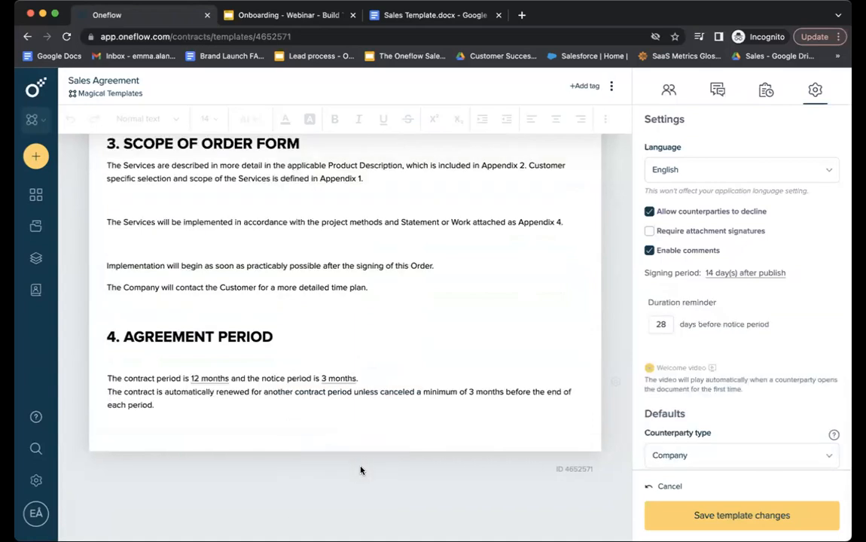
left_click(230, 378)
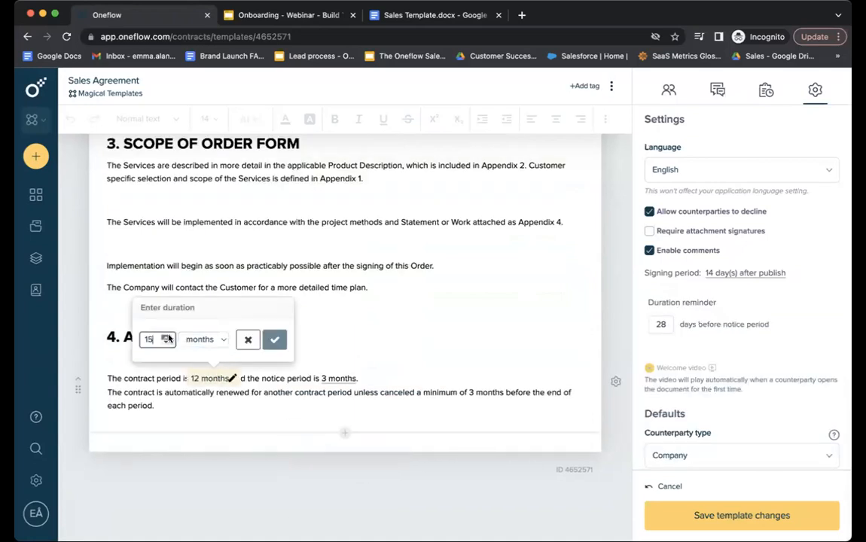
left_click(274, 340)
left_click(349, 383)
key("Up")
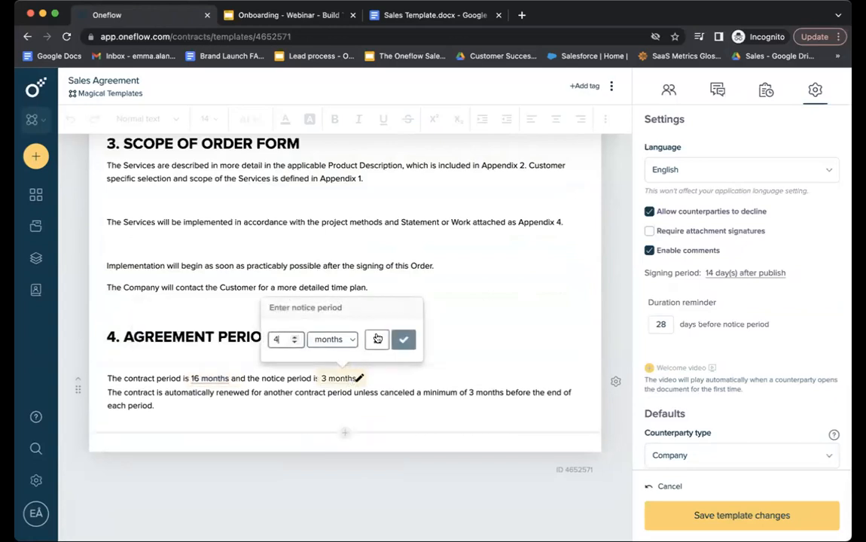
left_click(405, 340)
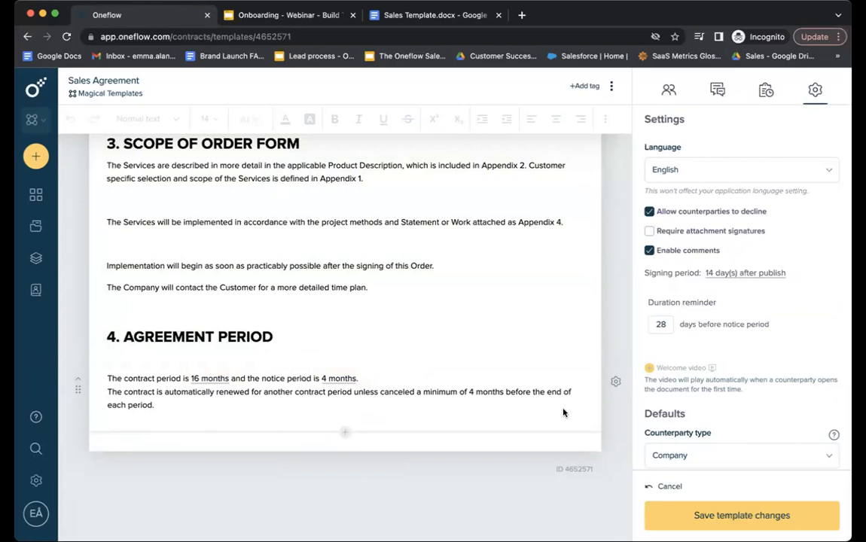
left_click(617, 383)
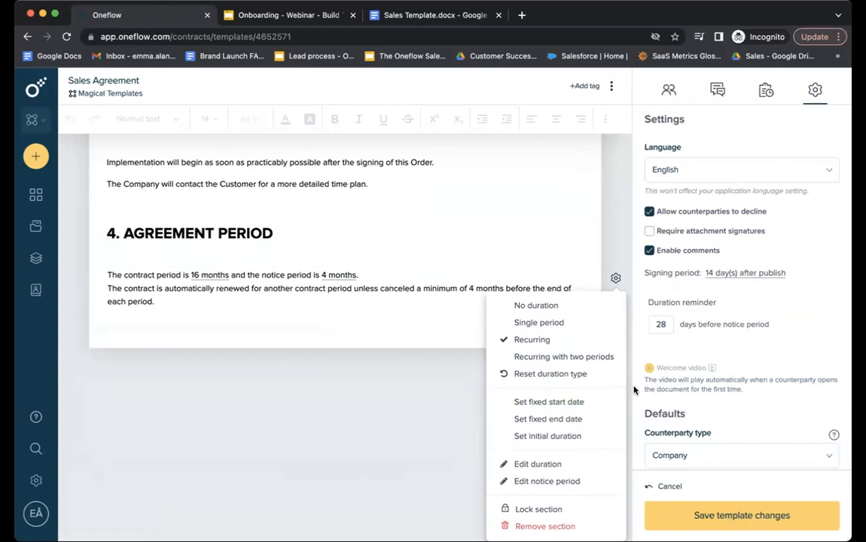
scroll(438, 404, "up", 10)
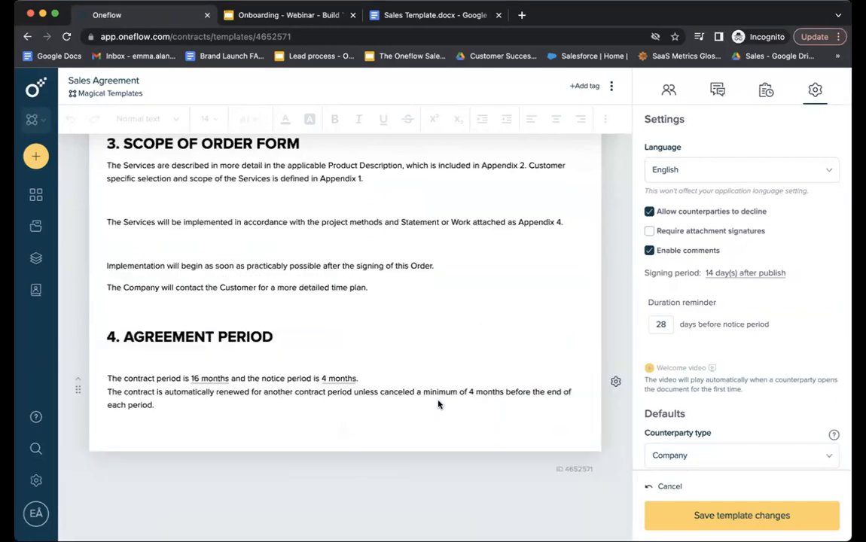
scroll(439, 405, "up", 1)
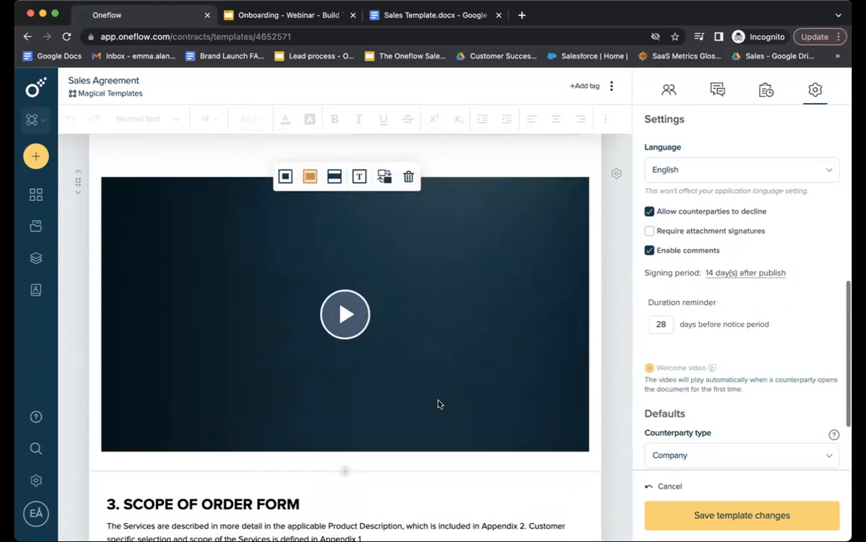
left_click(285, 178)
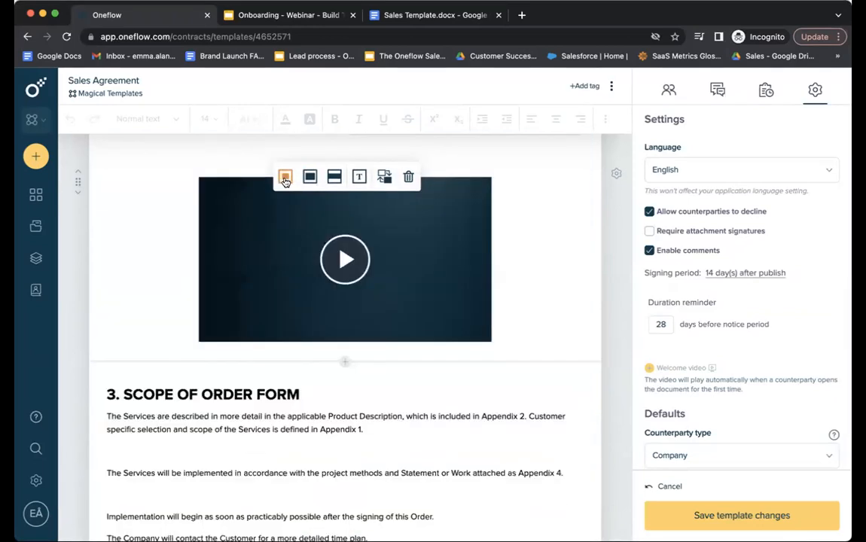
left_click(334, 176)
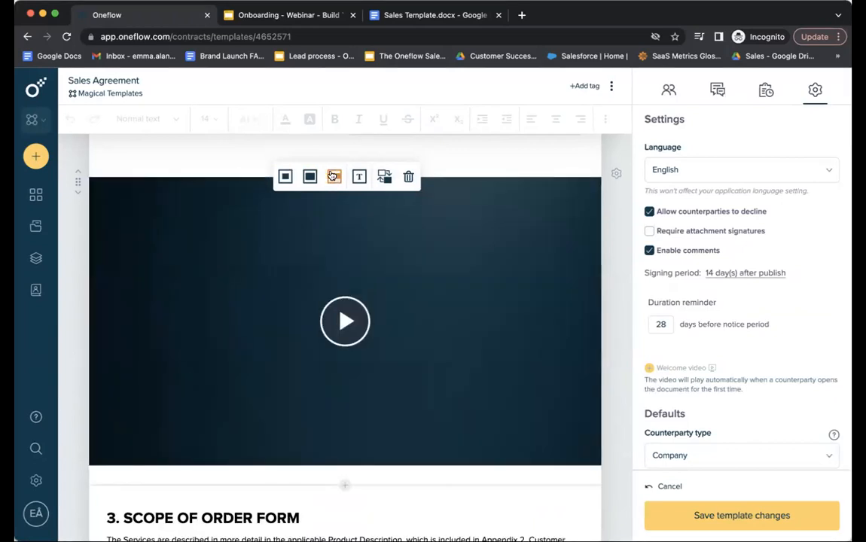
left_click(310, 176)
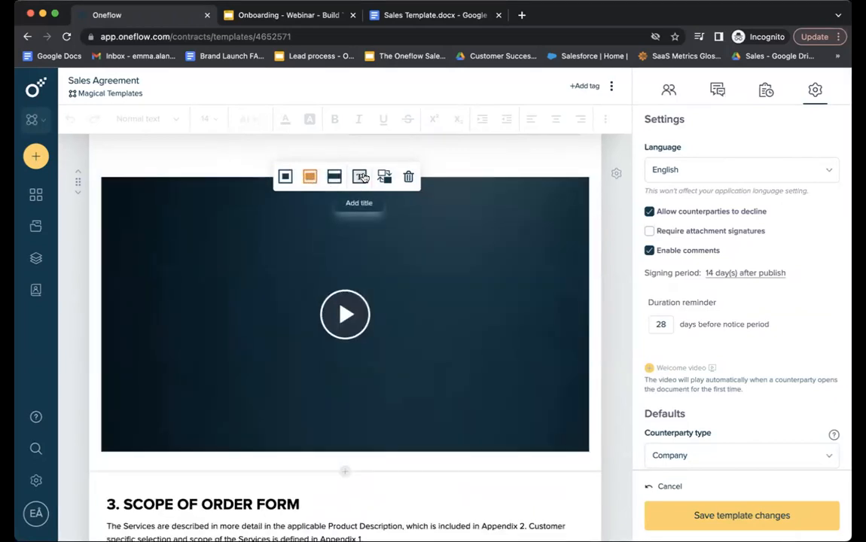
left_click(335, 315)
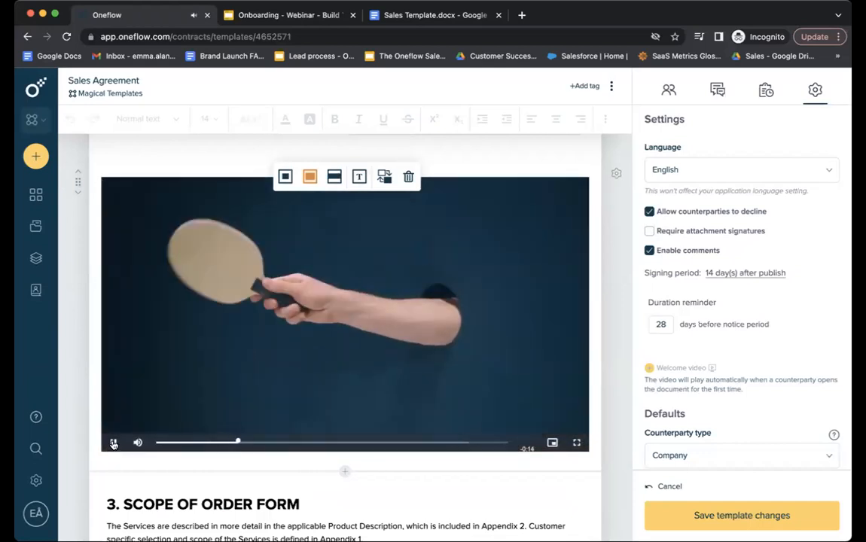
scroll(372, 402, "down", 5)
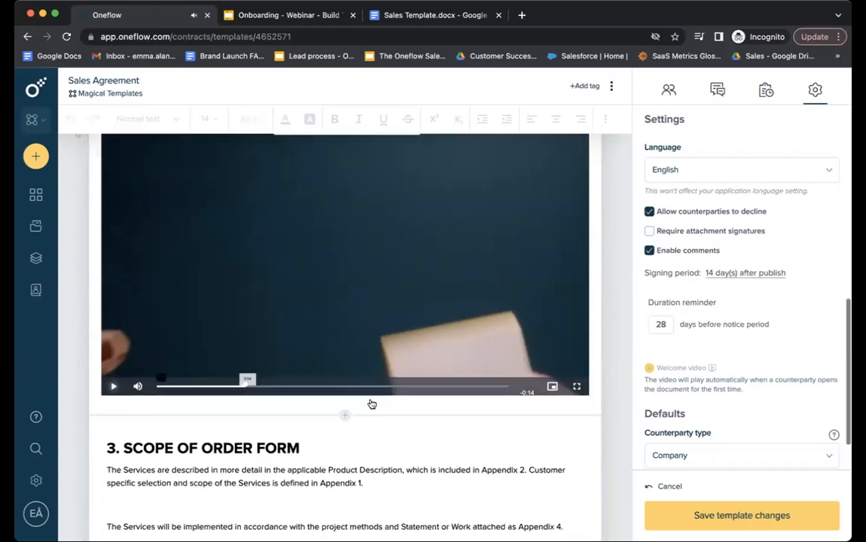
scroll(372, 400, "down", 3)
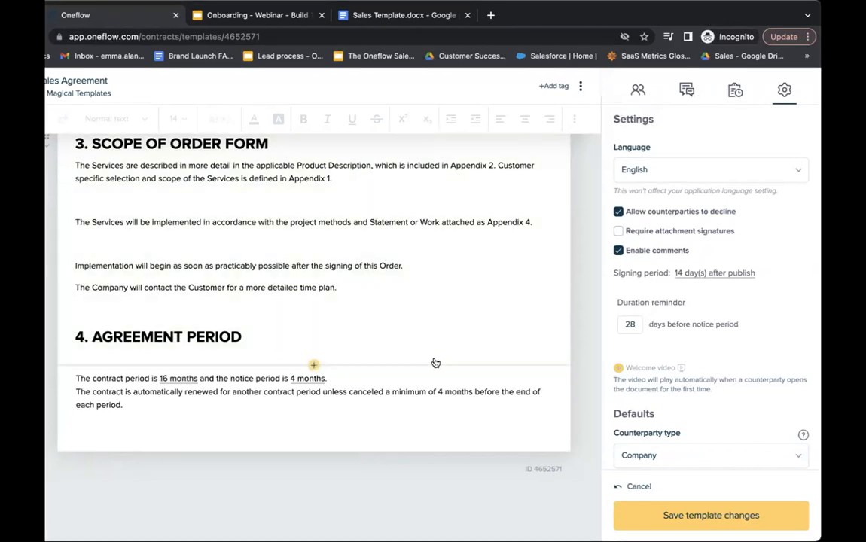
Add a text-and-image section below Agreement Period holding the pink Work wonders banner.
left_click(313, 435)
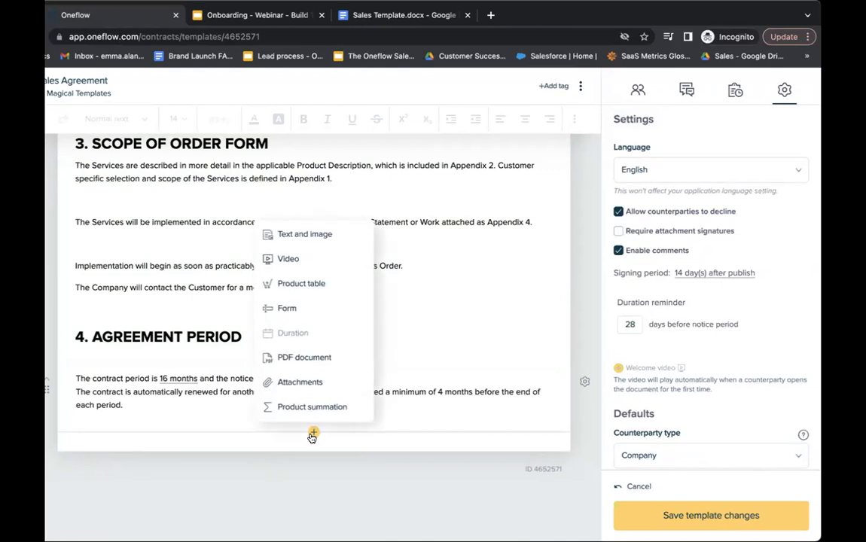
left_click(324, 236)
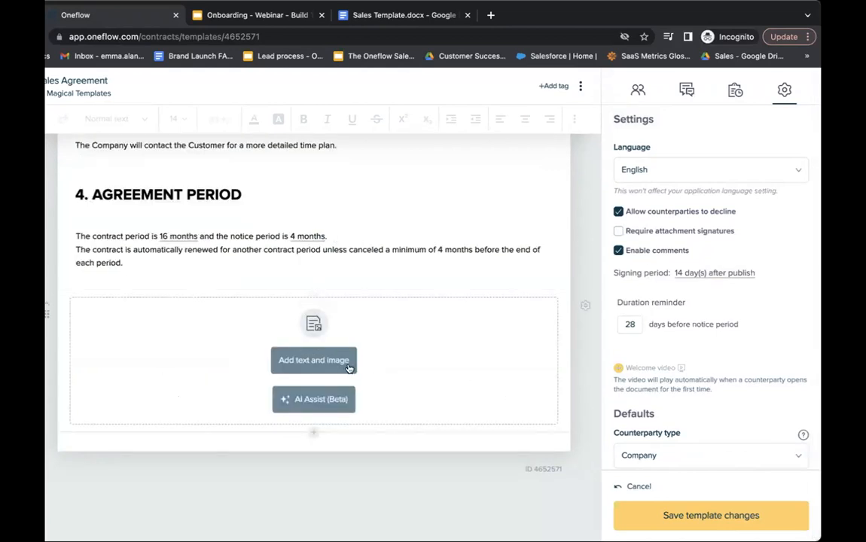
left_click(297, 359)
left_click_drag(439, 374, 315, 407)
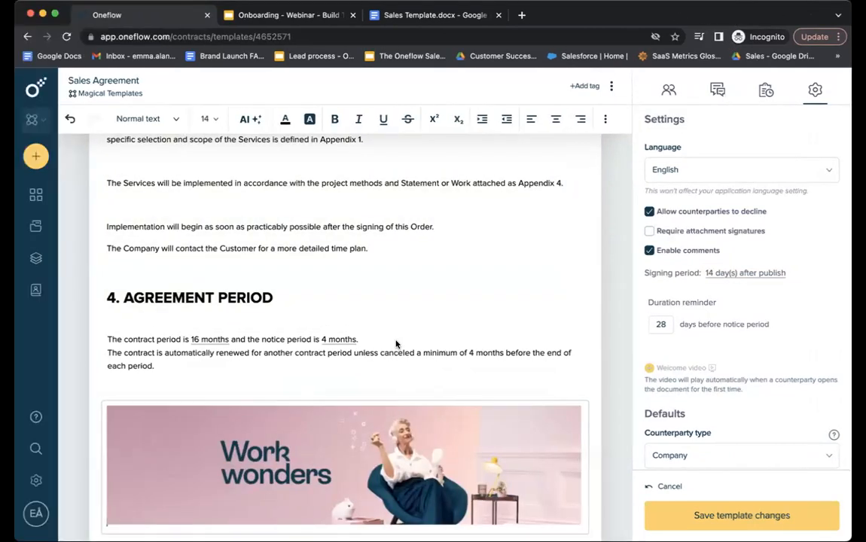
scroll(314, 430, "down", 3)
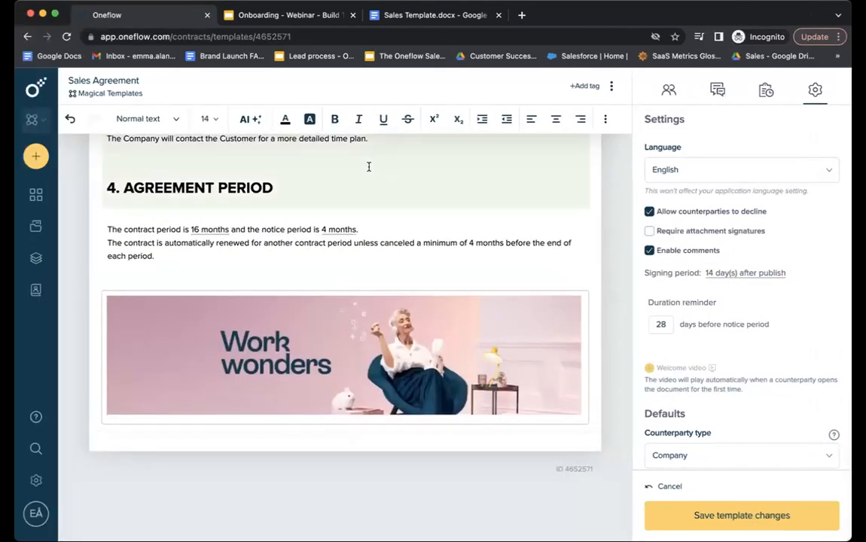
left_click(345, 433)
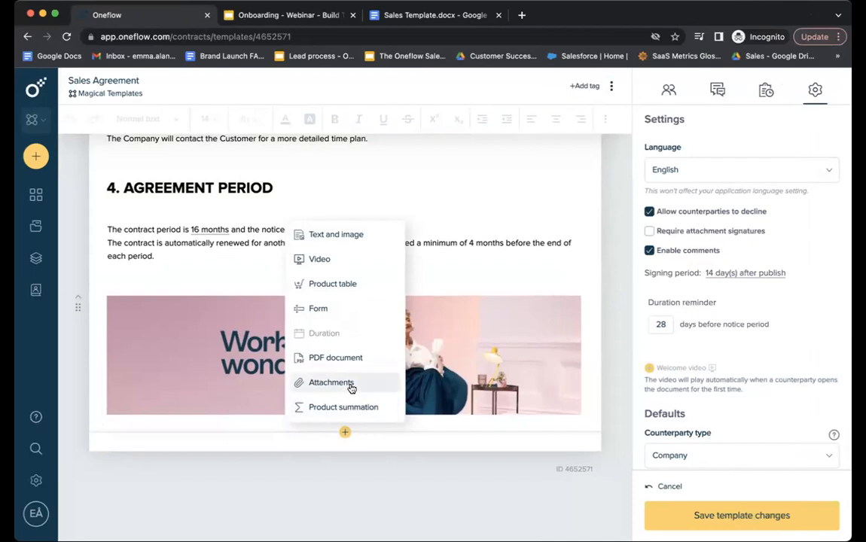
Add an attachments section with PDF.pdf below the banner and preview it.
left_click(352, 384)
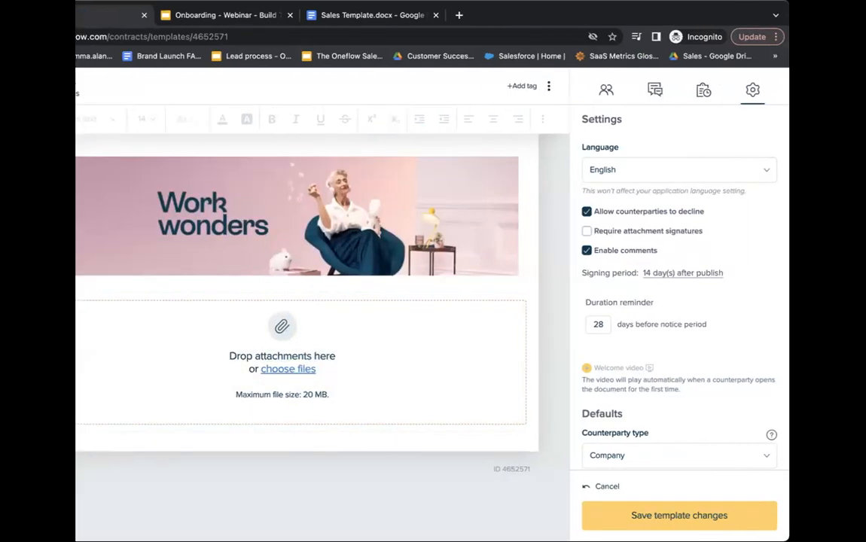
left_click_drag(385, 282, 342, 355)
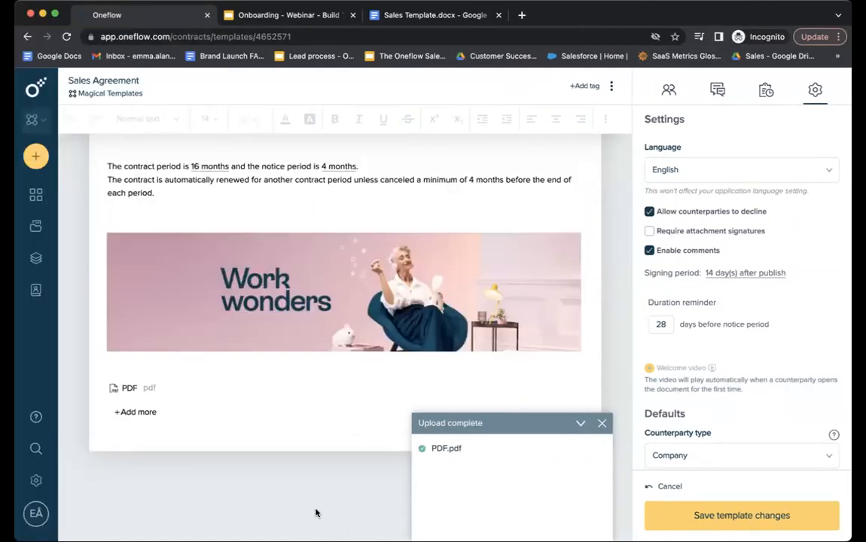
mouse_move(189, 391)
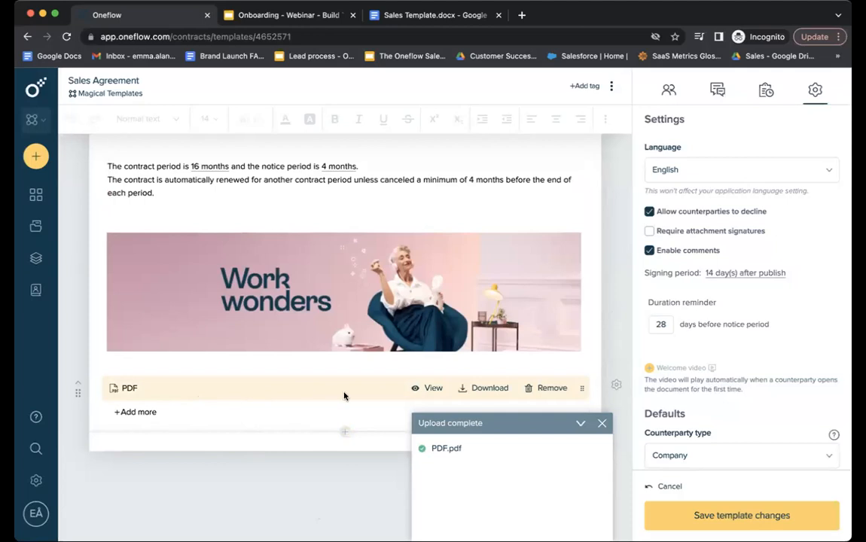
left_click(601, 424)
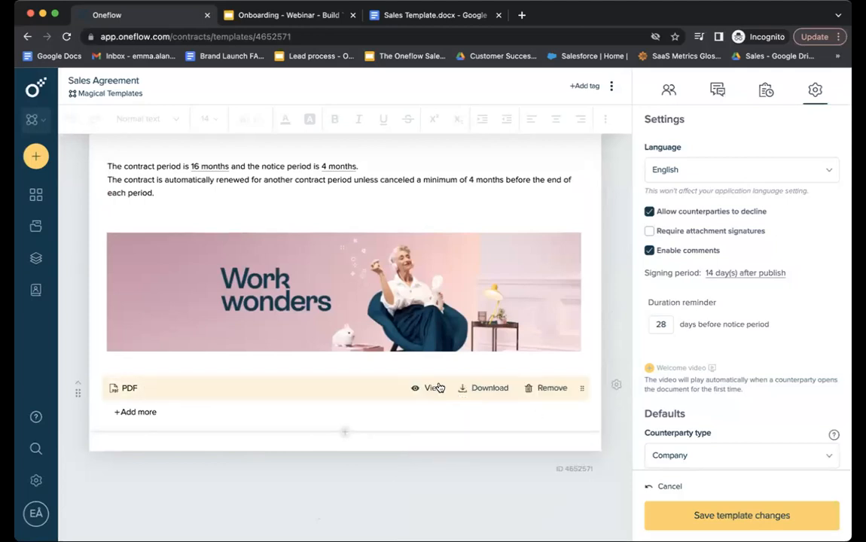
left_click(435, 387)
left_click(609, 103)
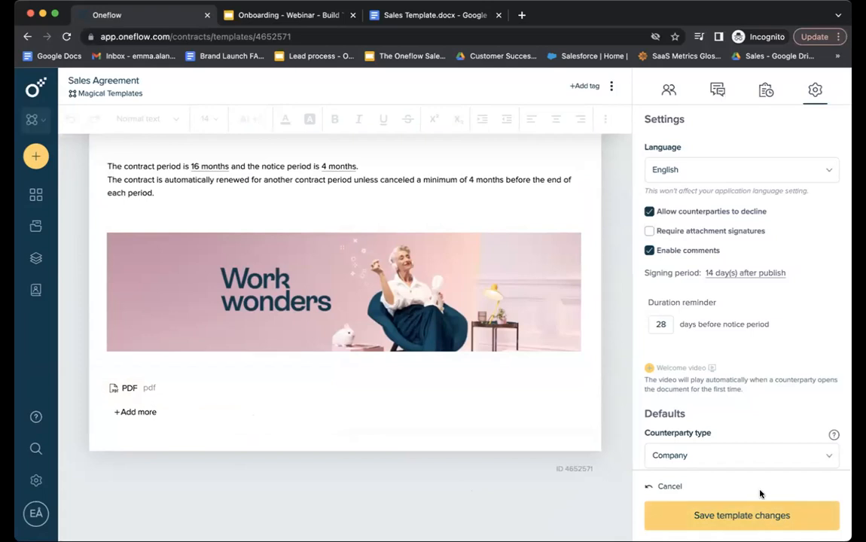
Save the template and require attachment signatures, keeping the 14-day signing period unchanged.
left_click(719, 518)
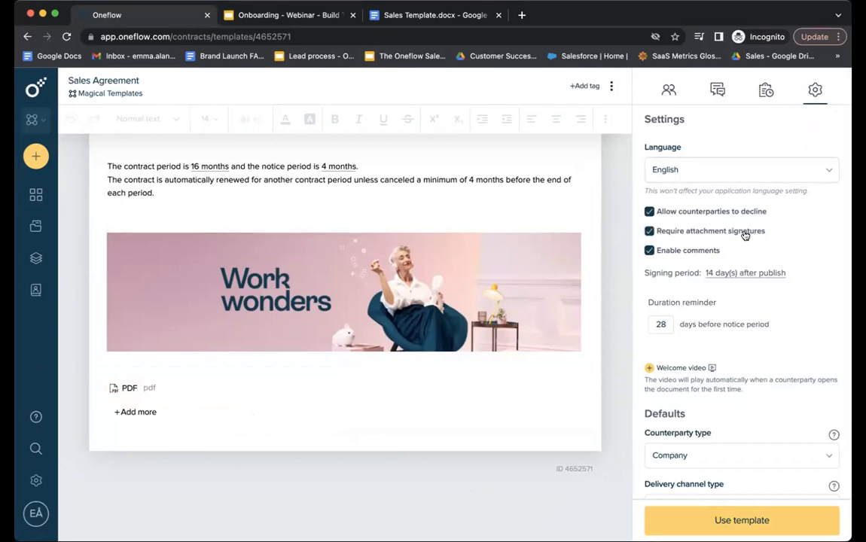
left_click(700, 257)
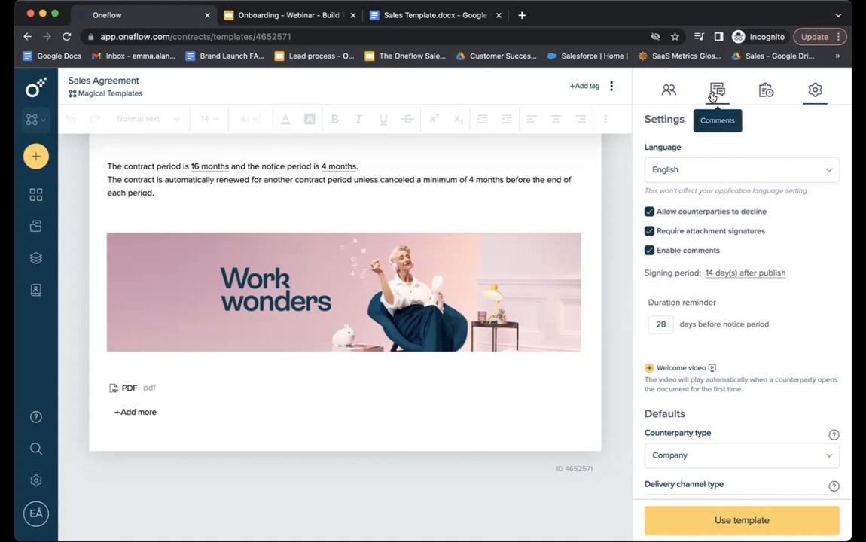
left_click(787, 275)
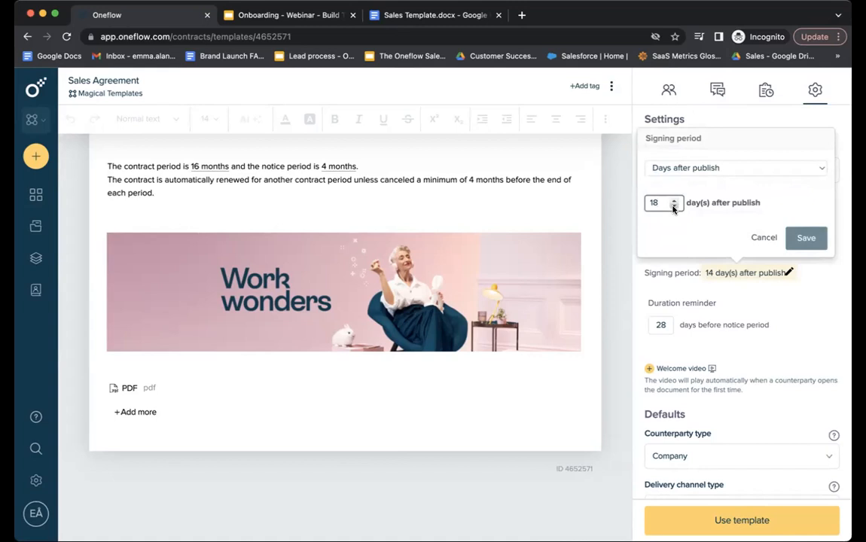
left_click(692, 168)
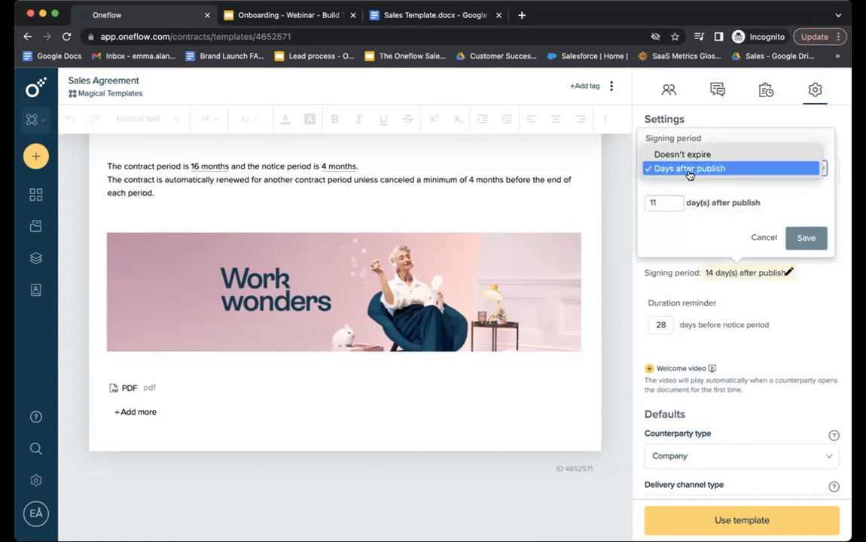
left_click(686, 151)
left_click(763, 205)
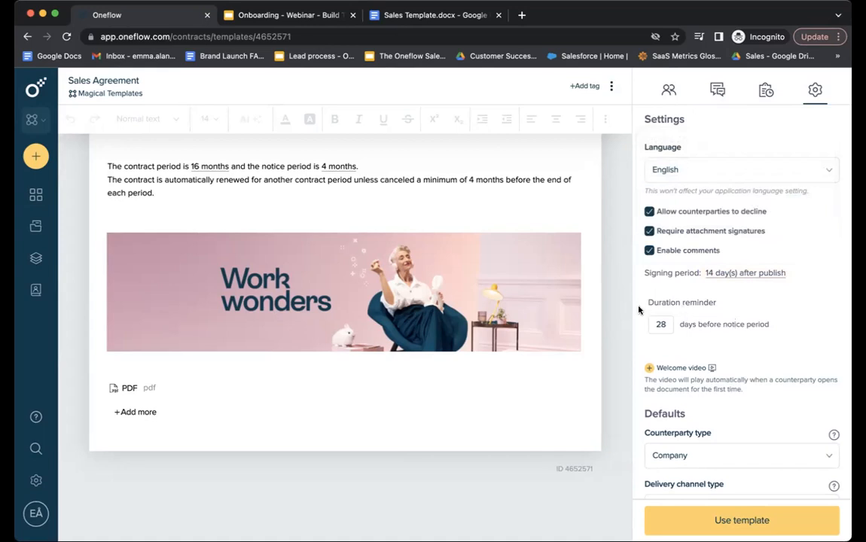
Change the duration reminder from 28 to 45 days before the notice period.
scroll(488, 250, "up", 2)
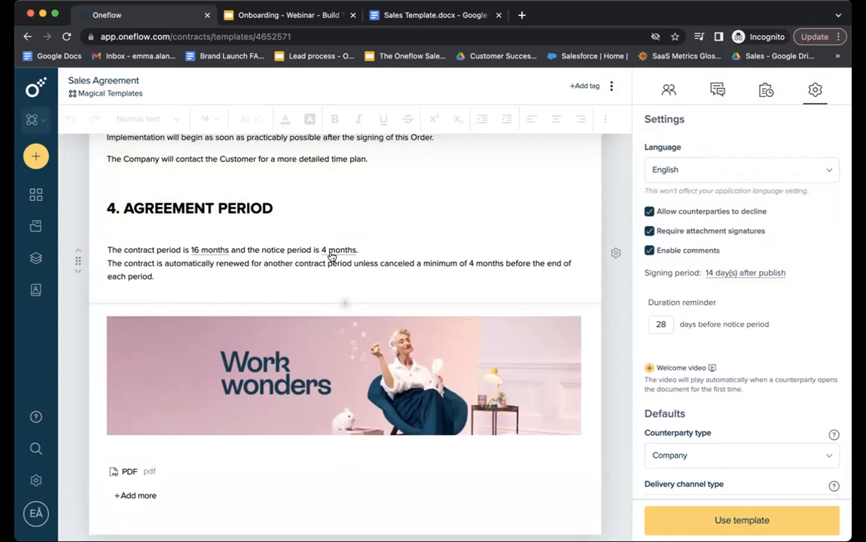
left_click(661, 325)
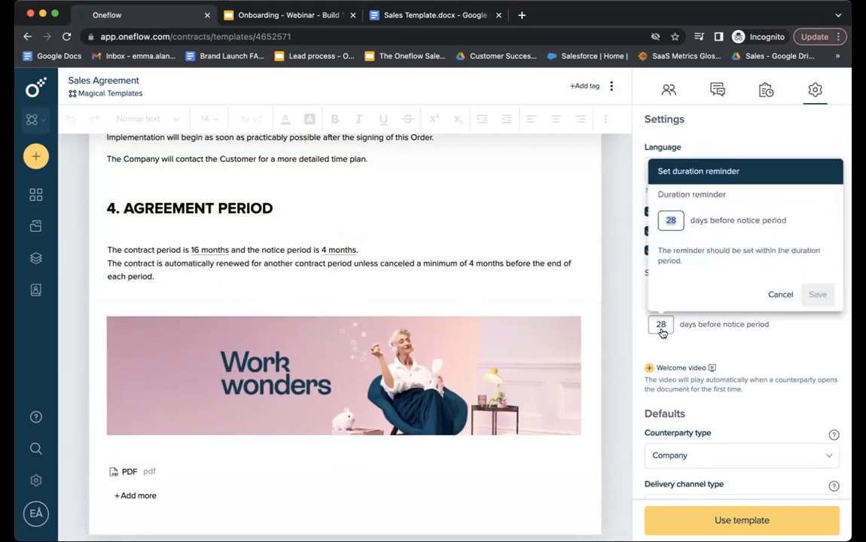
type("45")
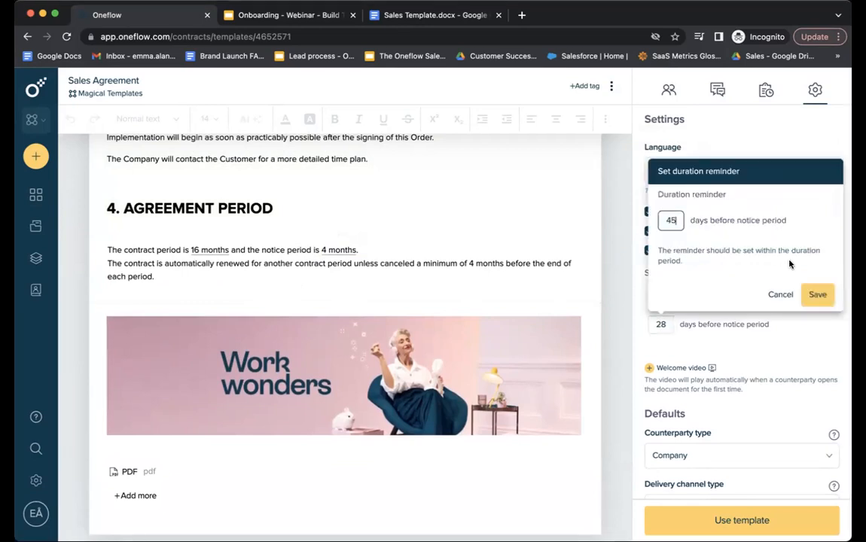
left_click(818, 295)
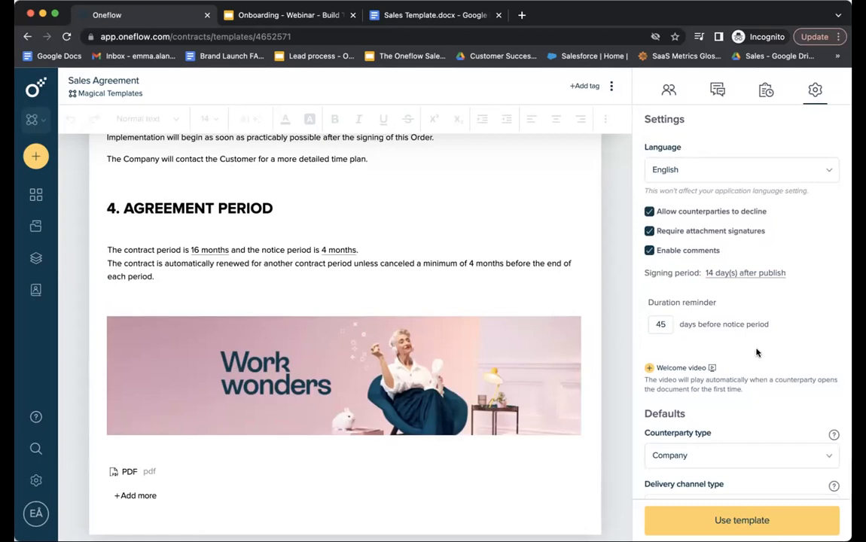
scroll(768, 346, "down", 2)
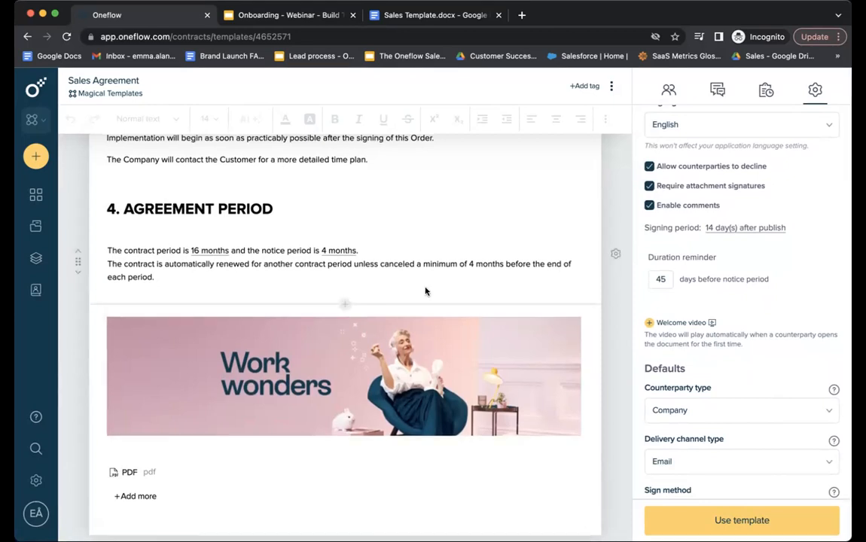
Make Individual the template's default counterparty type.
scroll(425, 291, "up", 5)
scroll(426, 290, "up", 1)
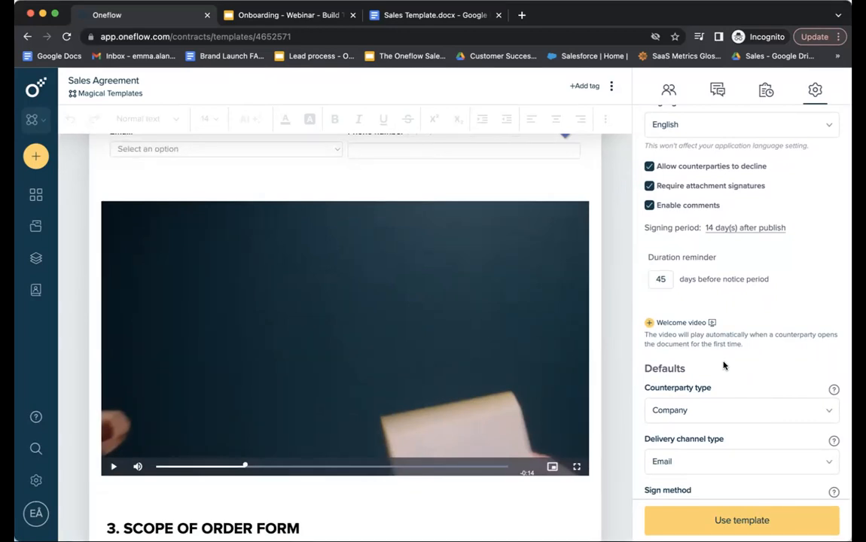
scroll(745, 361, "down", 3)
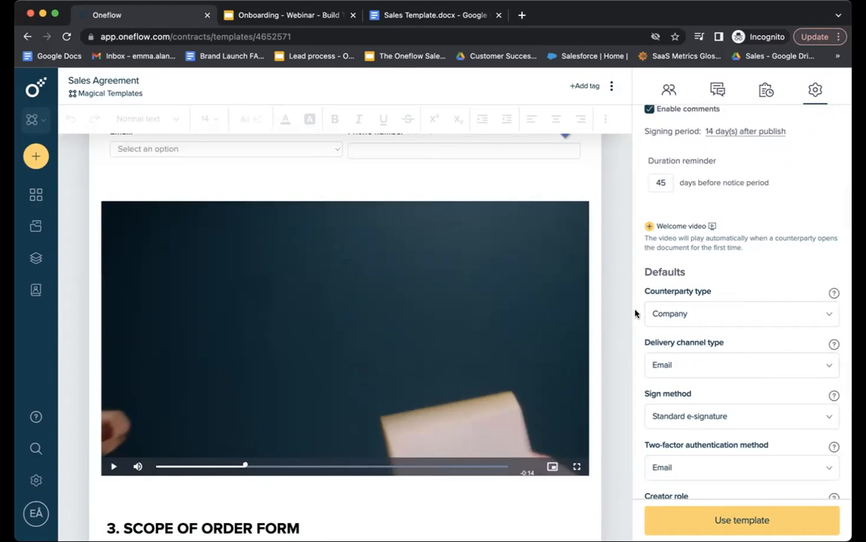
left_click(732, 319)
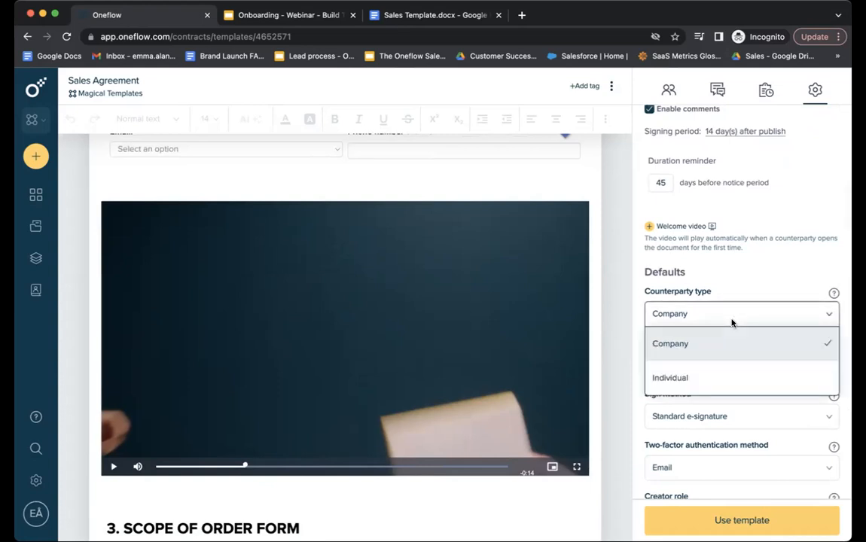
left_click(711, 379)
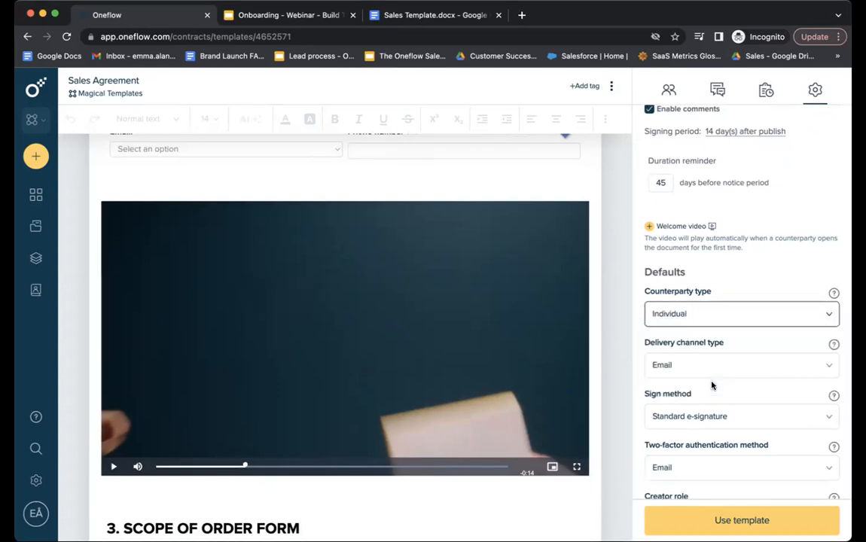
Keep Email delivery, Standard e-signature and the Signatory creator role as defaults.
left_click(713, 367)
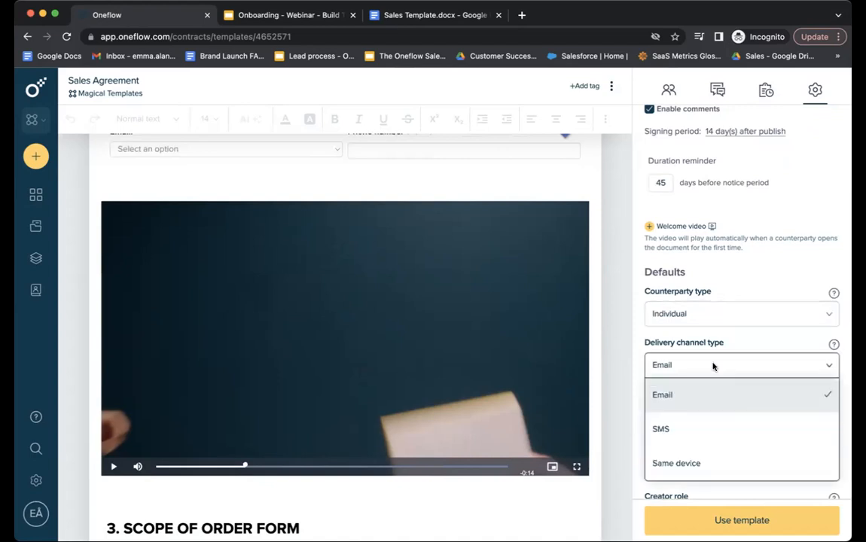
left_click(713, 366)
left_click(710, 420)
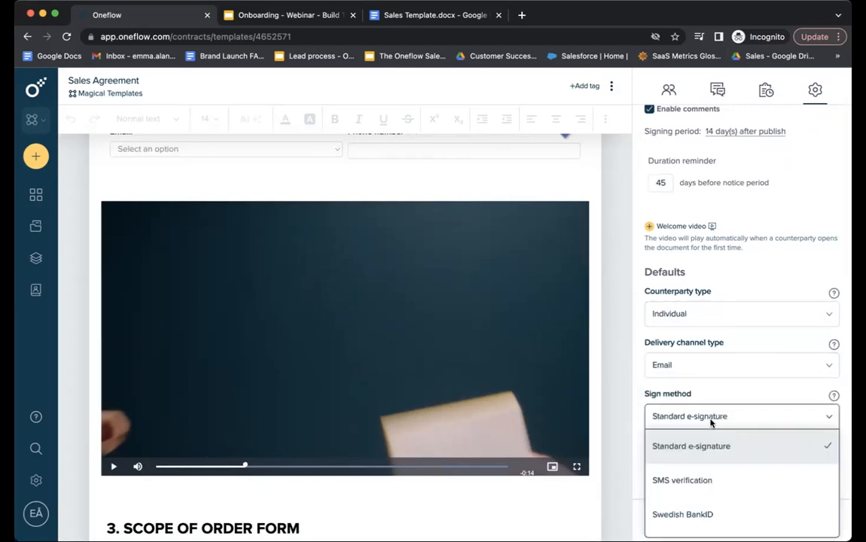
scroll(734, 485, "down", 3)
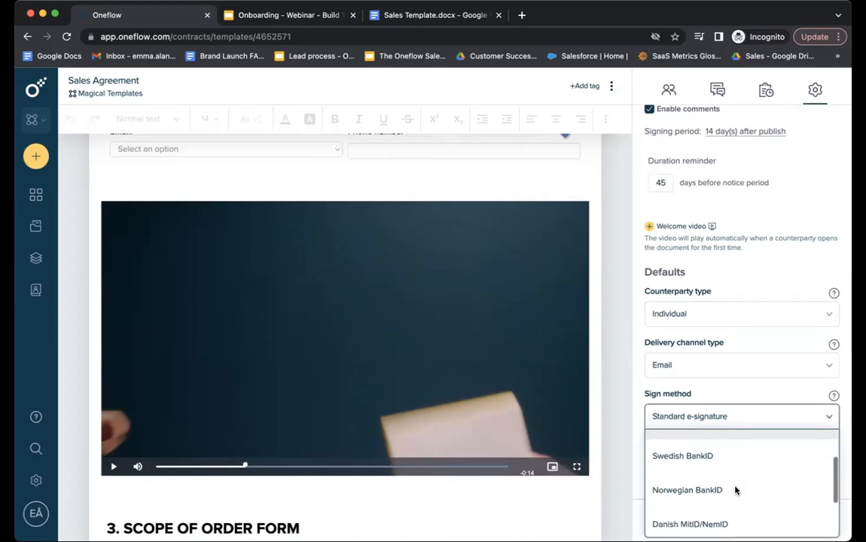
scroll(736, 490, "up", 1)
left_click(738, 416)
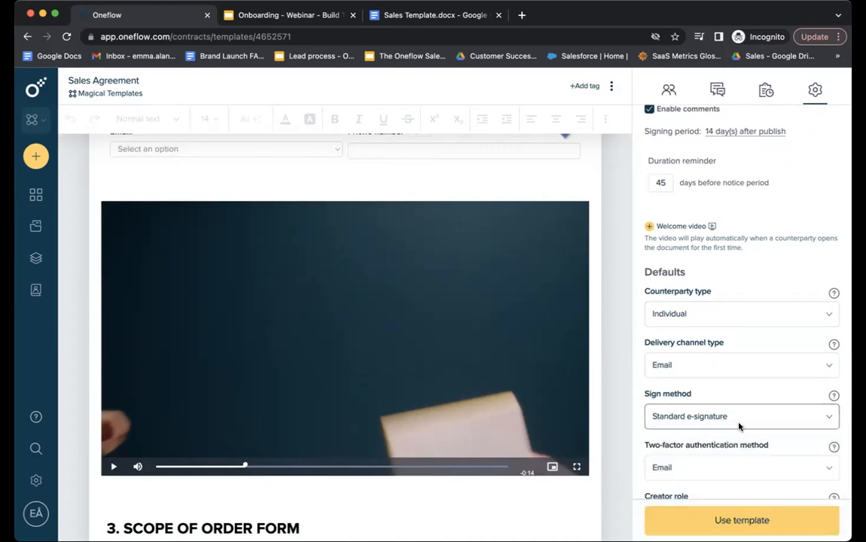
scroll(739, 444, "down", 3)
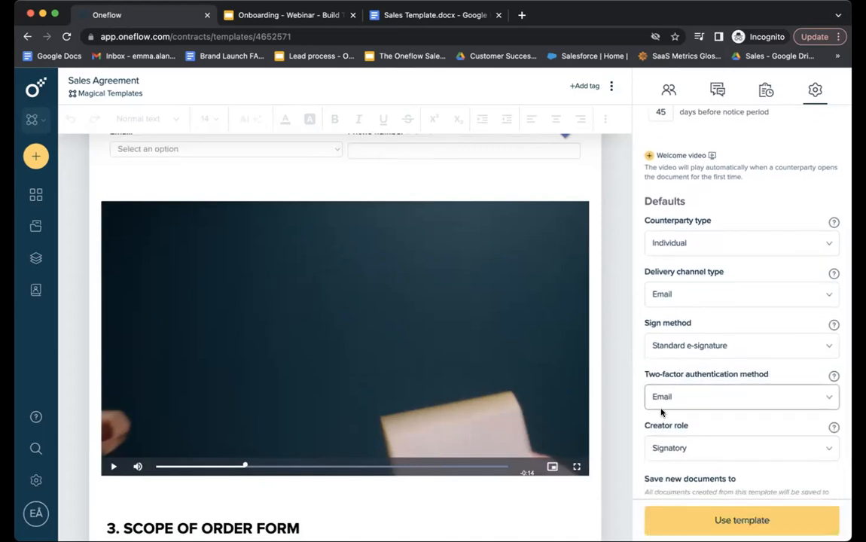
scroll(686, 403, "down", 2)
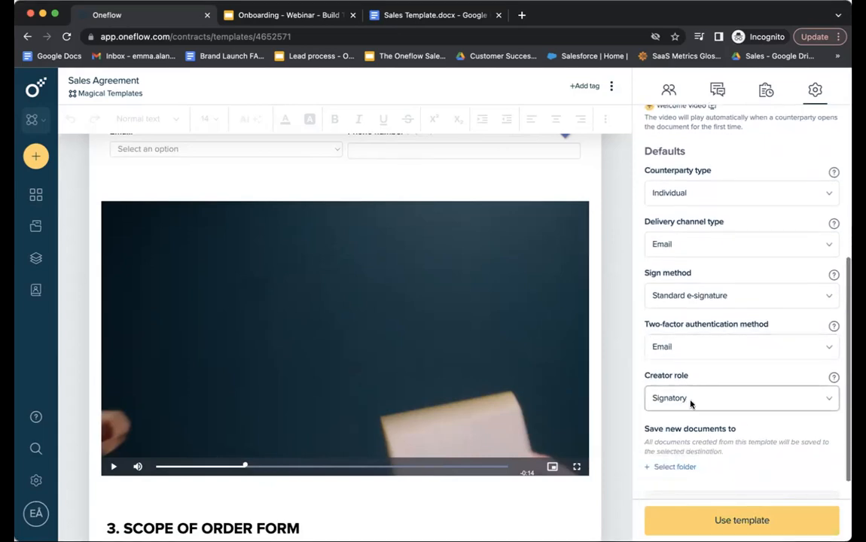
left_click(711, 399)
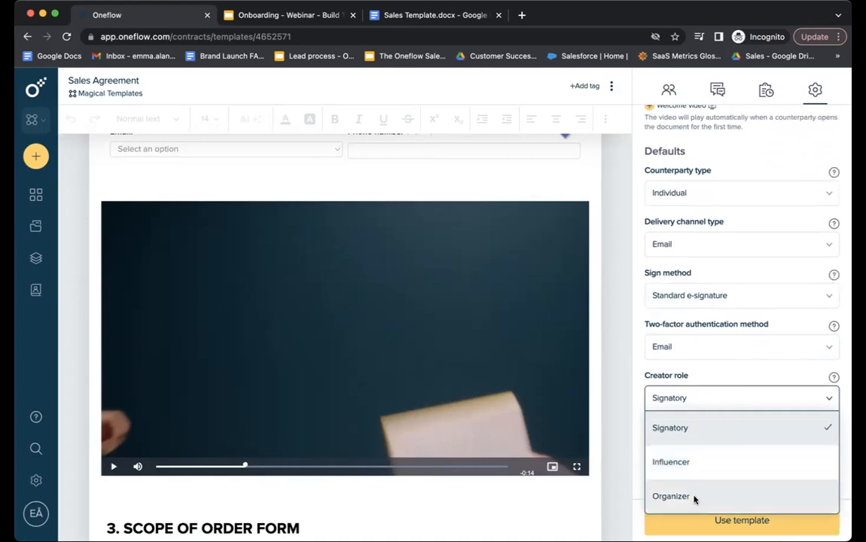
left_click(712, 397)
scroll(712, 397, "down", 1)
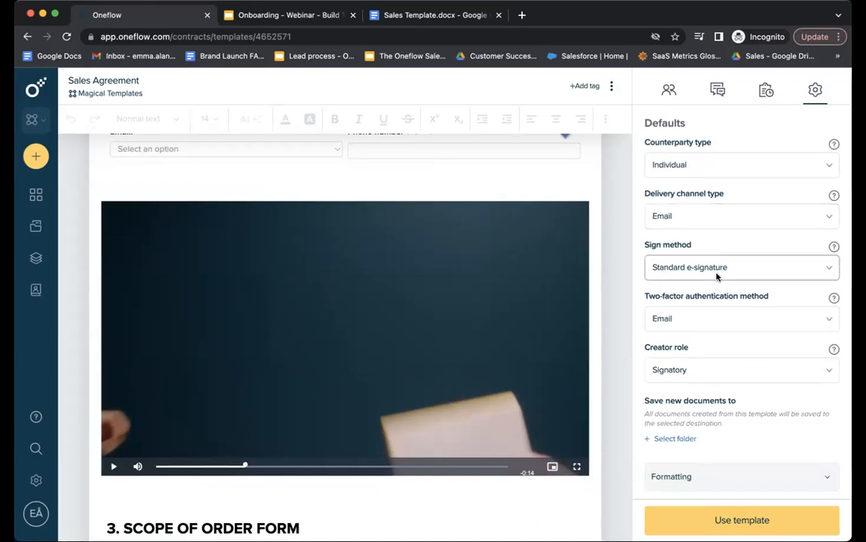
scroll(717, 278, "down", 2)
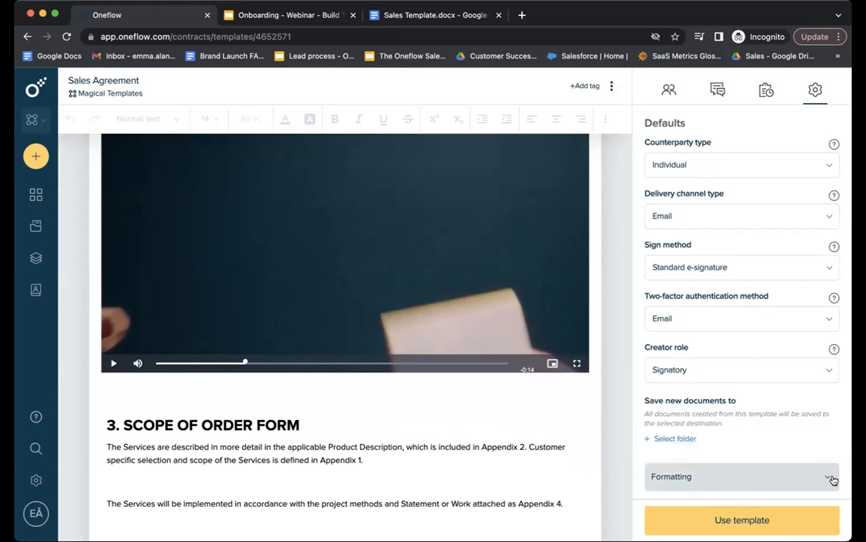
Set the template's document font to Poppins under Formatting.
left_click(808, 469)
scroll(832, 479, "down", 4)
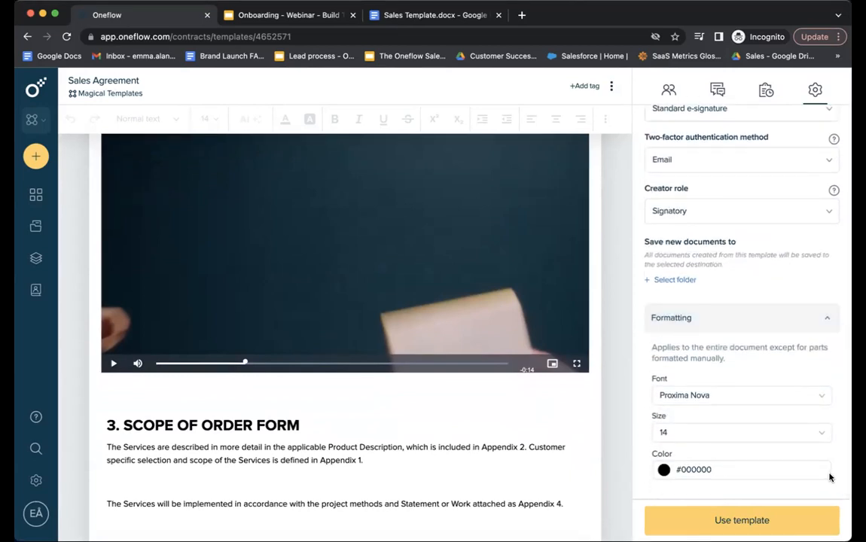
left_click(741, 398)
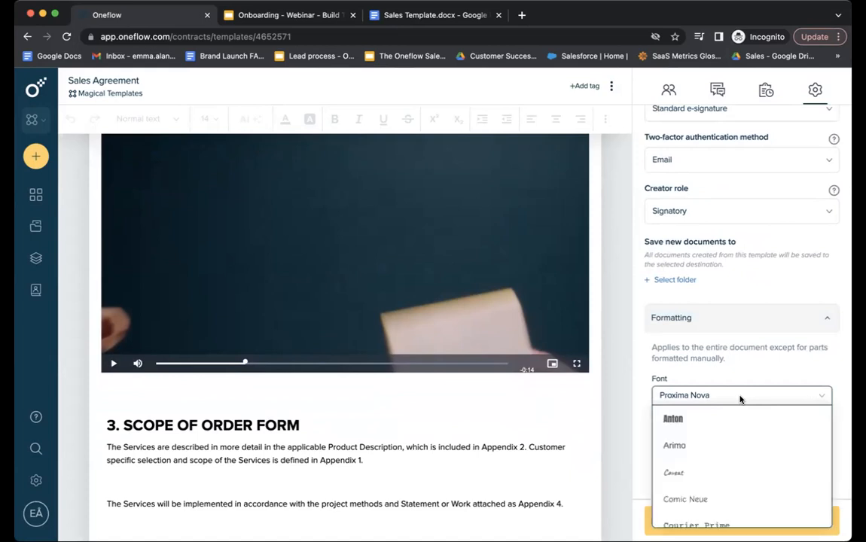
scroll(740, 450, "down", 6)
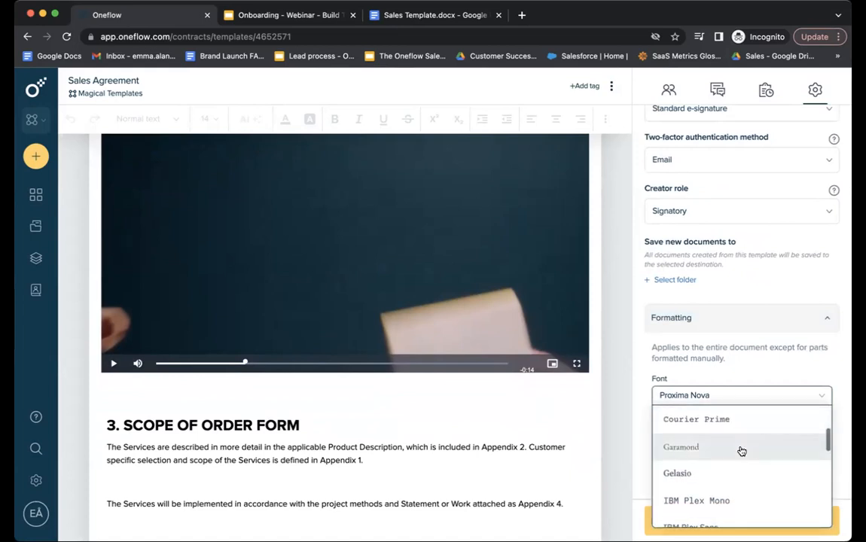
scroll(741, 450, "down", 5)
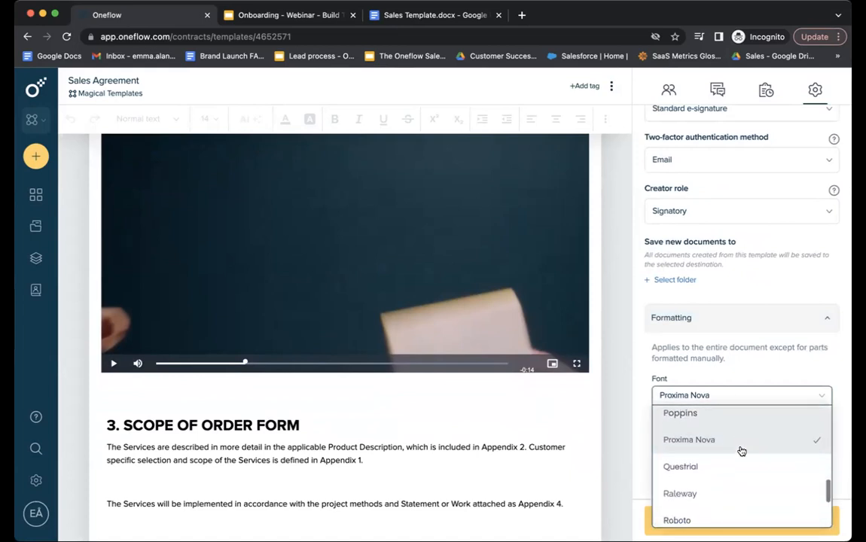
left_click(722, 453)
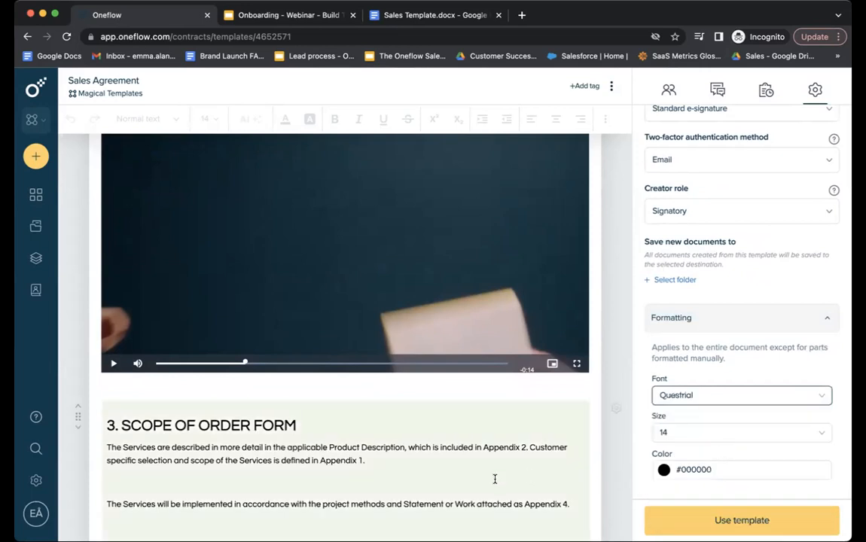
scroll(495, 478, "down", 3)
scroll(364, 452, "down", 7)
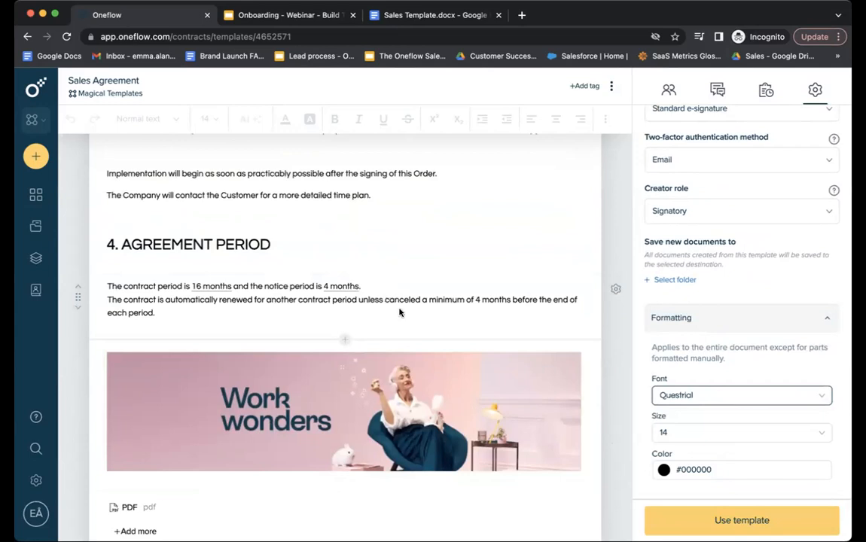
left_click(692, 394)
scroll(693, 451, "down", 10)
scroll(695, 457, "down", 3)
scroll(678, 458, "up", 3)
left_click(690, 435)
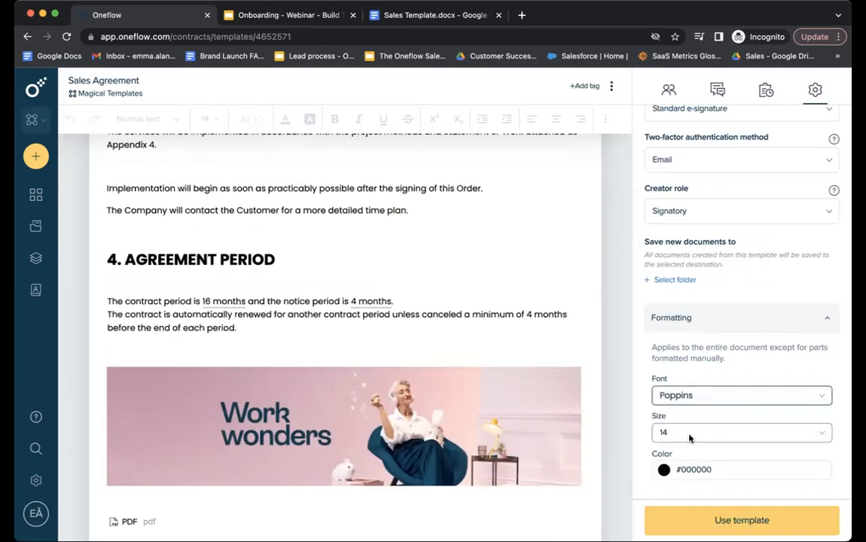
Set the document text size to 16.
left_click(717, 433)
scroll(701, 505, "down", 2)
scroll(703, 502, "down", 3)
left_click(697, 476)
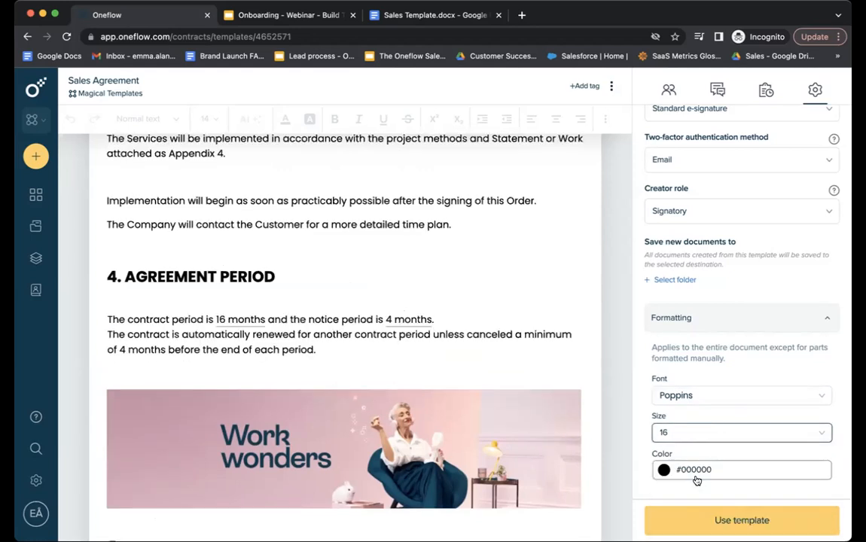
Apply blue #0b0af0 as the text colour and return to the Templates list.
left_click(715, 472)
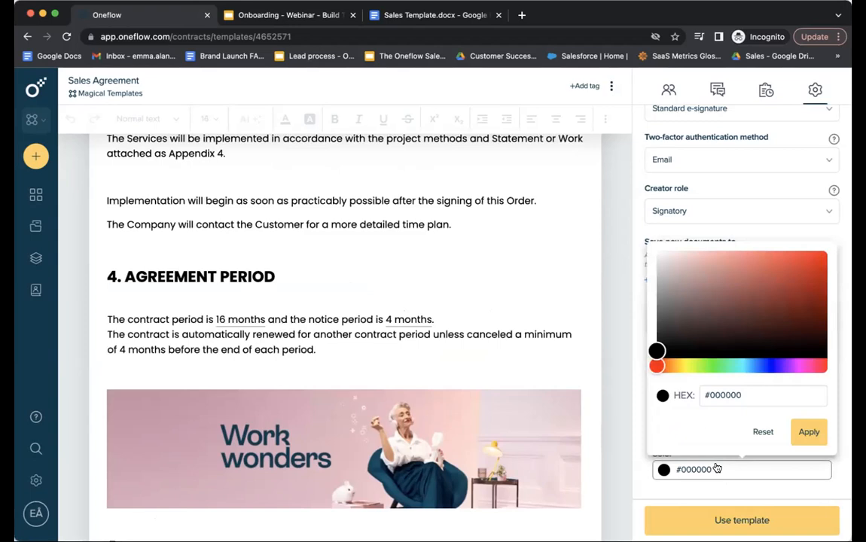
left_click(819, 366)
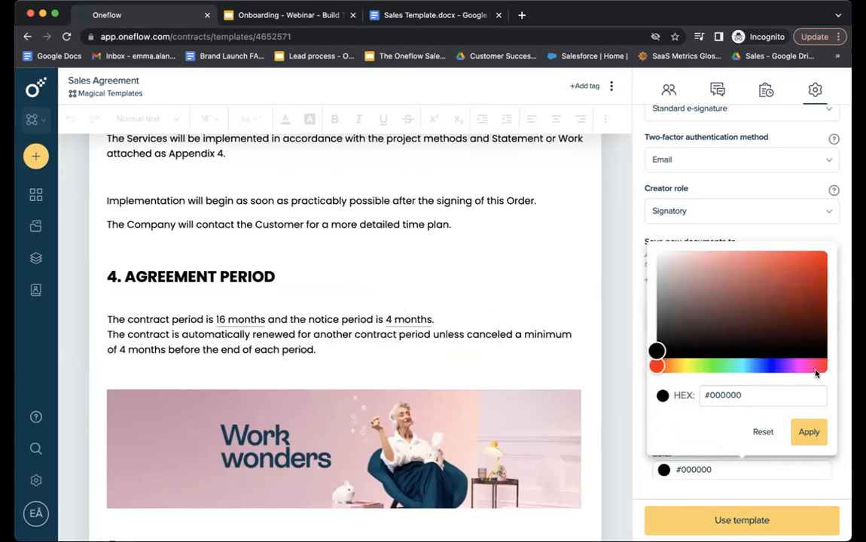
left_click(808, 432)
left_click(727, 471)
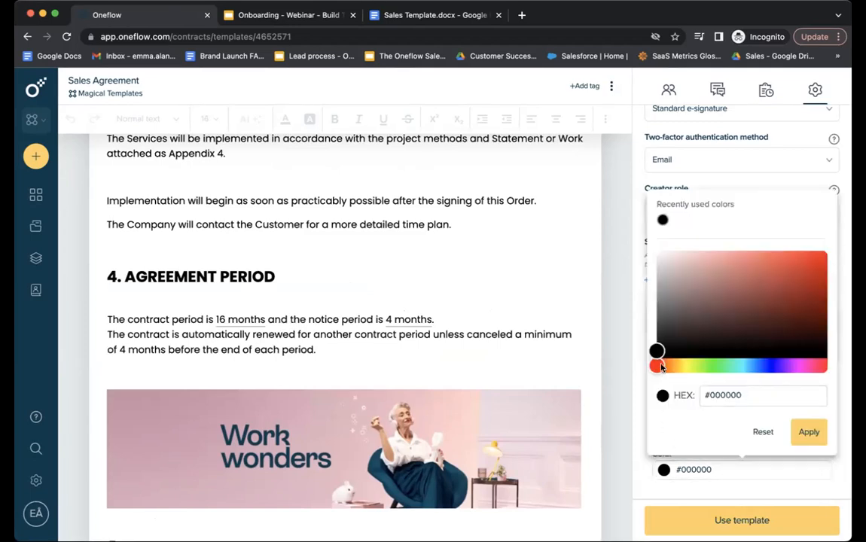
left_click_drag(692, 328, 819, 256)
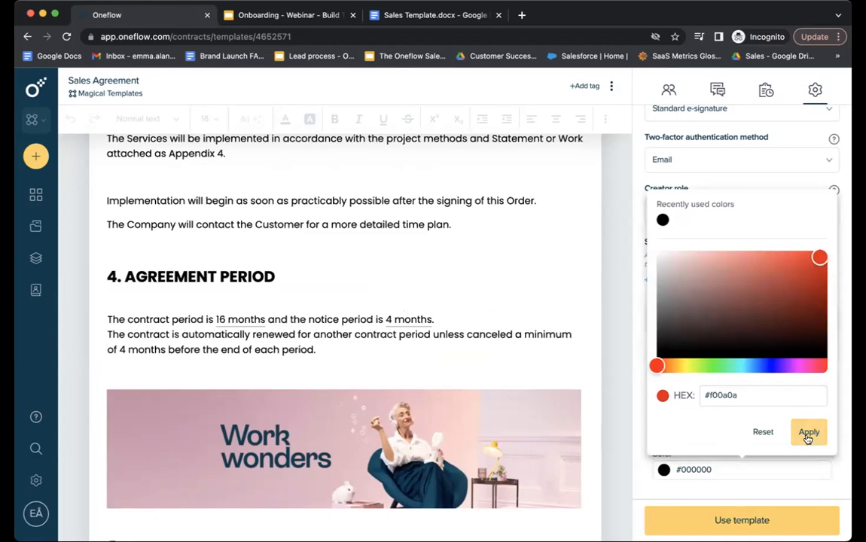
left_click(808, 434)
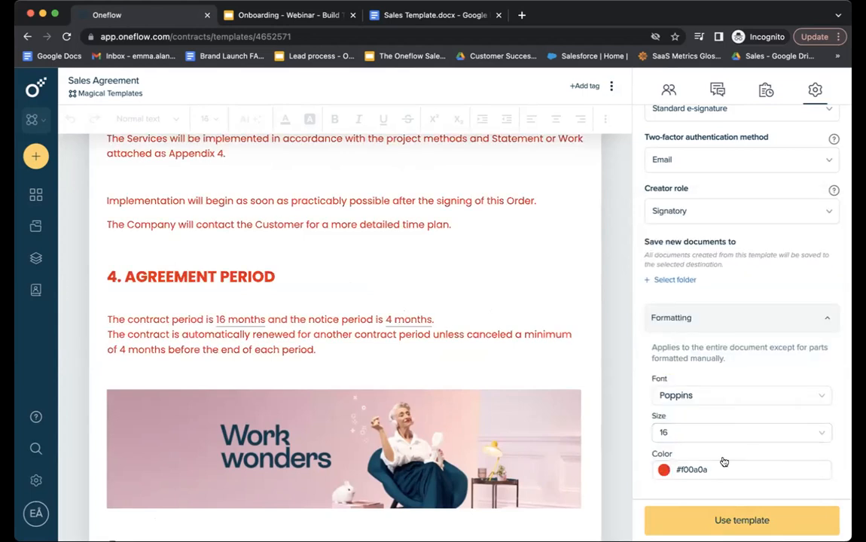
left_click(664, 468)
left_click(770, 366)
left_click(812, 433)
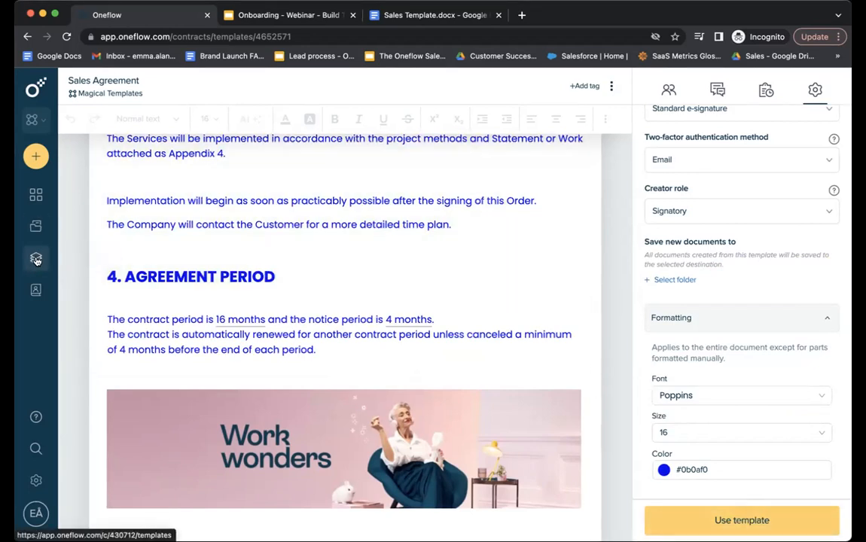
left_click(36, 260)
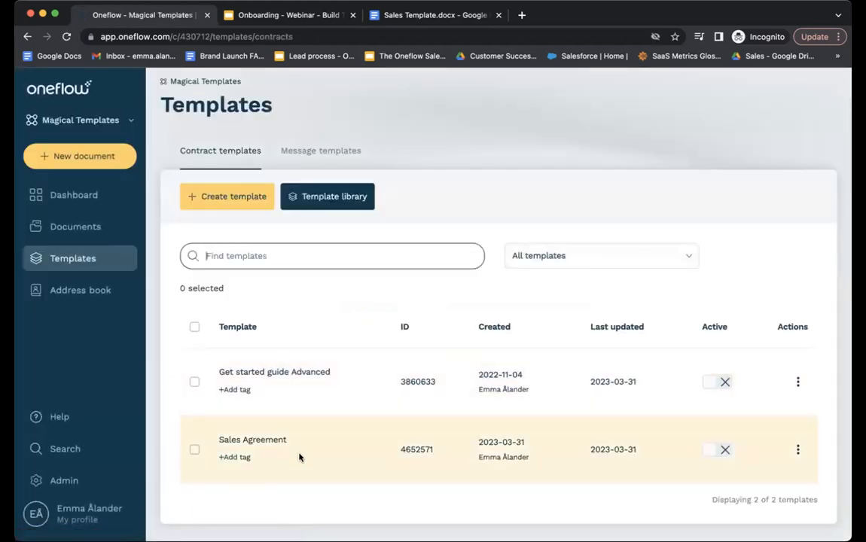
left_click(725, 452)
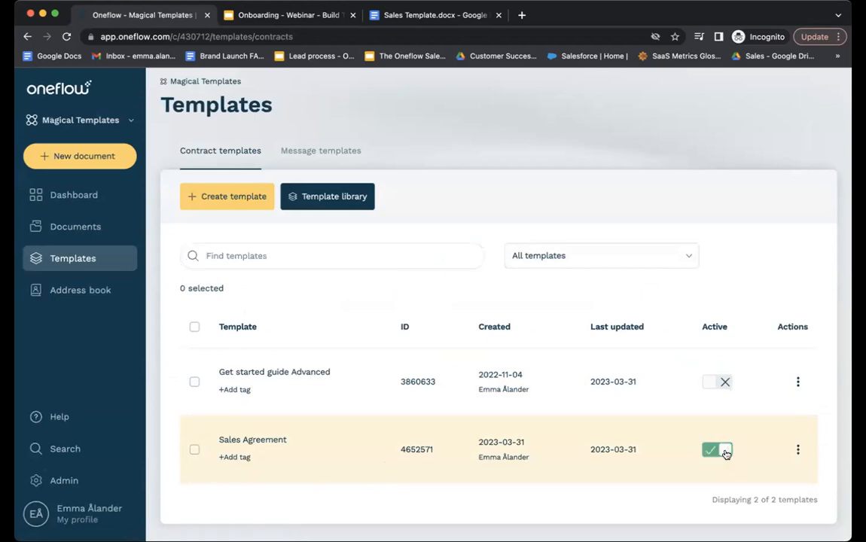
left_click(105, 158)
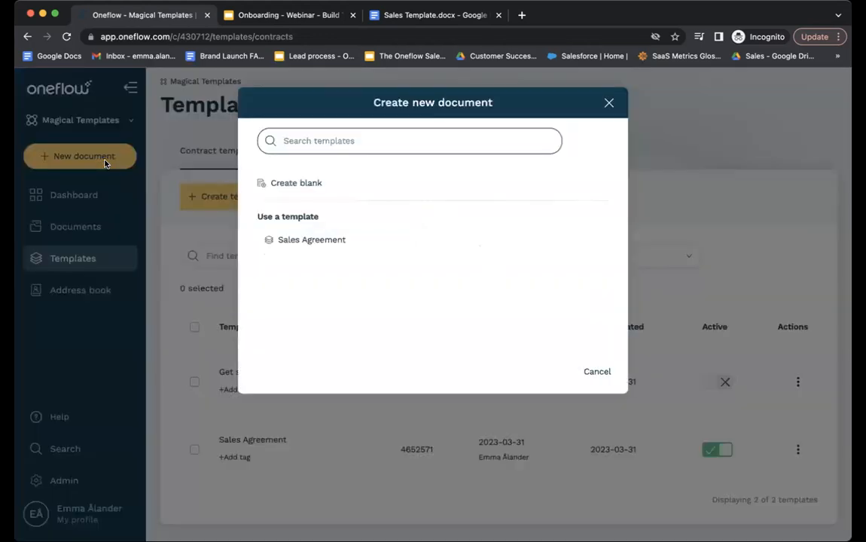
left_click(326, 242)
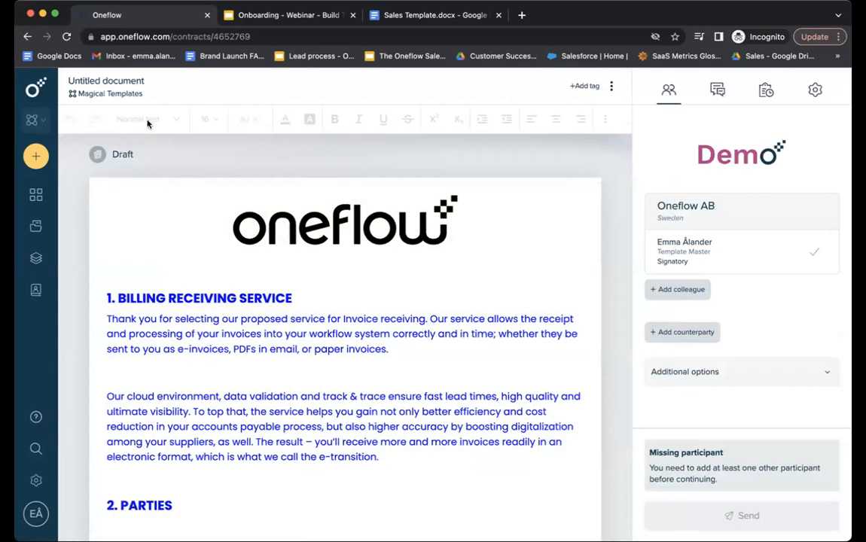
Enter the company's postcode and choose the first commercial contact person.
left_click(138, 80)
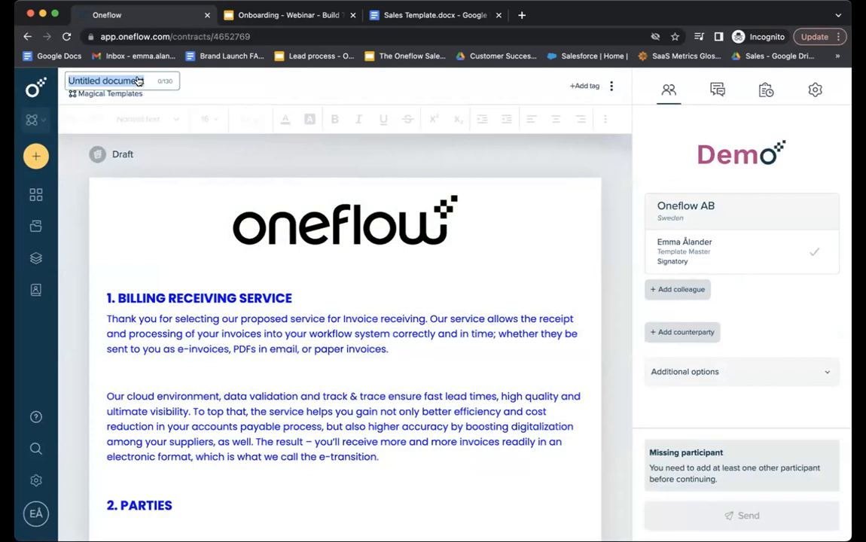
left_click(404, 320)
scroll(411, 371, "down", 1)
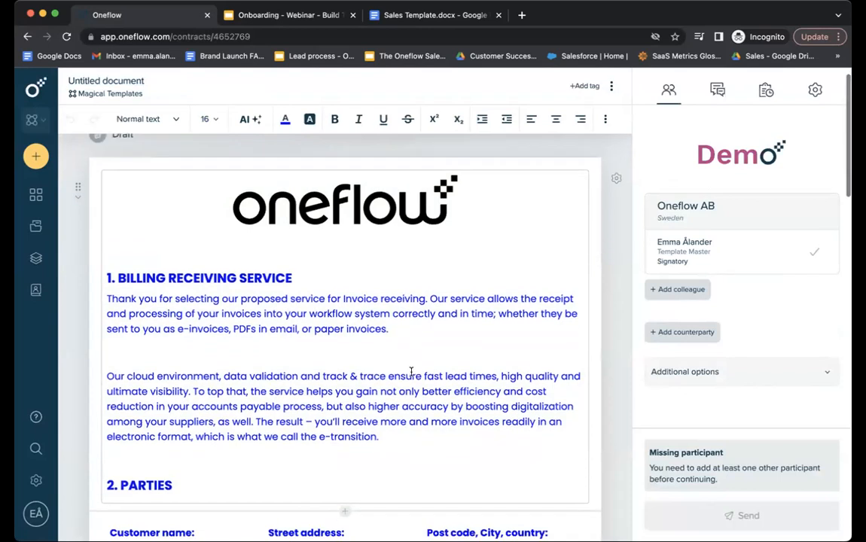
scroll(411, 371, "down", 5)
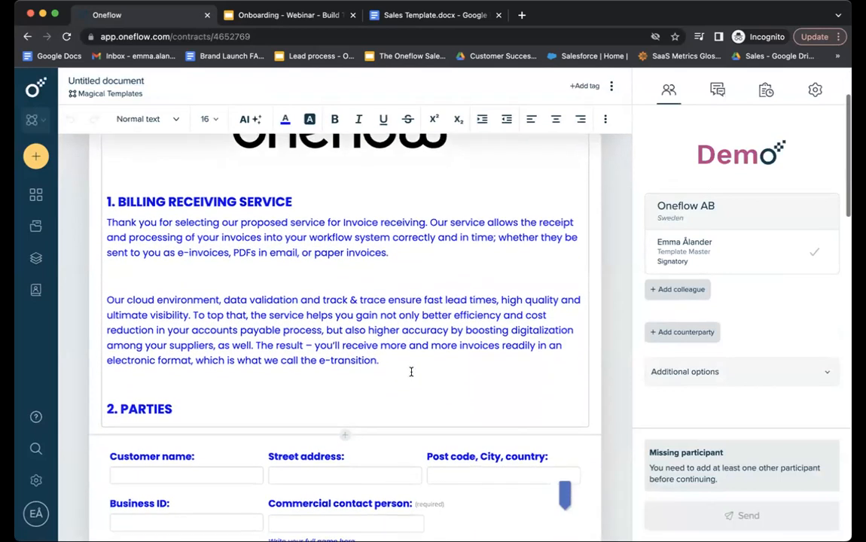
scroll(413, 375, "down", 4)
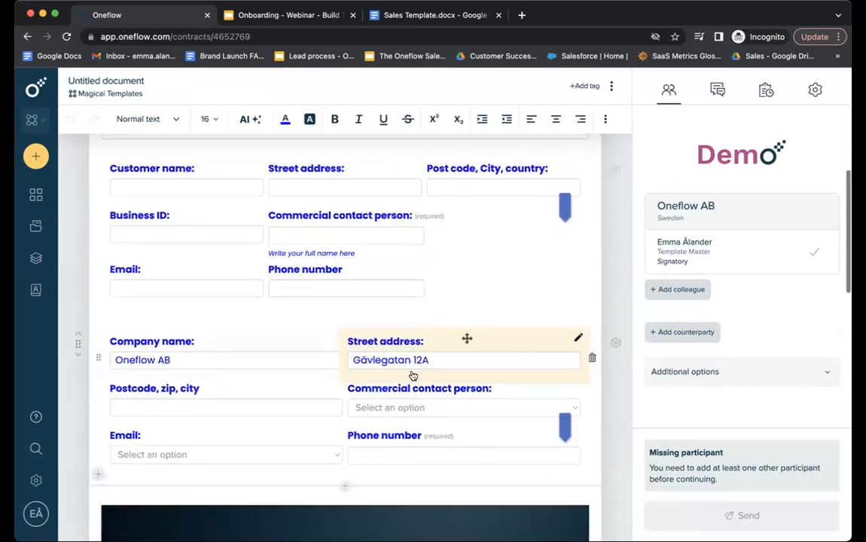
left_click(267, 350)
type("1223435")
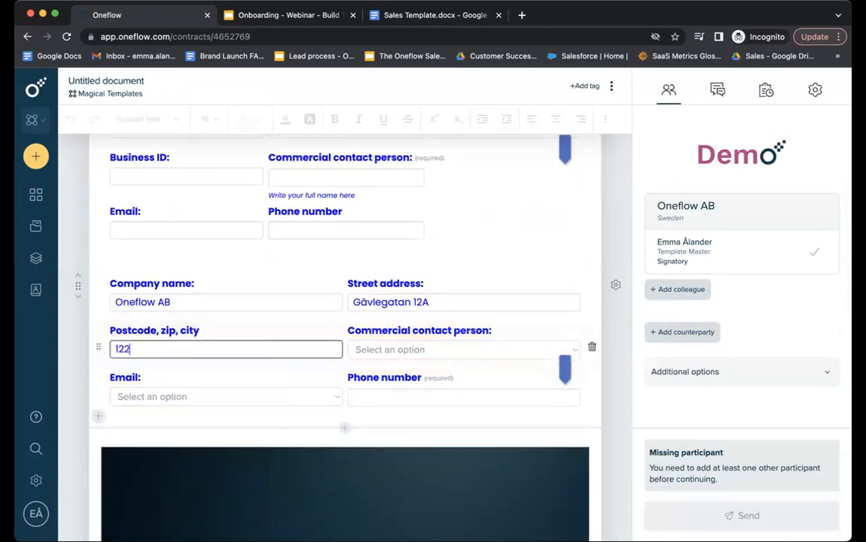
left_click(427, 352)
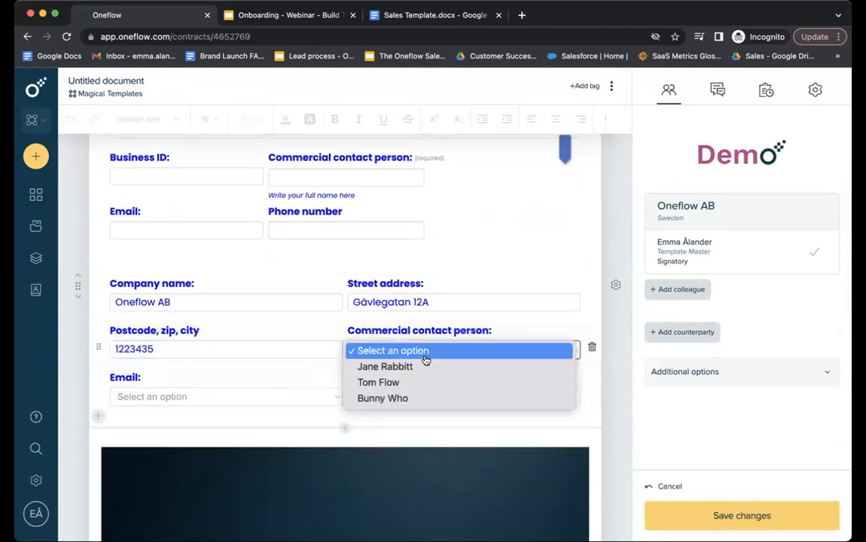
left_click(497, 365)
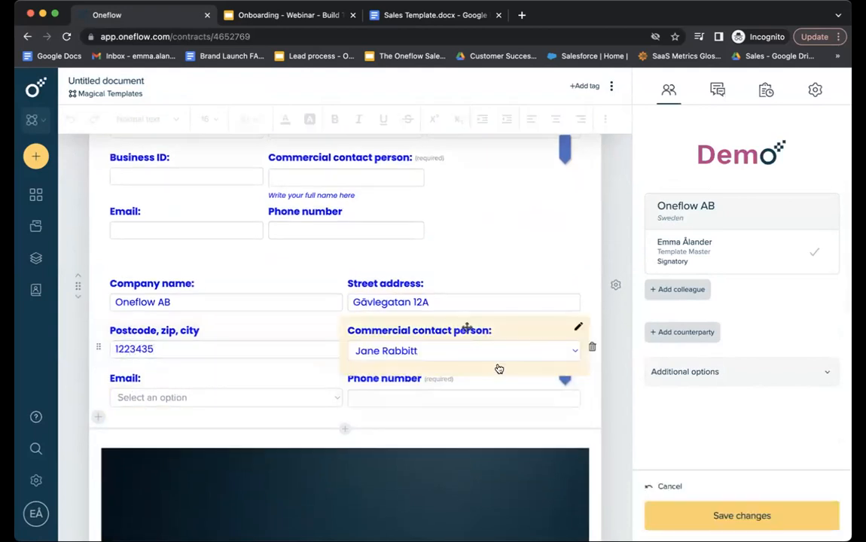
Choose the email option, enter the phone number, and save the field changes.
left_click(244, 399)
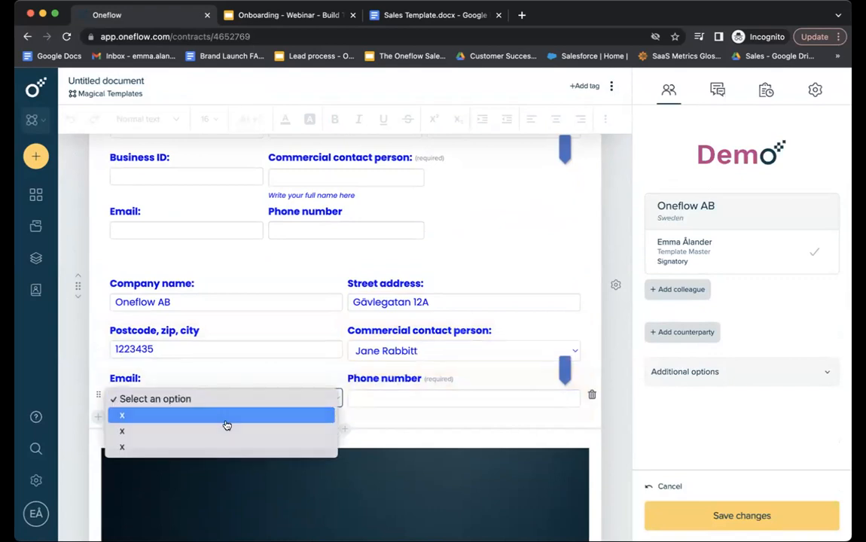
left_click(228, 417)
left_click(373, 396)
type("12424535")
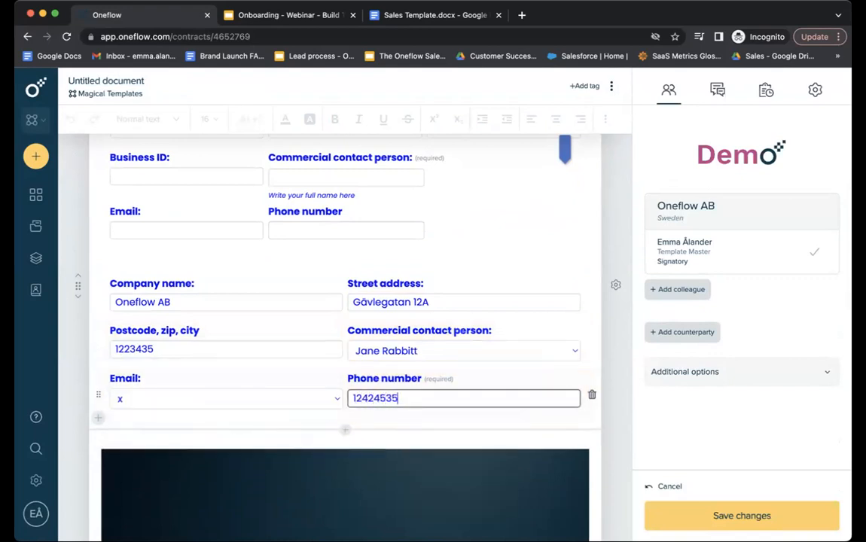
left_click(743, 514)
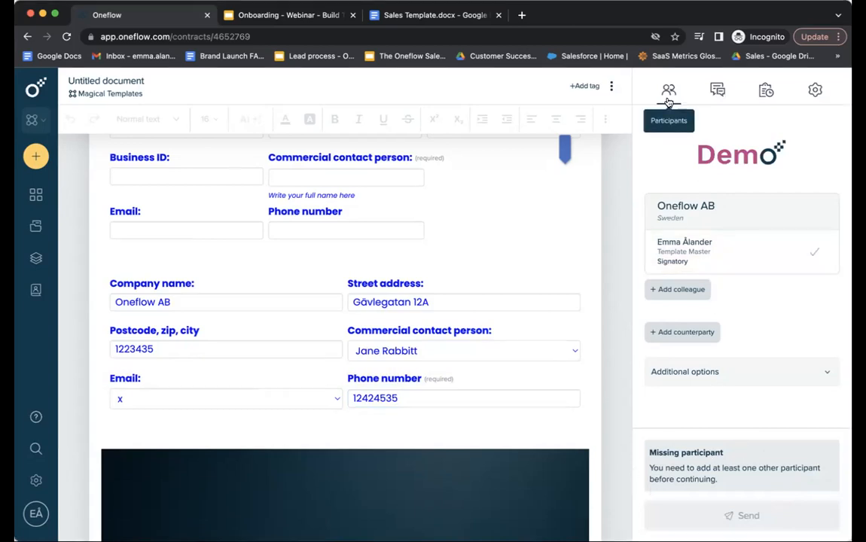
Add the second listed colleague to Oneflow AB as signatory, then begin adding a counterparty.
mouse_move(713, 251)
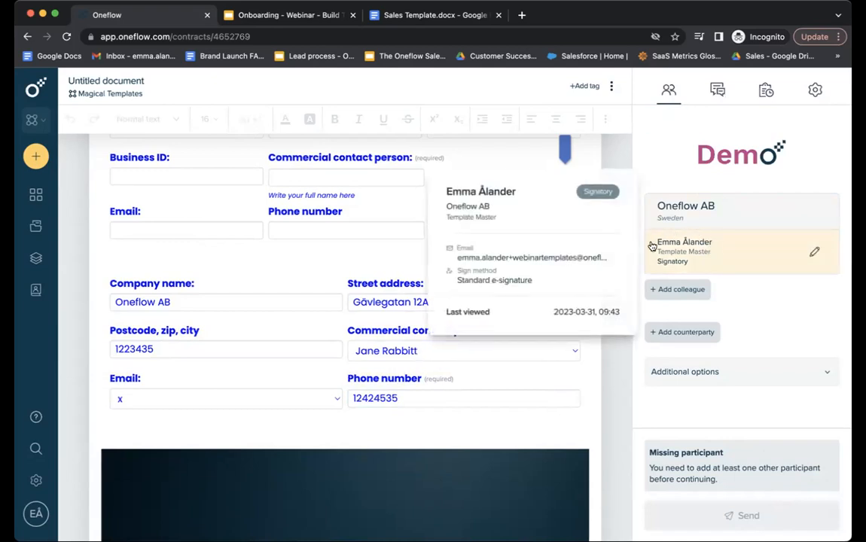
left_click(699, 299)
left_click(421, 157)
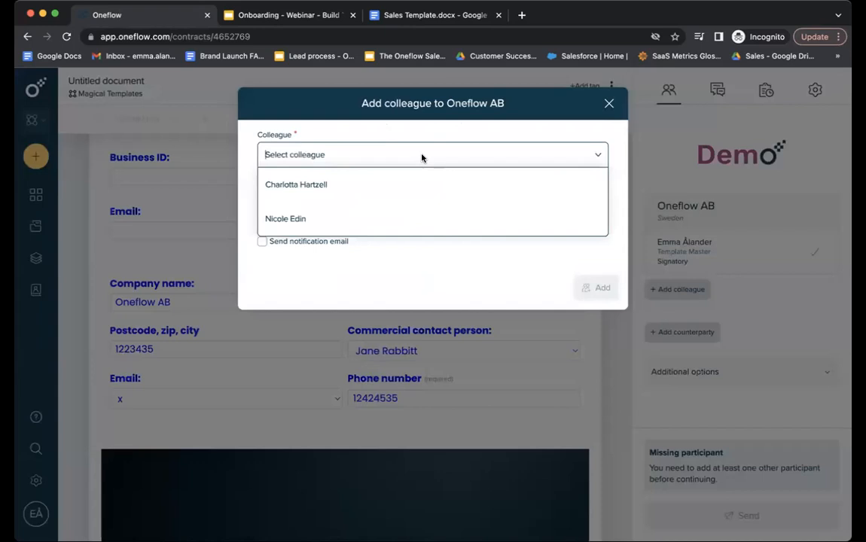
left_click(365, 215)
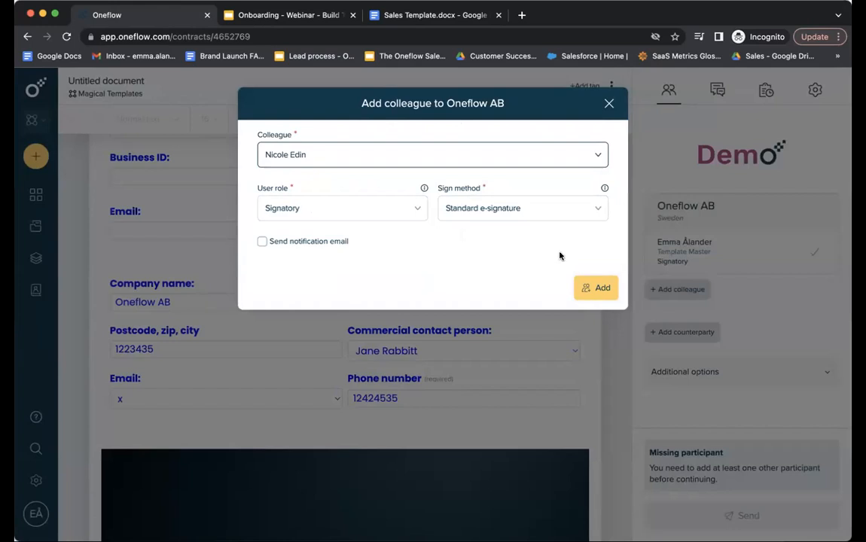
left_click(591, 287)
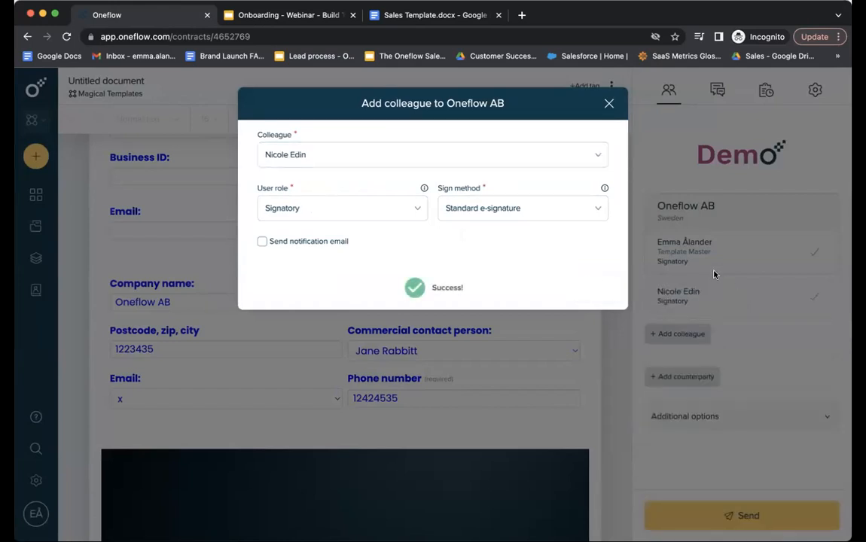
mouse_move(733, 294)
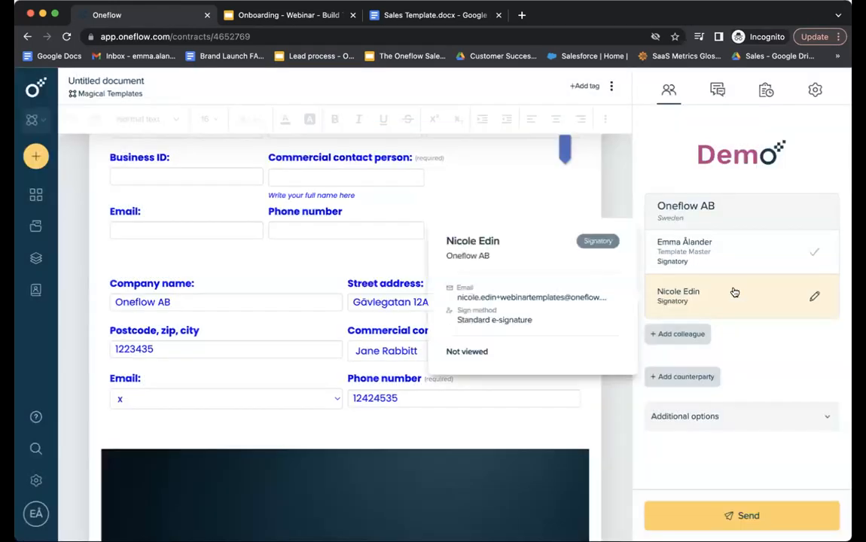
left_click(701, 387)
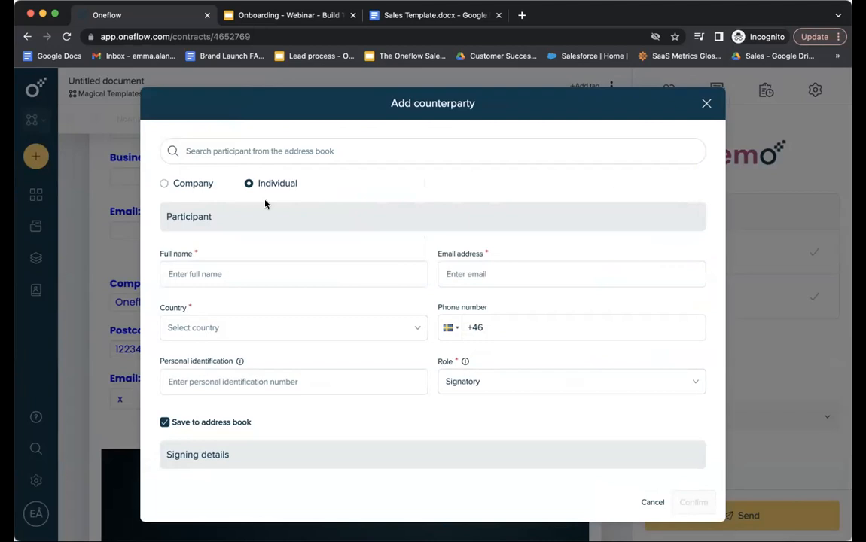
Try Swedish BankID signing with SMS delivery for the counterparty, then cancel the form.
scroll(276, 253, "down", 5)
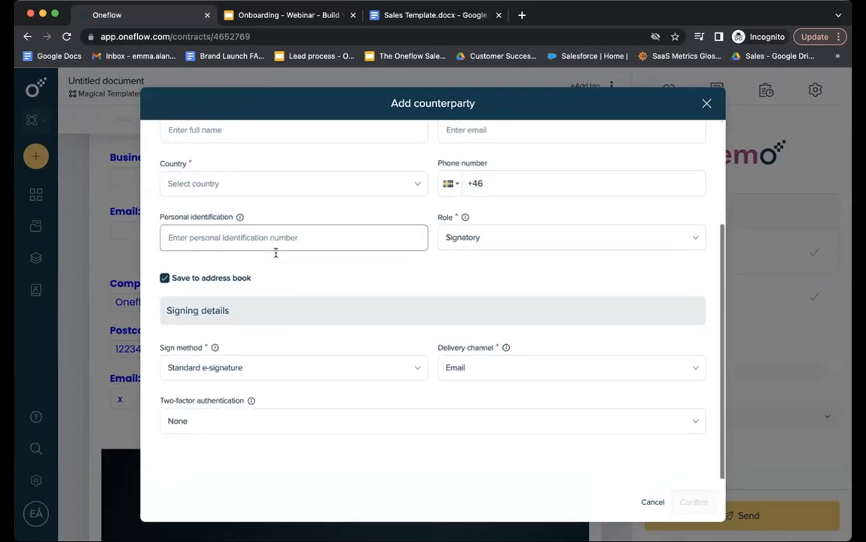
scroll(275, 253, "up", 5)
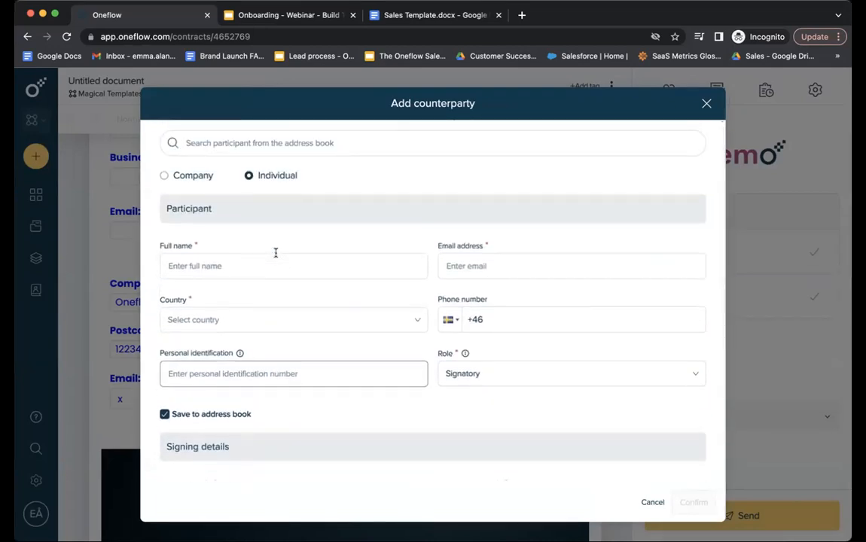
scroll(276, 253, "down", 5)
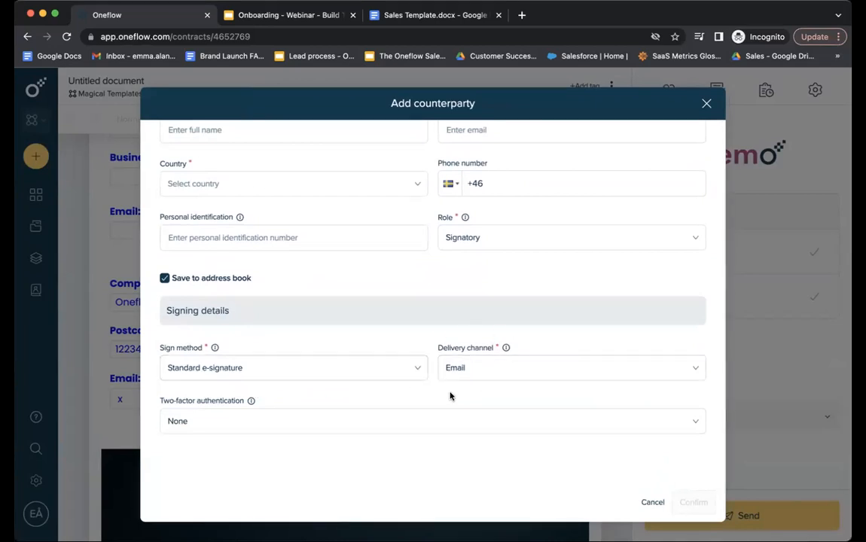
left_click(348, 368)
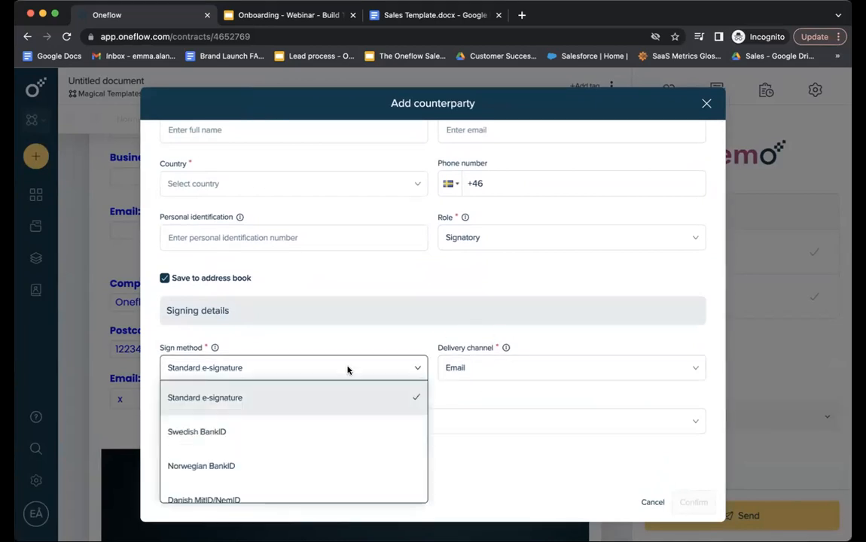
left_click(311, 433)
left_click(493, 367)
left_click(484, 430)
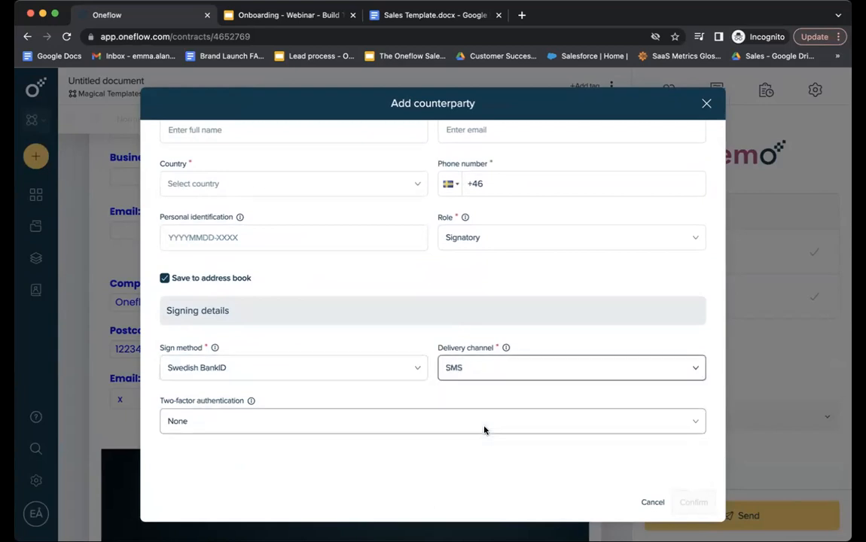
left_click(651, 502)
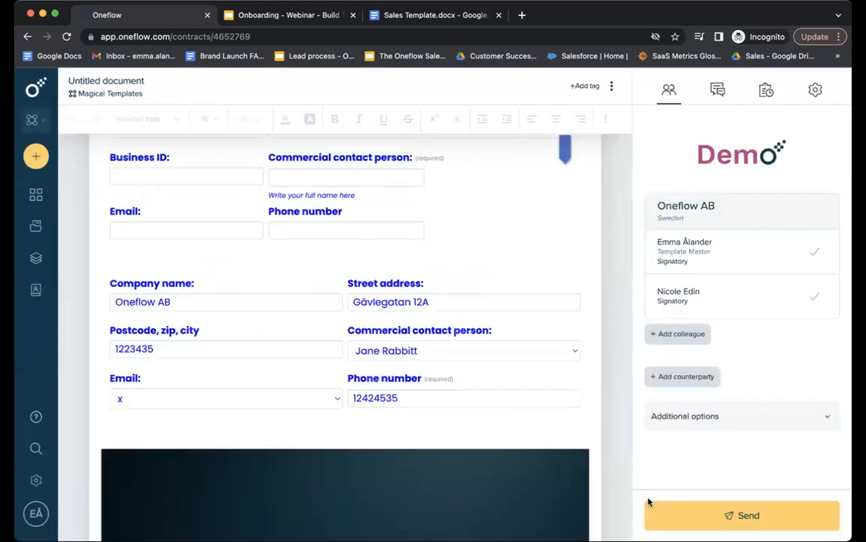
Expand Additional options and toggle Sign later on, then back off.
left_click(830, 416)
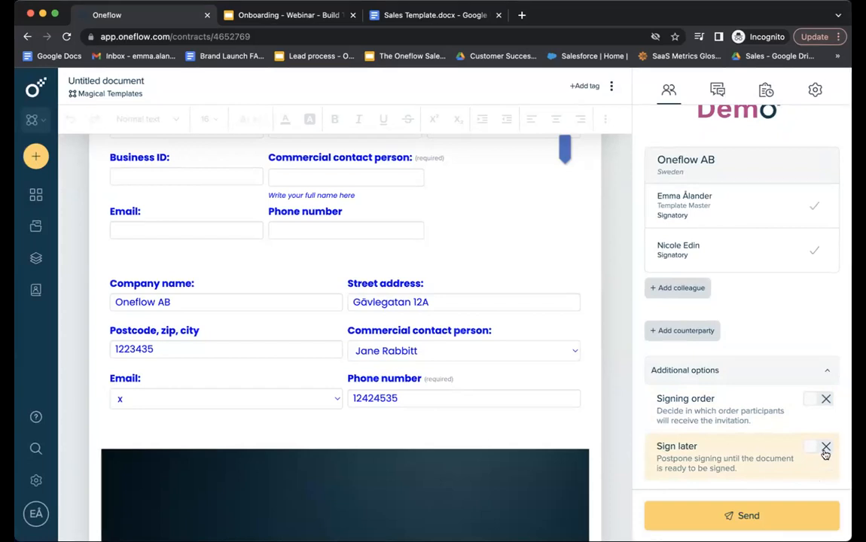
left_click(826, 447)
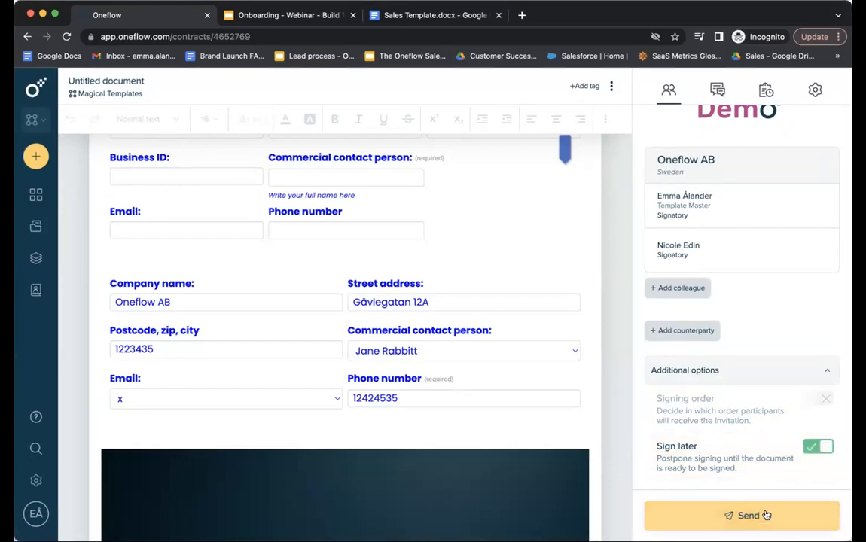
left_click(812, 447)
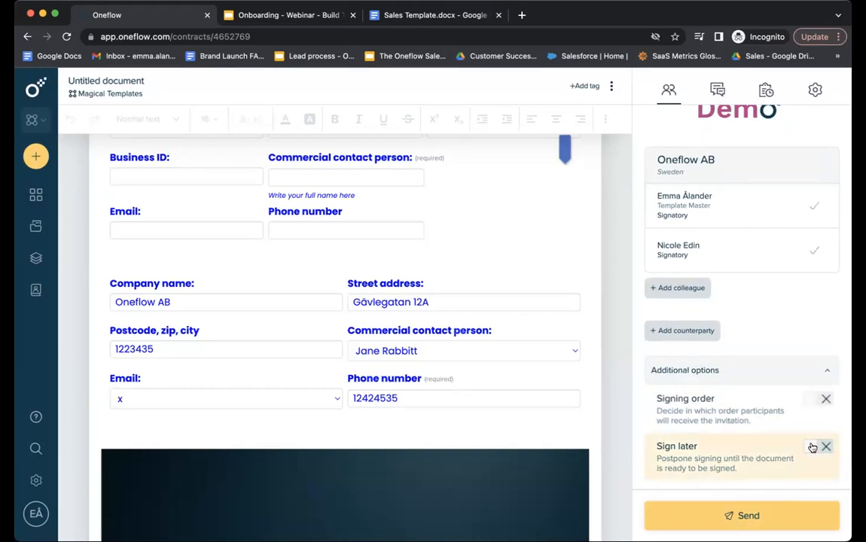